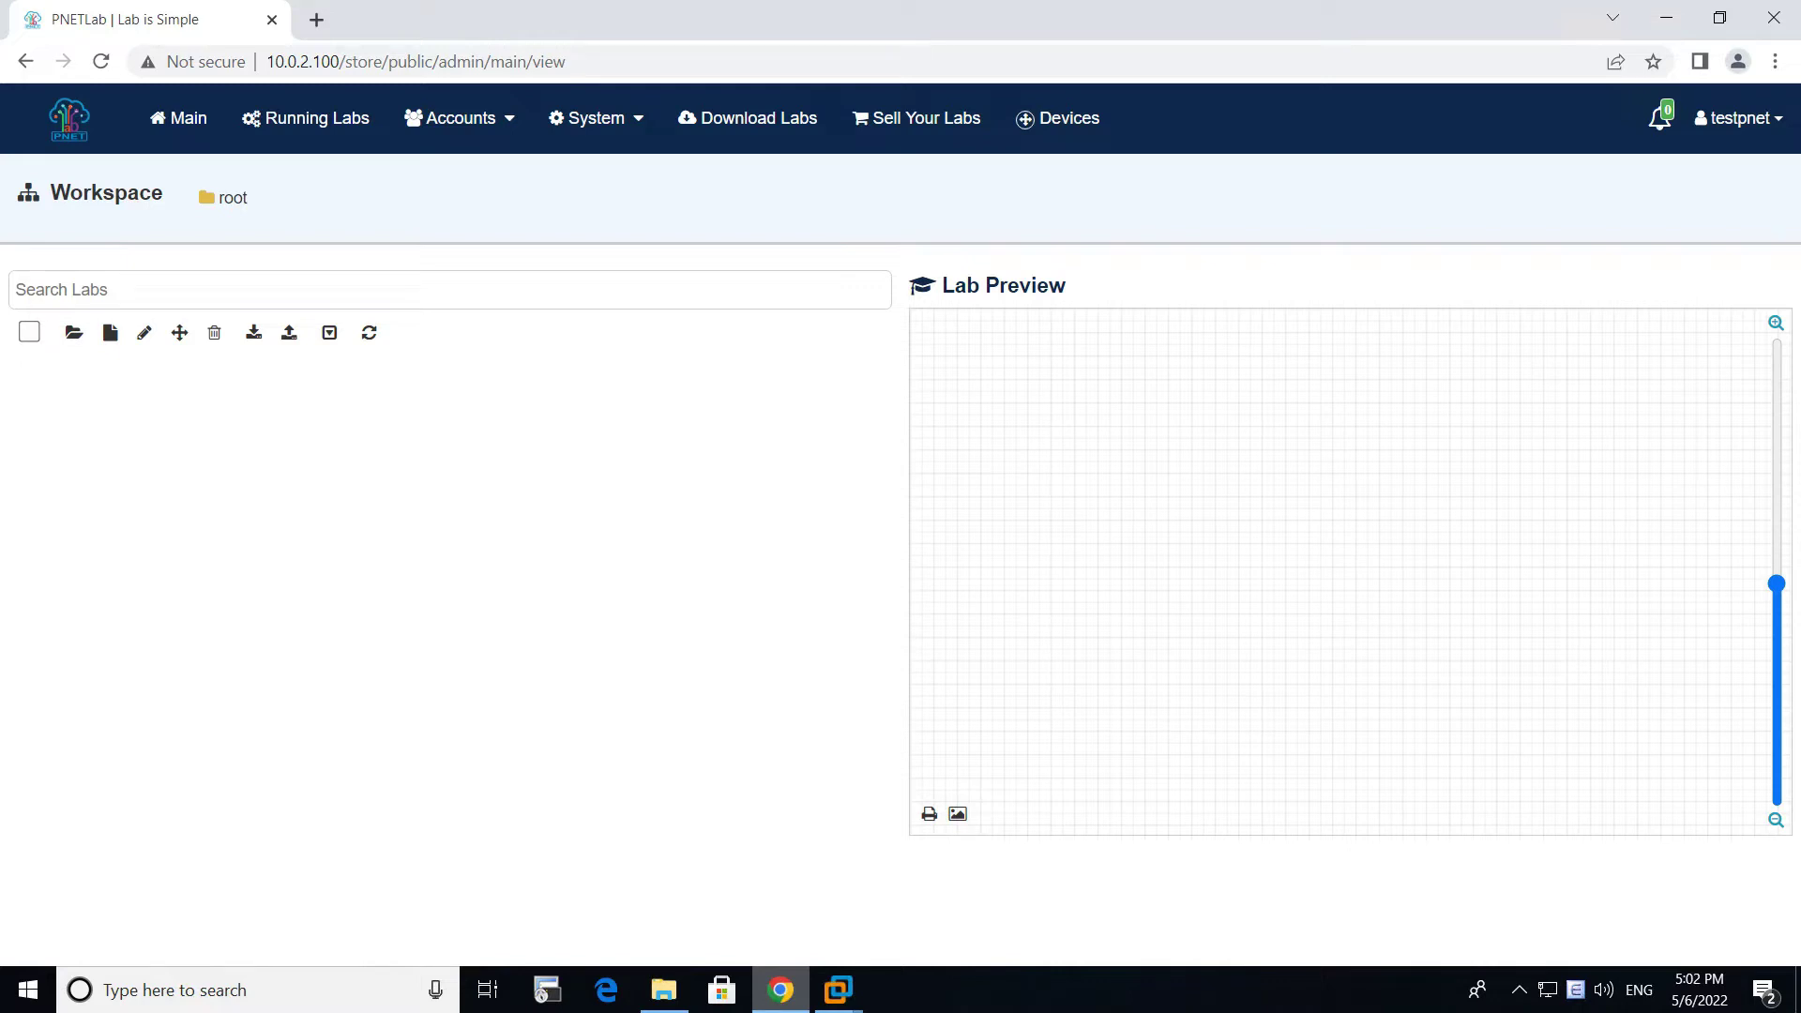
# Step: Open eve-ng.net in a new browser tab and go to its download page
pyautogui.click(315, 20)
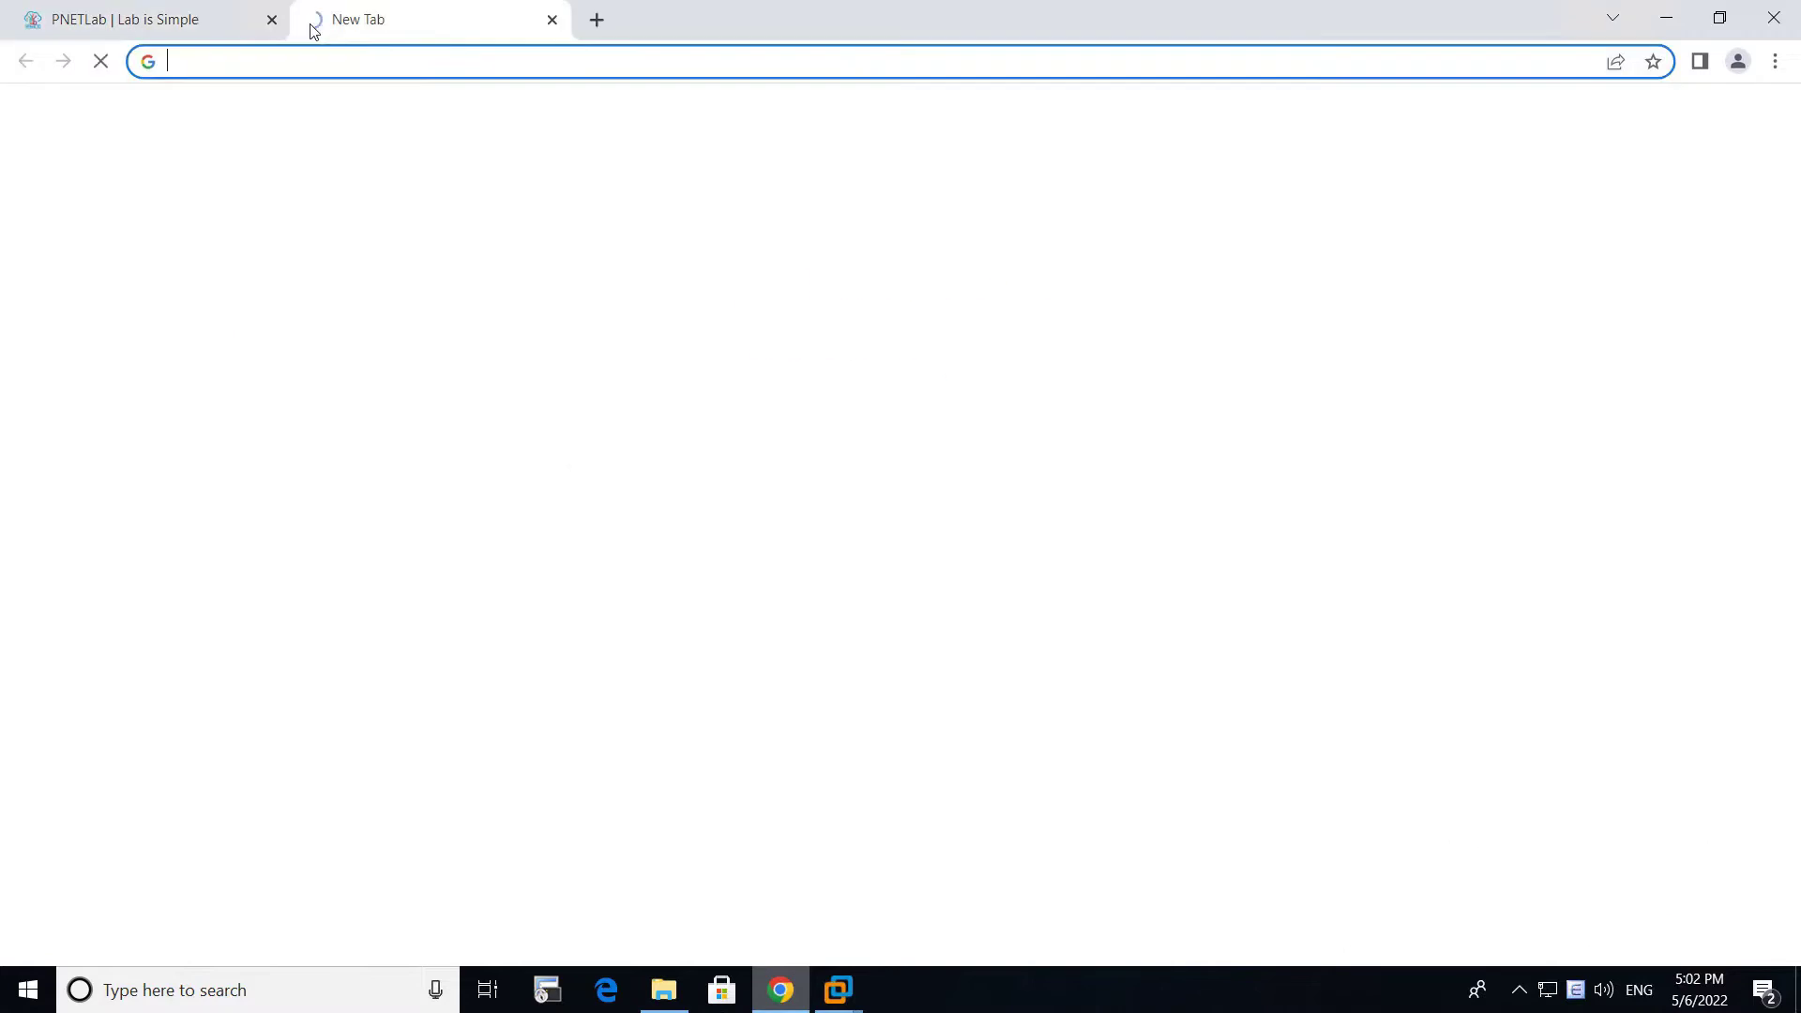
pyautogui.write('eve')
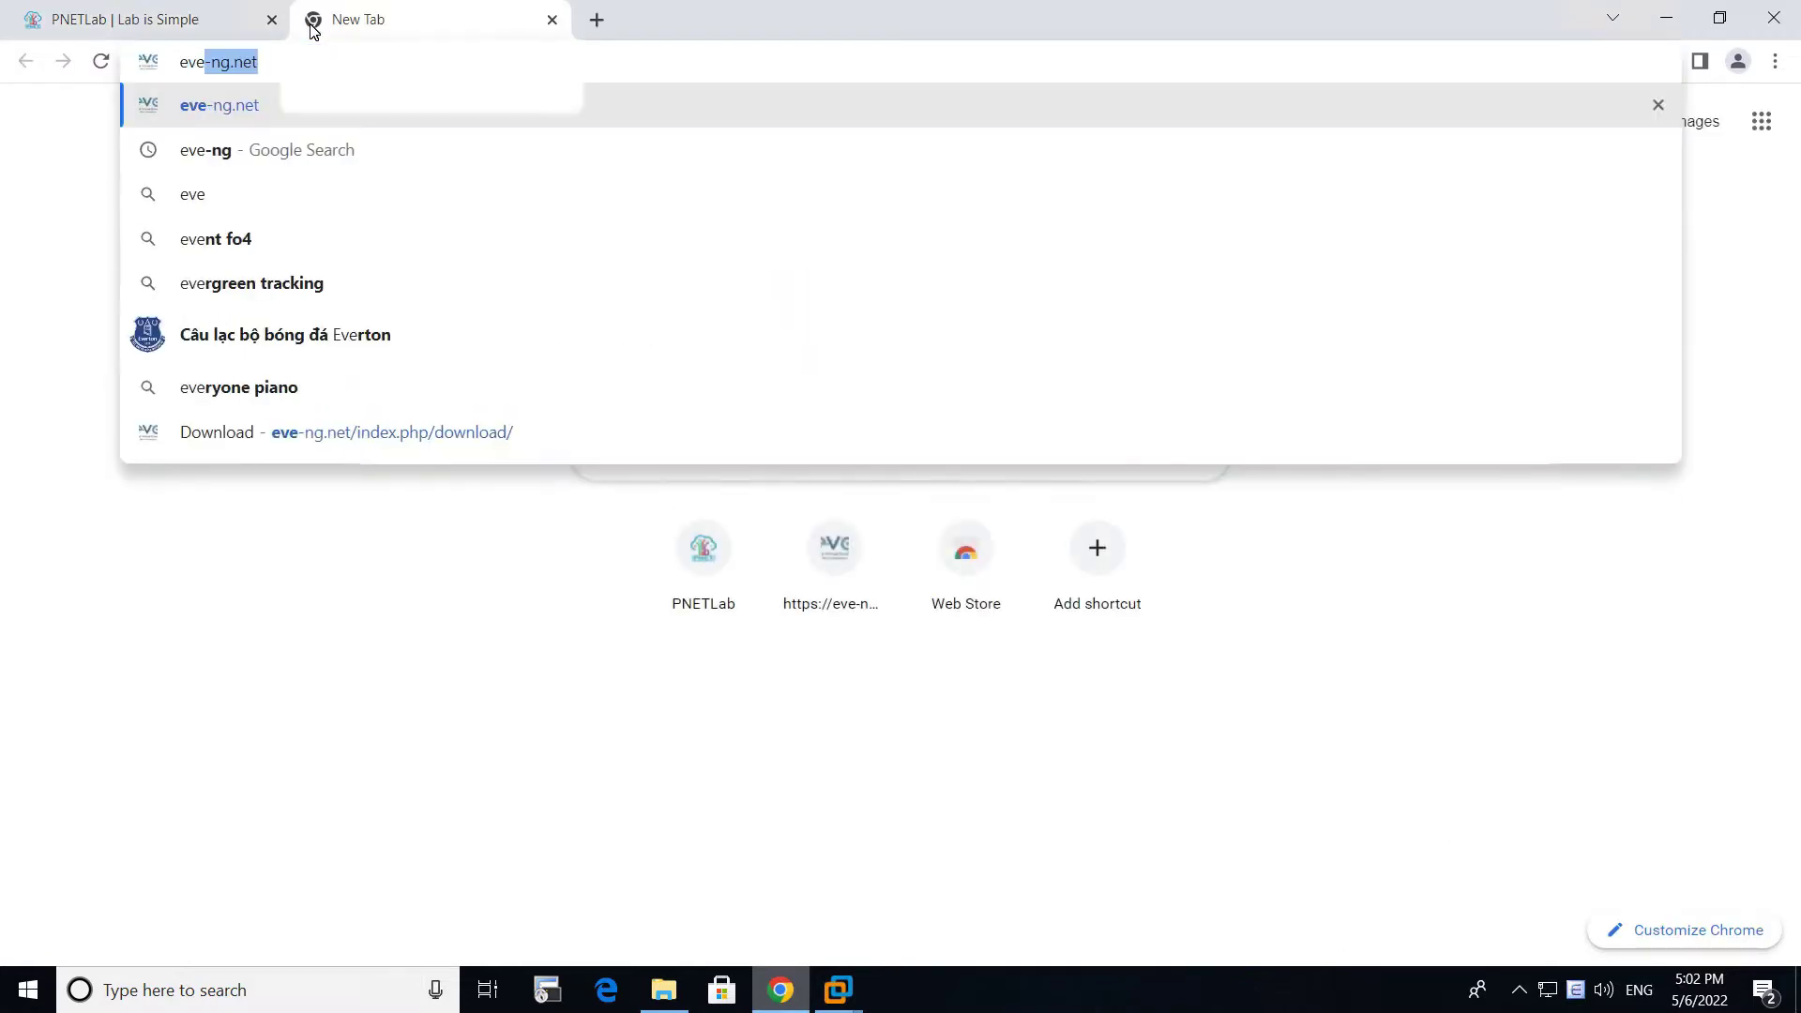
pyautogui.write('-ng.net')
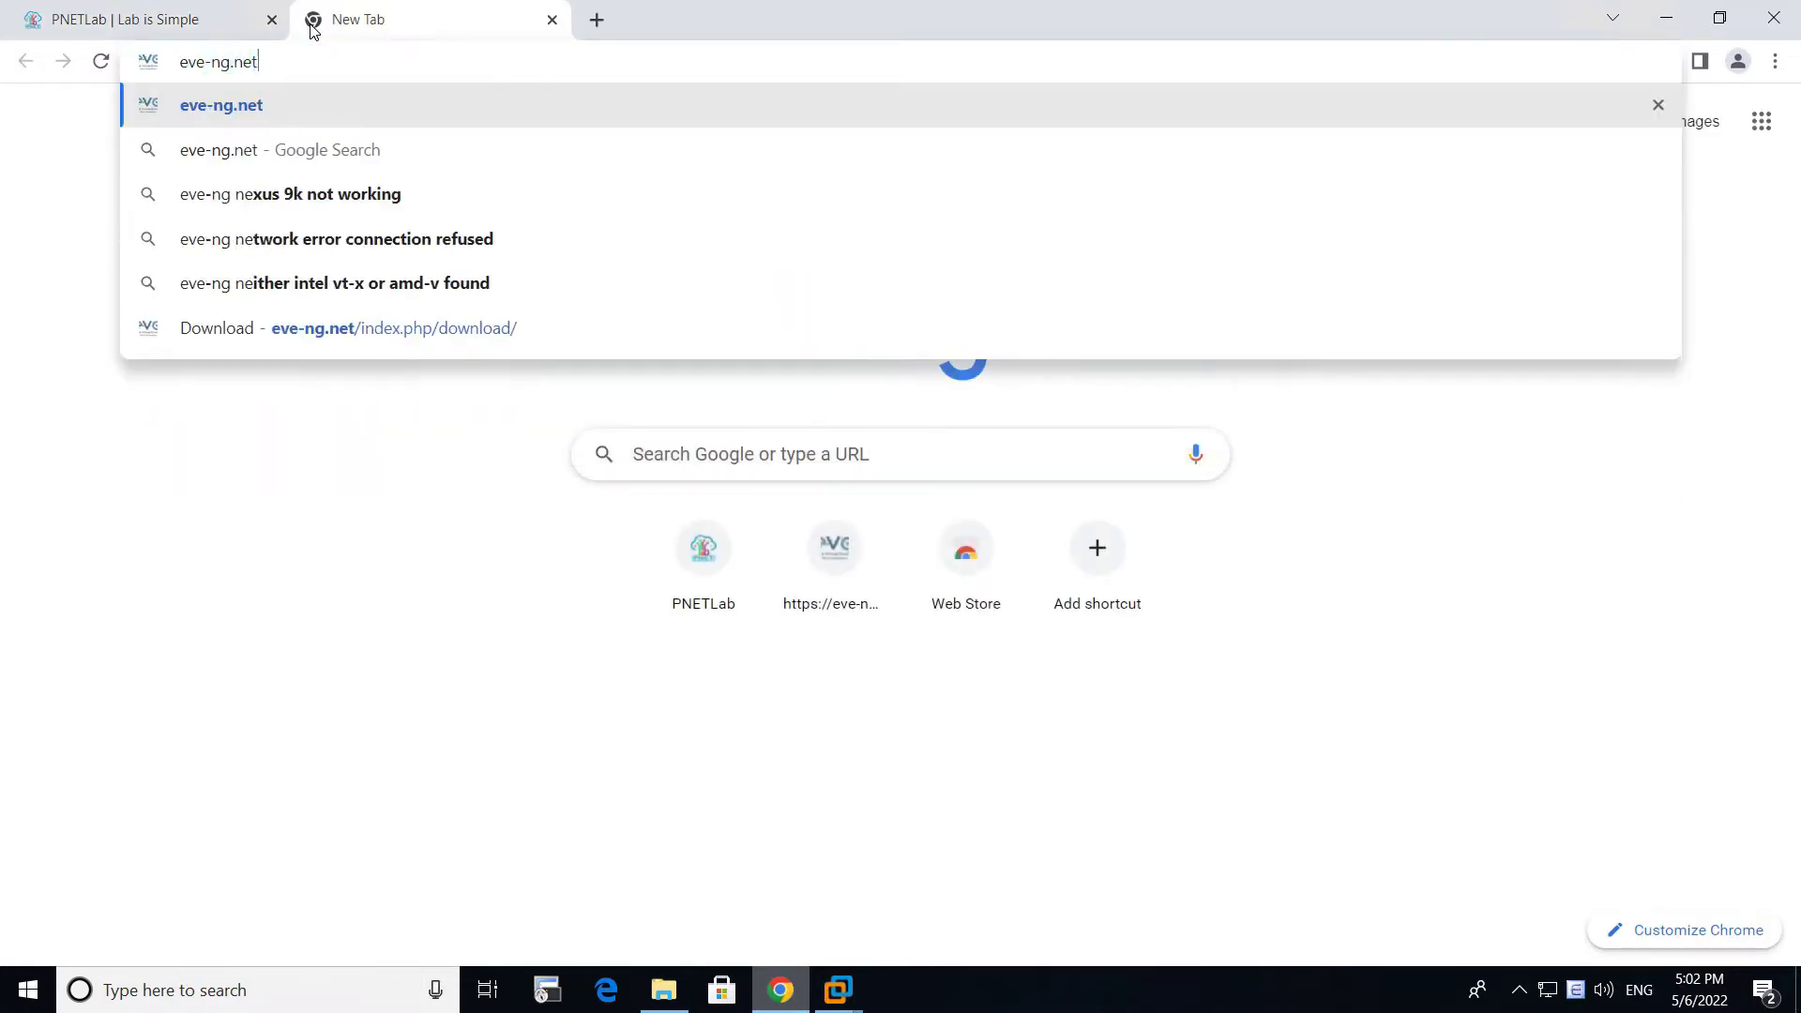
pyautogui.press('Return')
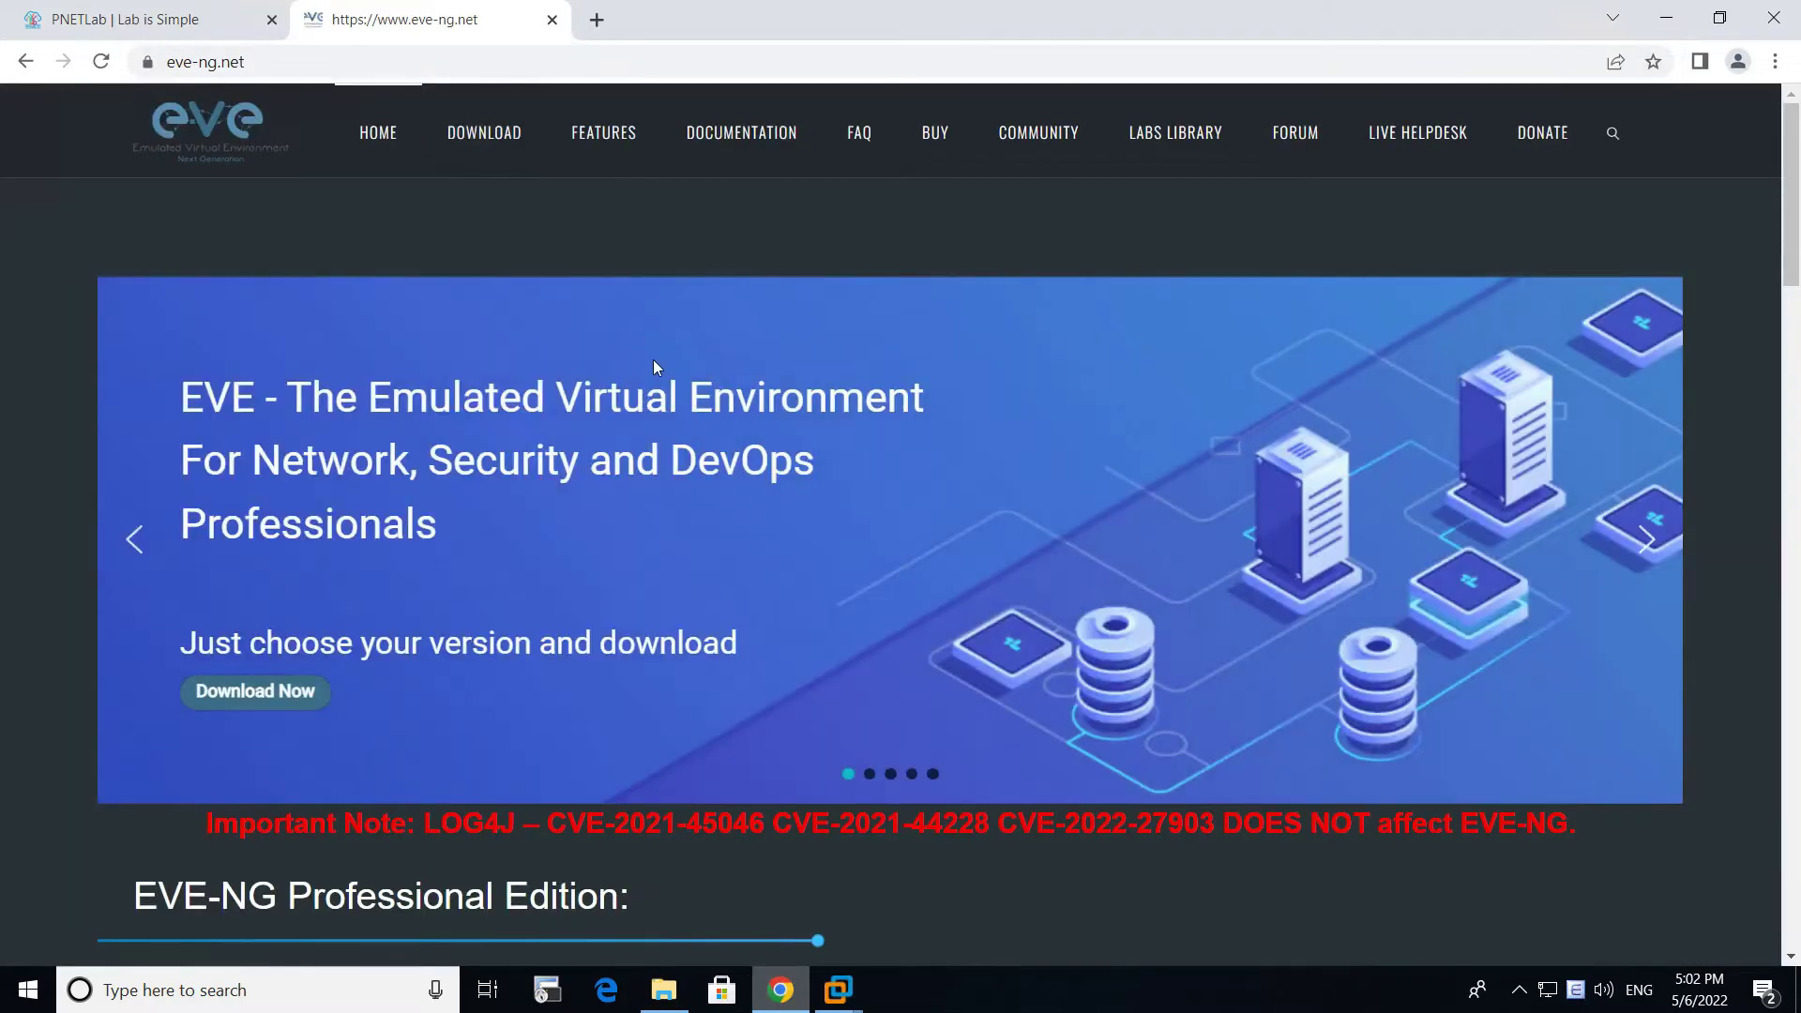
pyautogui.click(486, 132)
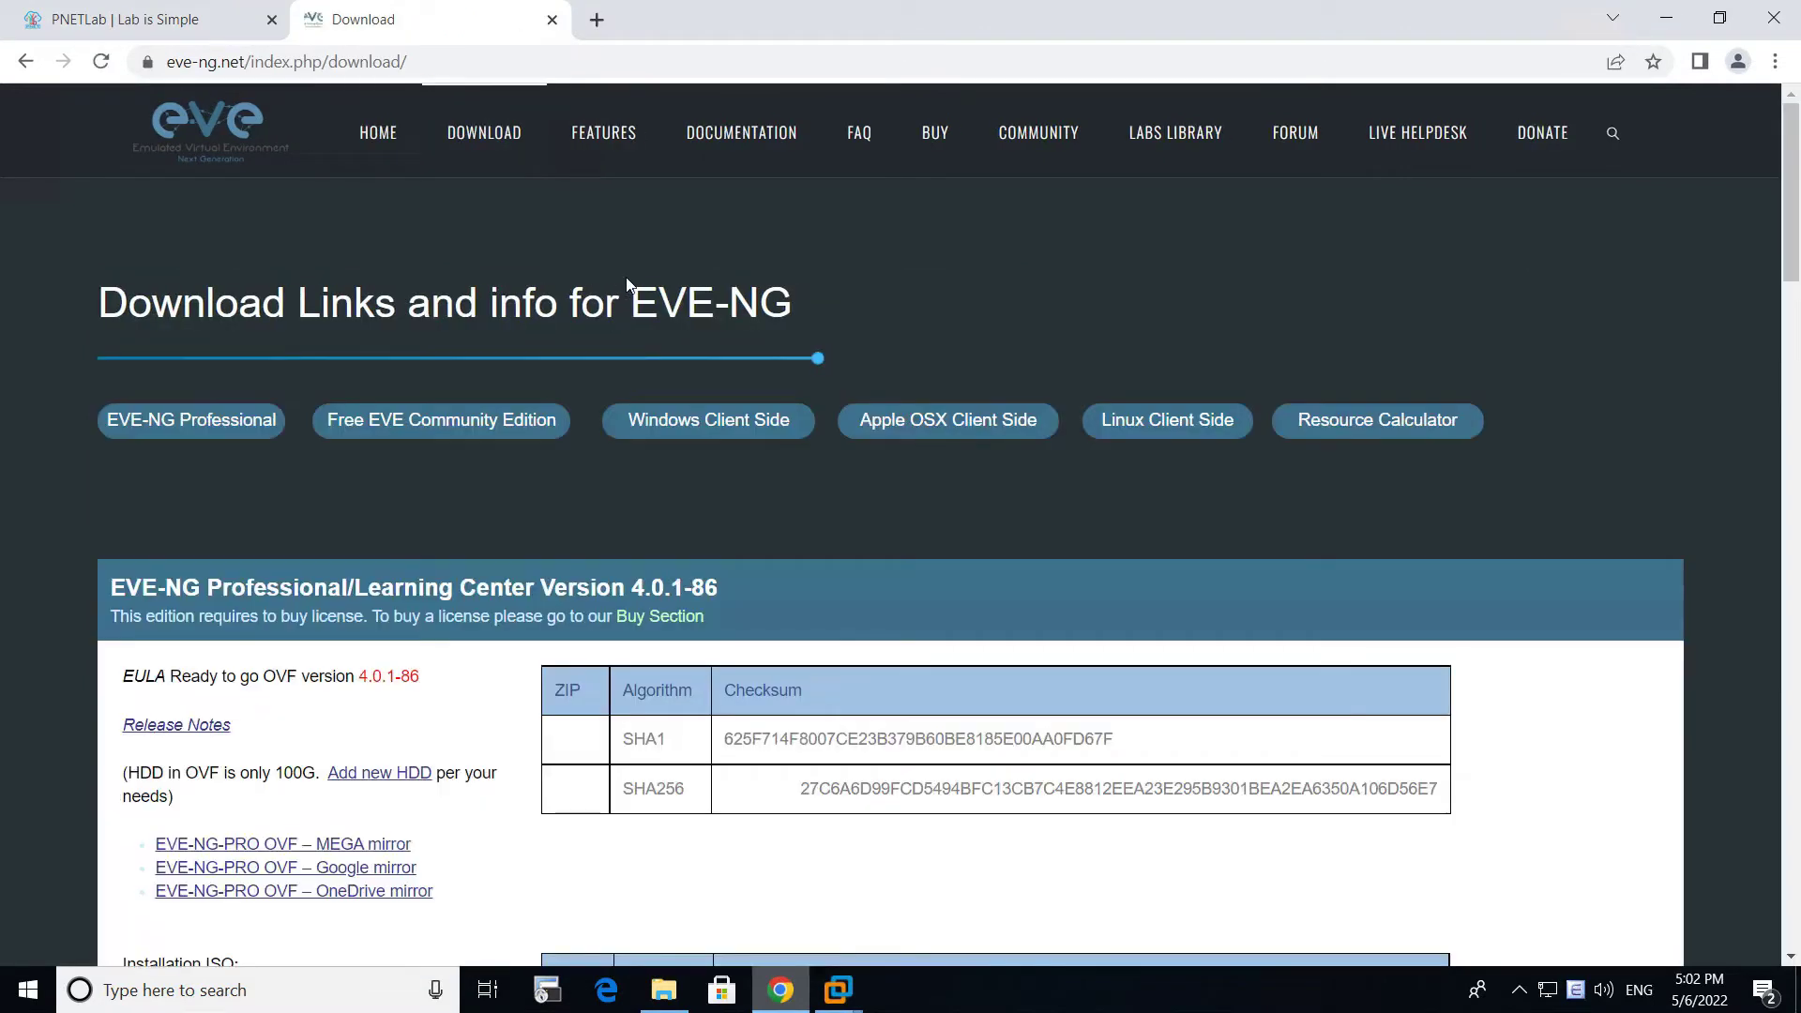
pyautogui.click(855, 417)
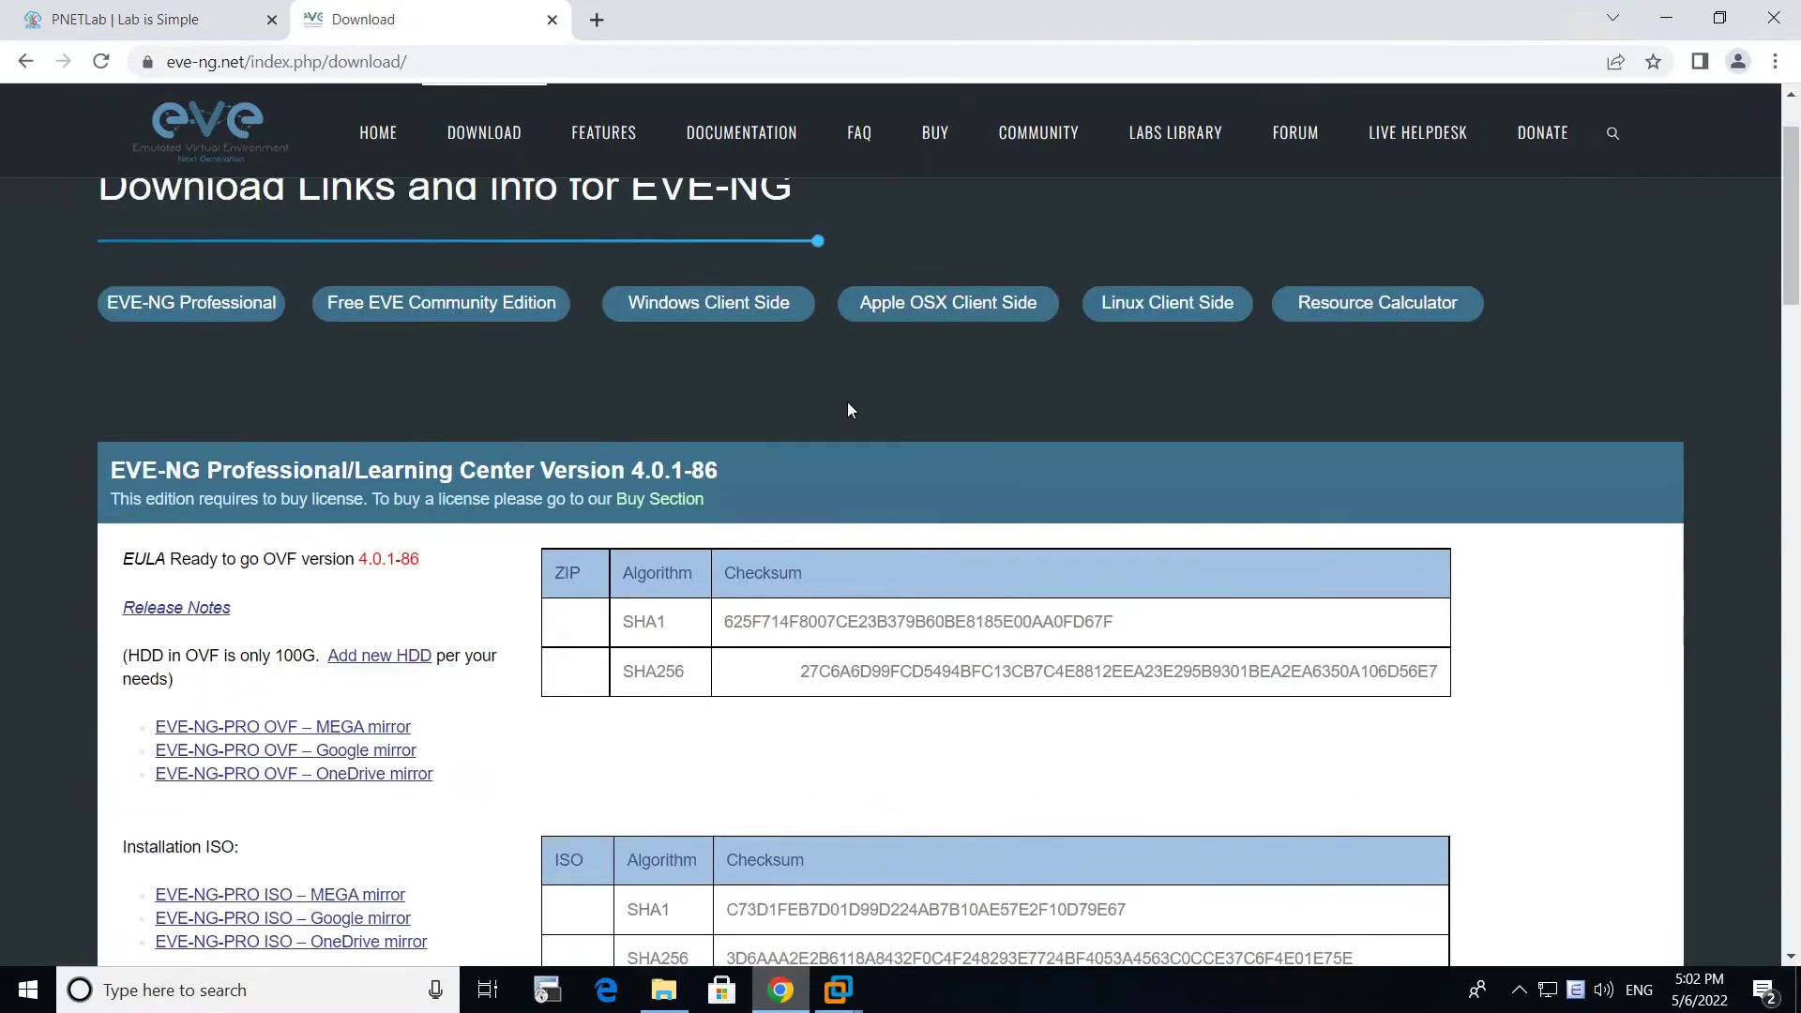
# Step: Download the Windows integration pack from the mirror link in the Windows Client Side section
pyautogui.scroll(-5, 689, 454)
pyautogui.scroll(8, 611, 475)
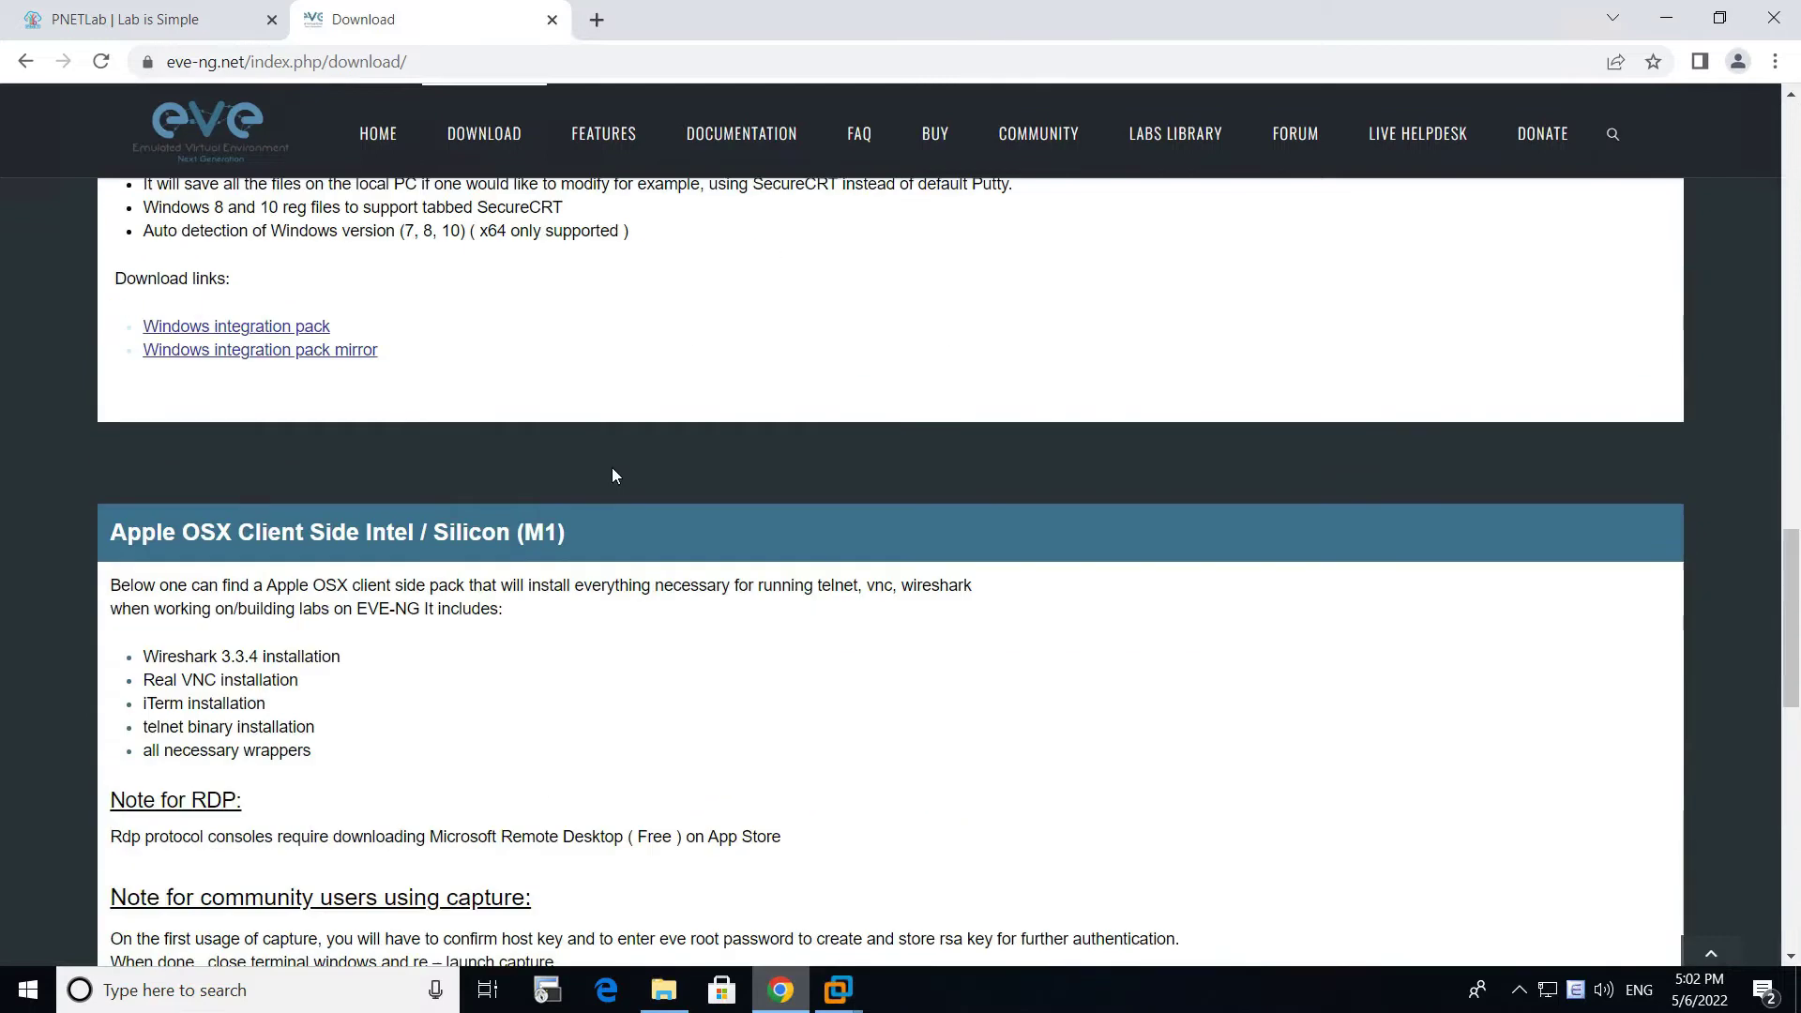
pyautogui.scroll(3, 553, 482)
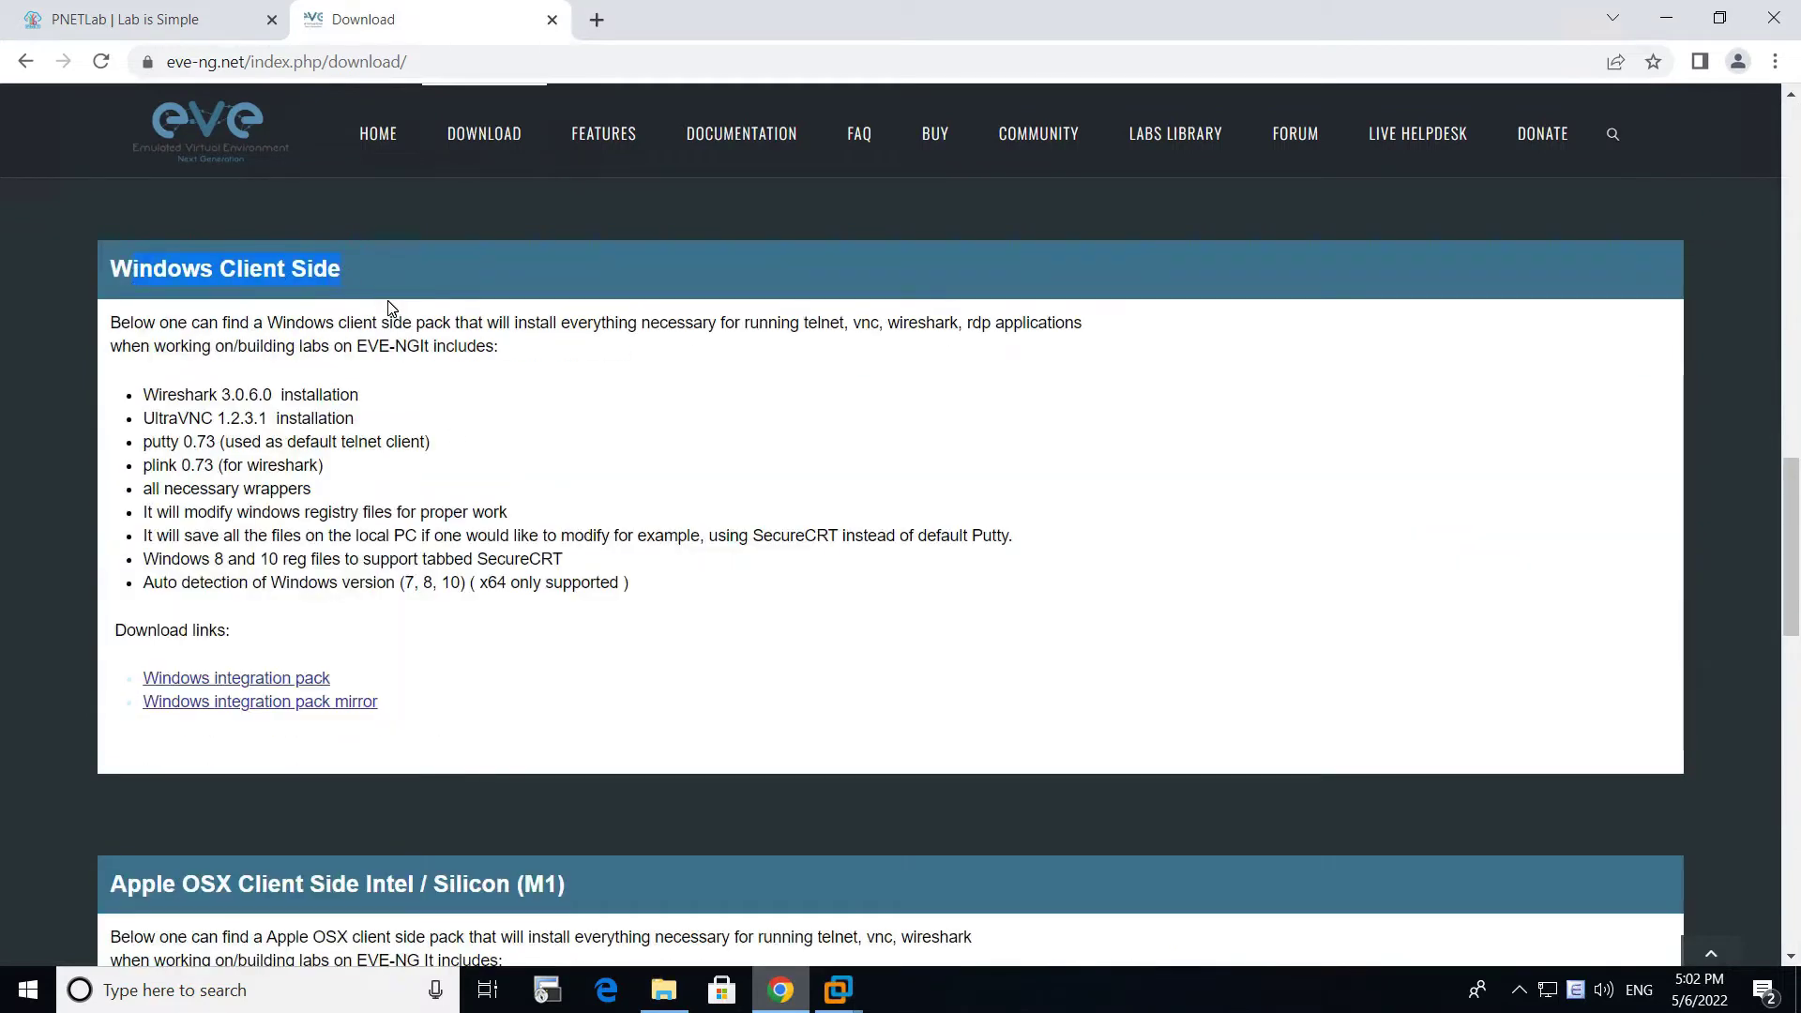
pyautogui.click(250, 679)
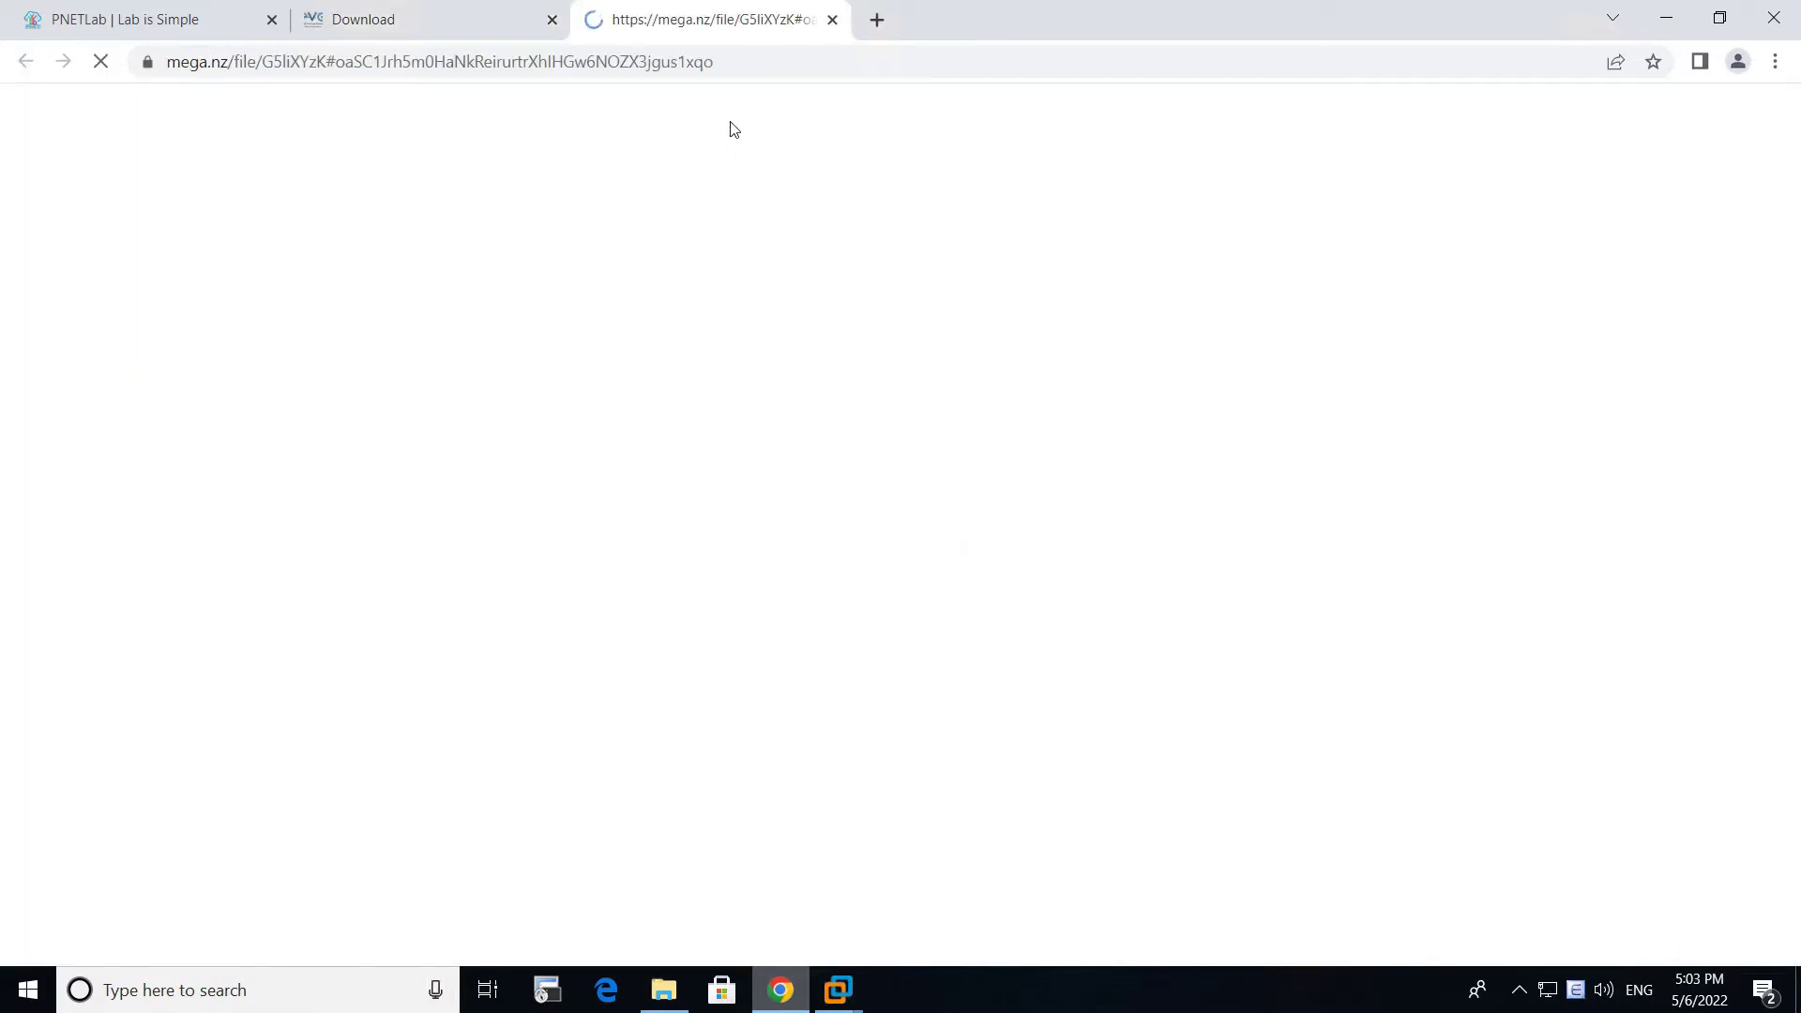
pyautogui.middleClick(748, 19)
pyautogui.click(308, 704)
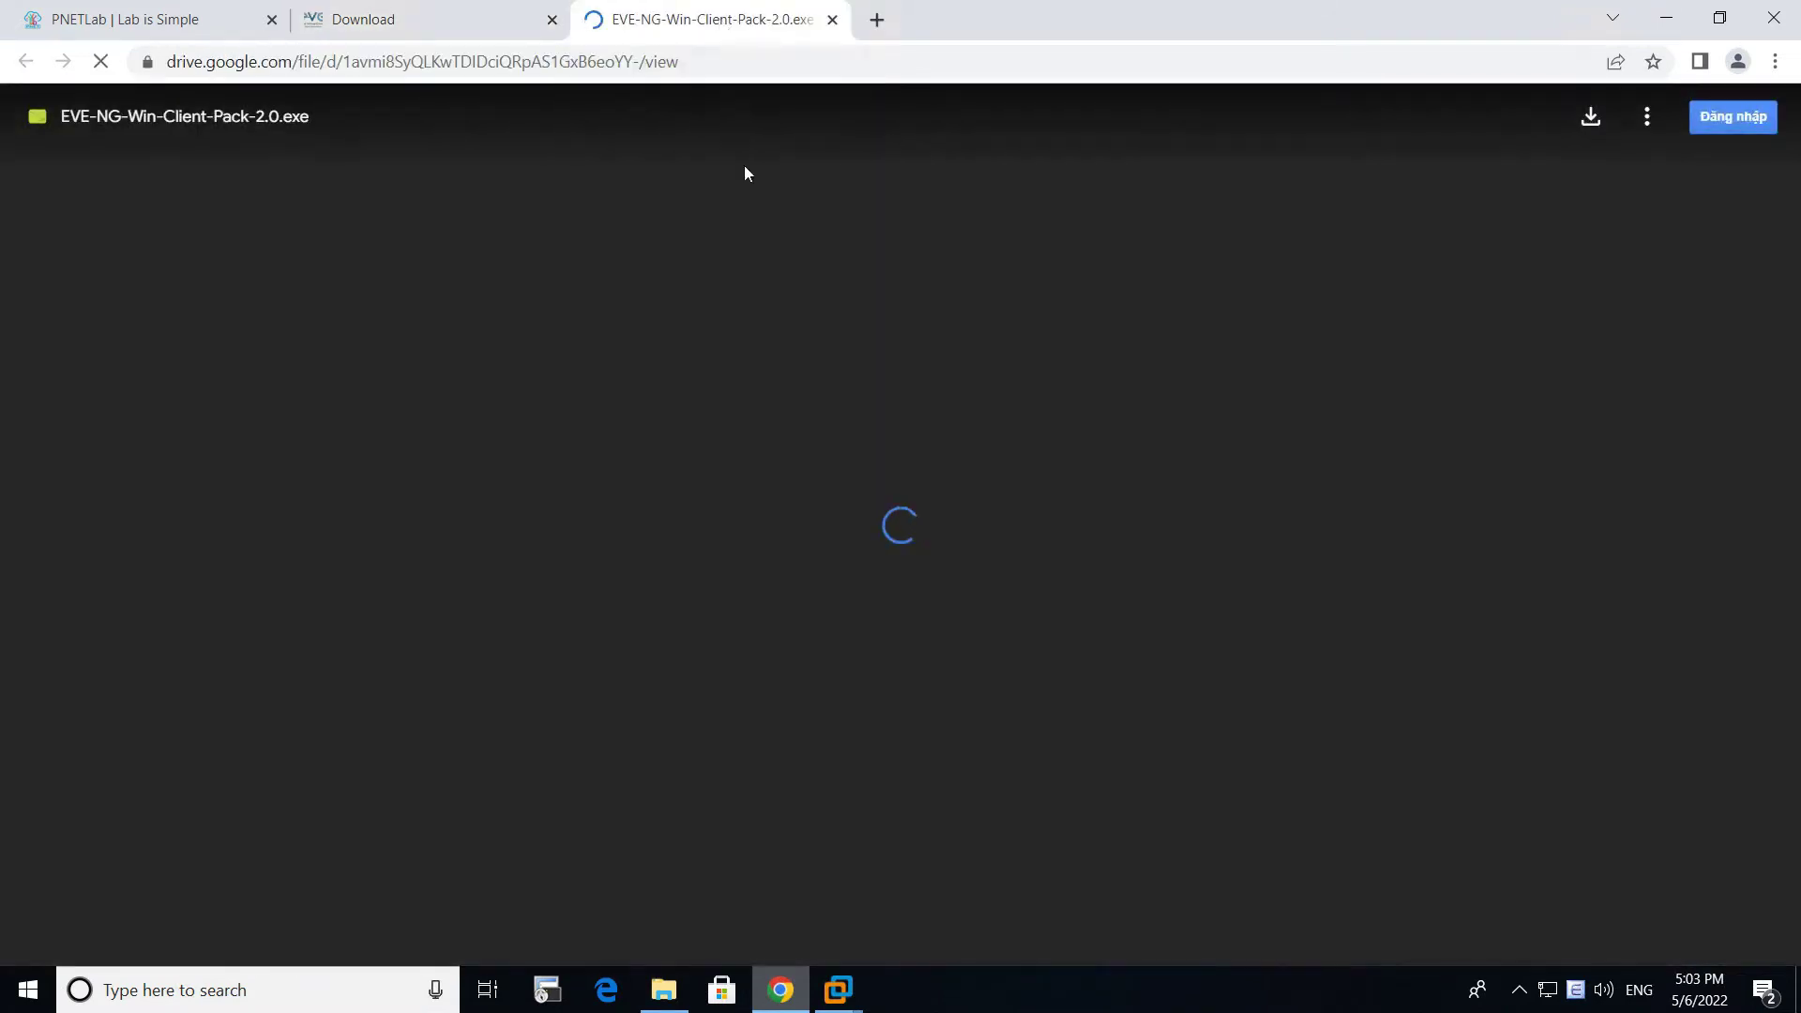
pyautogui.click(1589, 118)
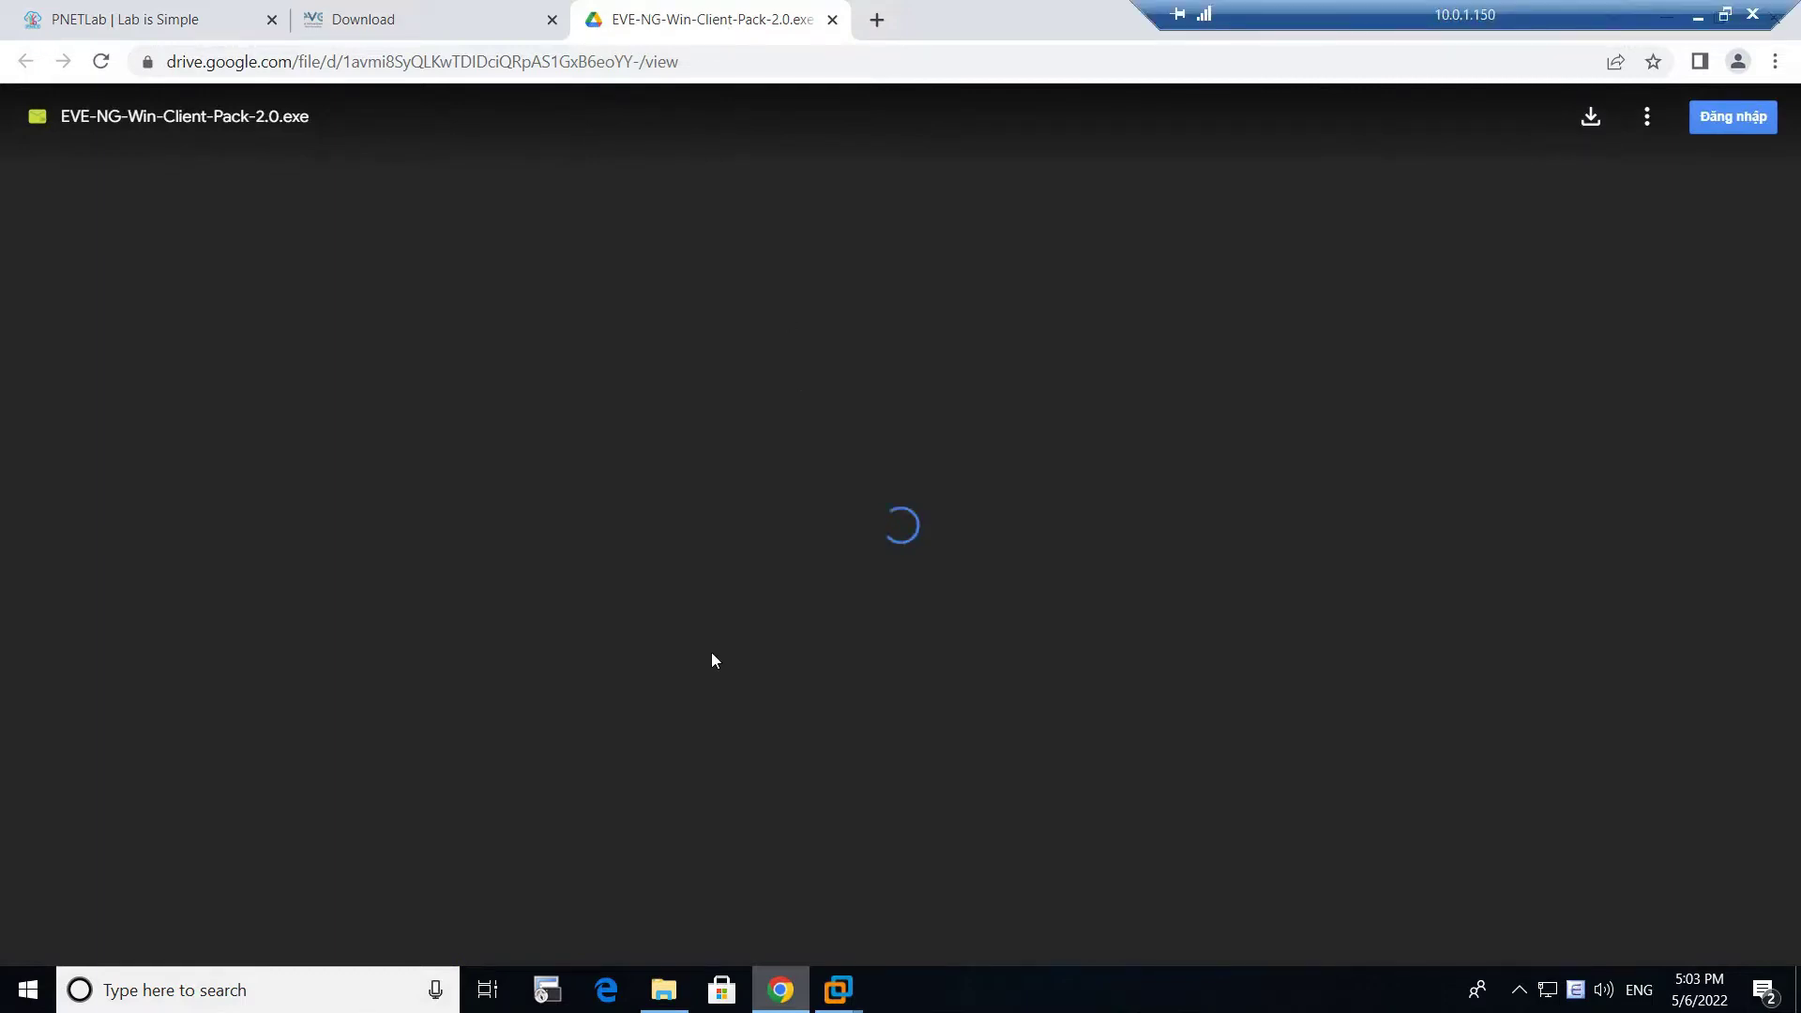
# Step: Check the PnetLab folder for the EVE-NG-Win-Client-Pack-2.0 installer
pyautogui.click(663, 990)
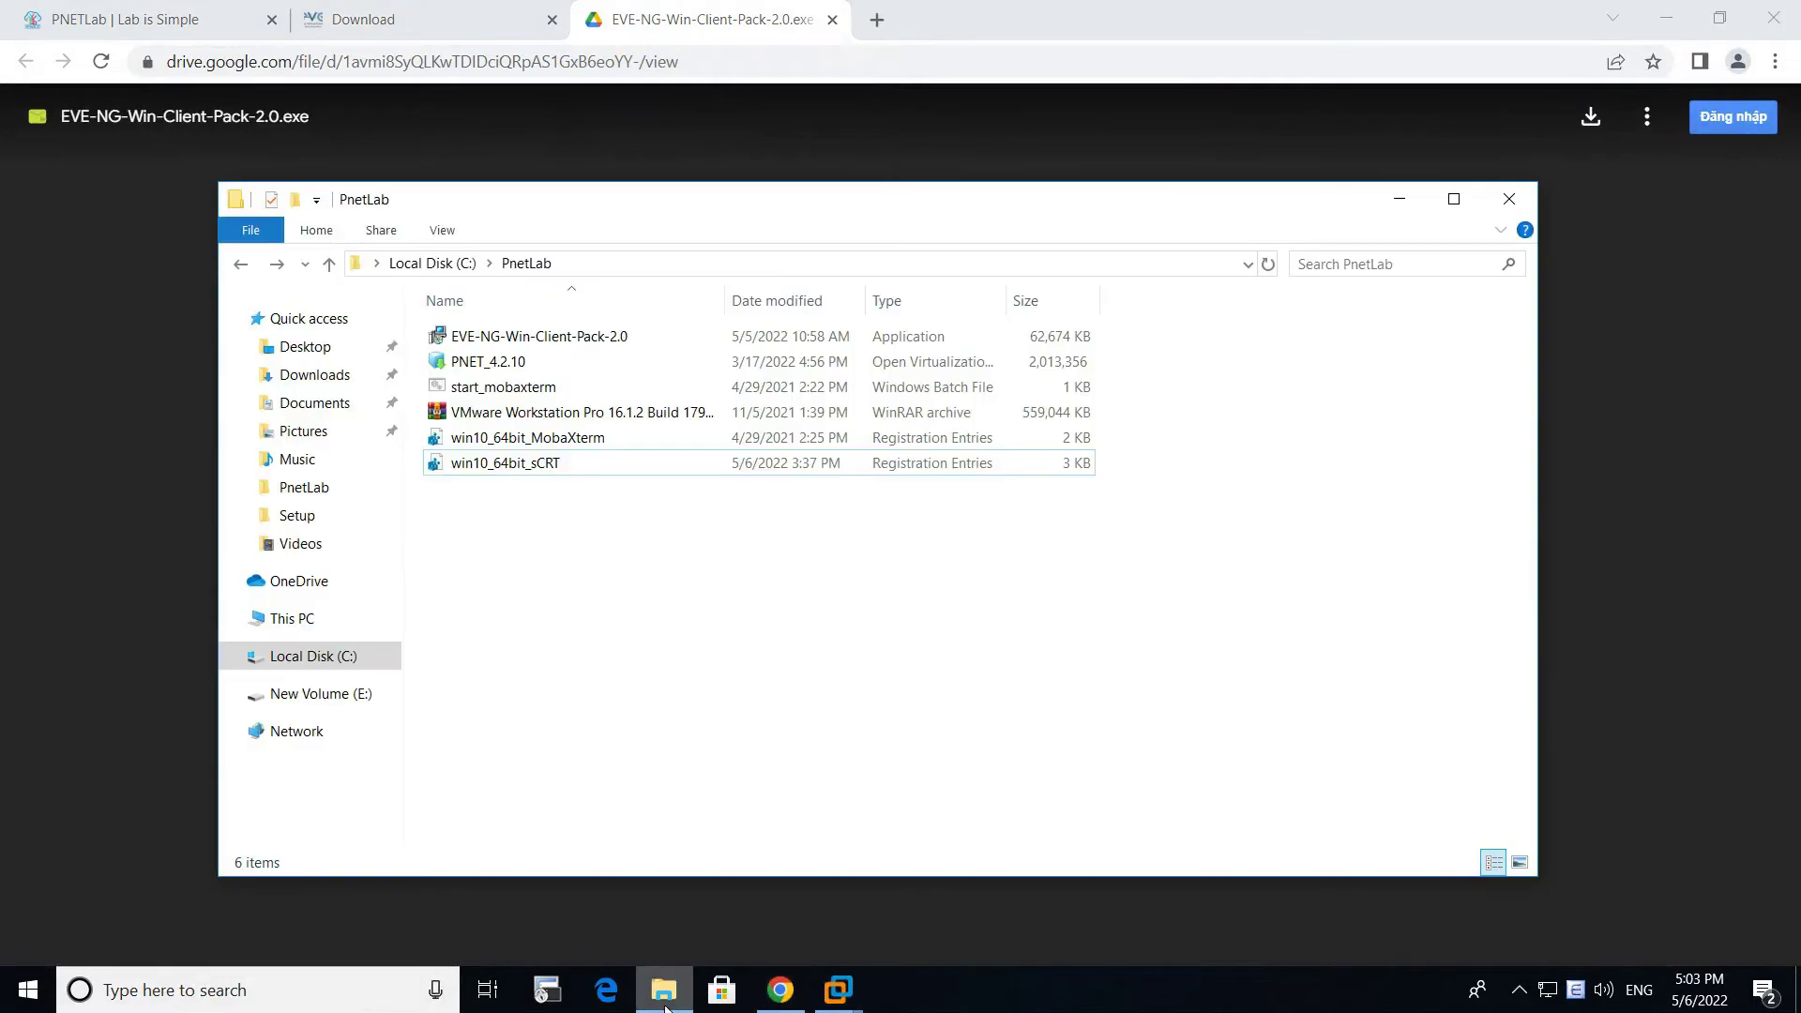
pyautogui.click(626, 334)
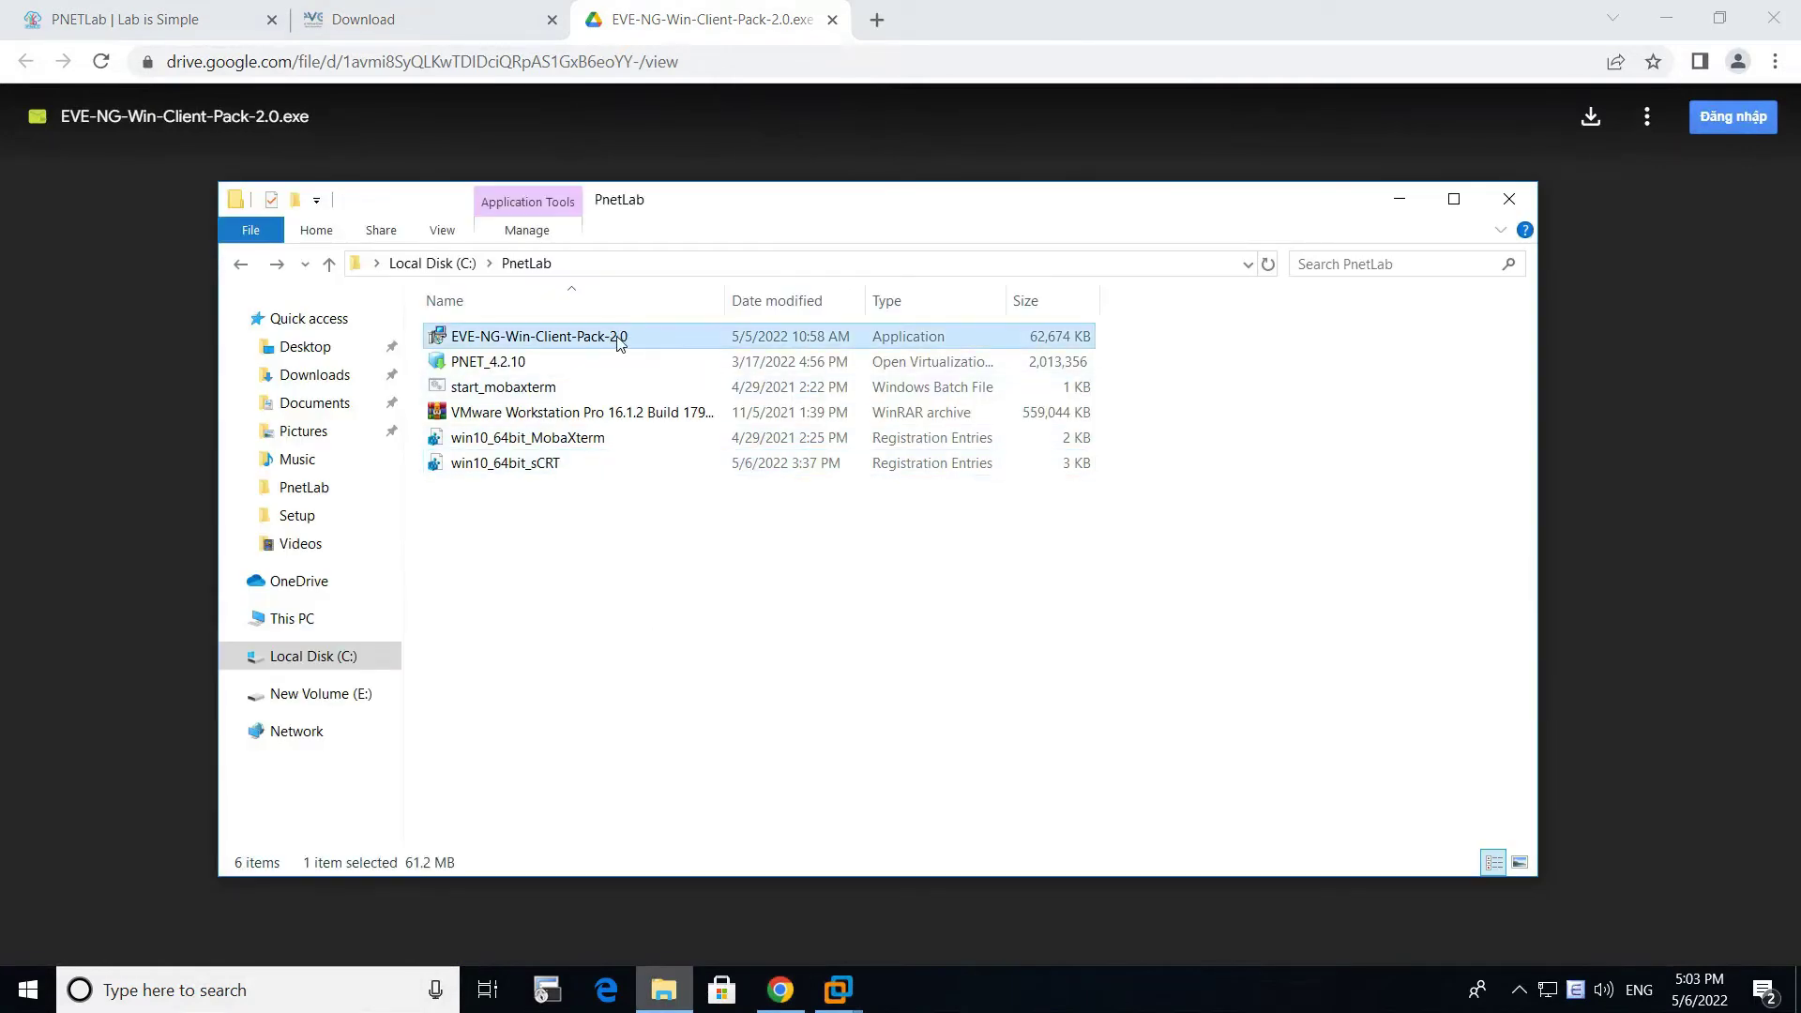
pyautogui.click(1398, 199)
# Step: Review the Wireshark, UltraVNC and putty entries in the Windows Client Side contents on the EVE-NG download page
pyautogui.click(421, 20)
pyautogui.moveTo(143, 395); pyautogui.dragTo(244, 401)
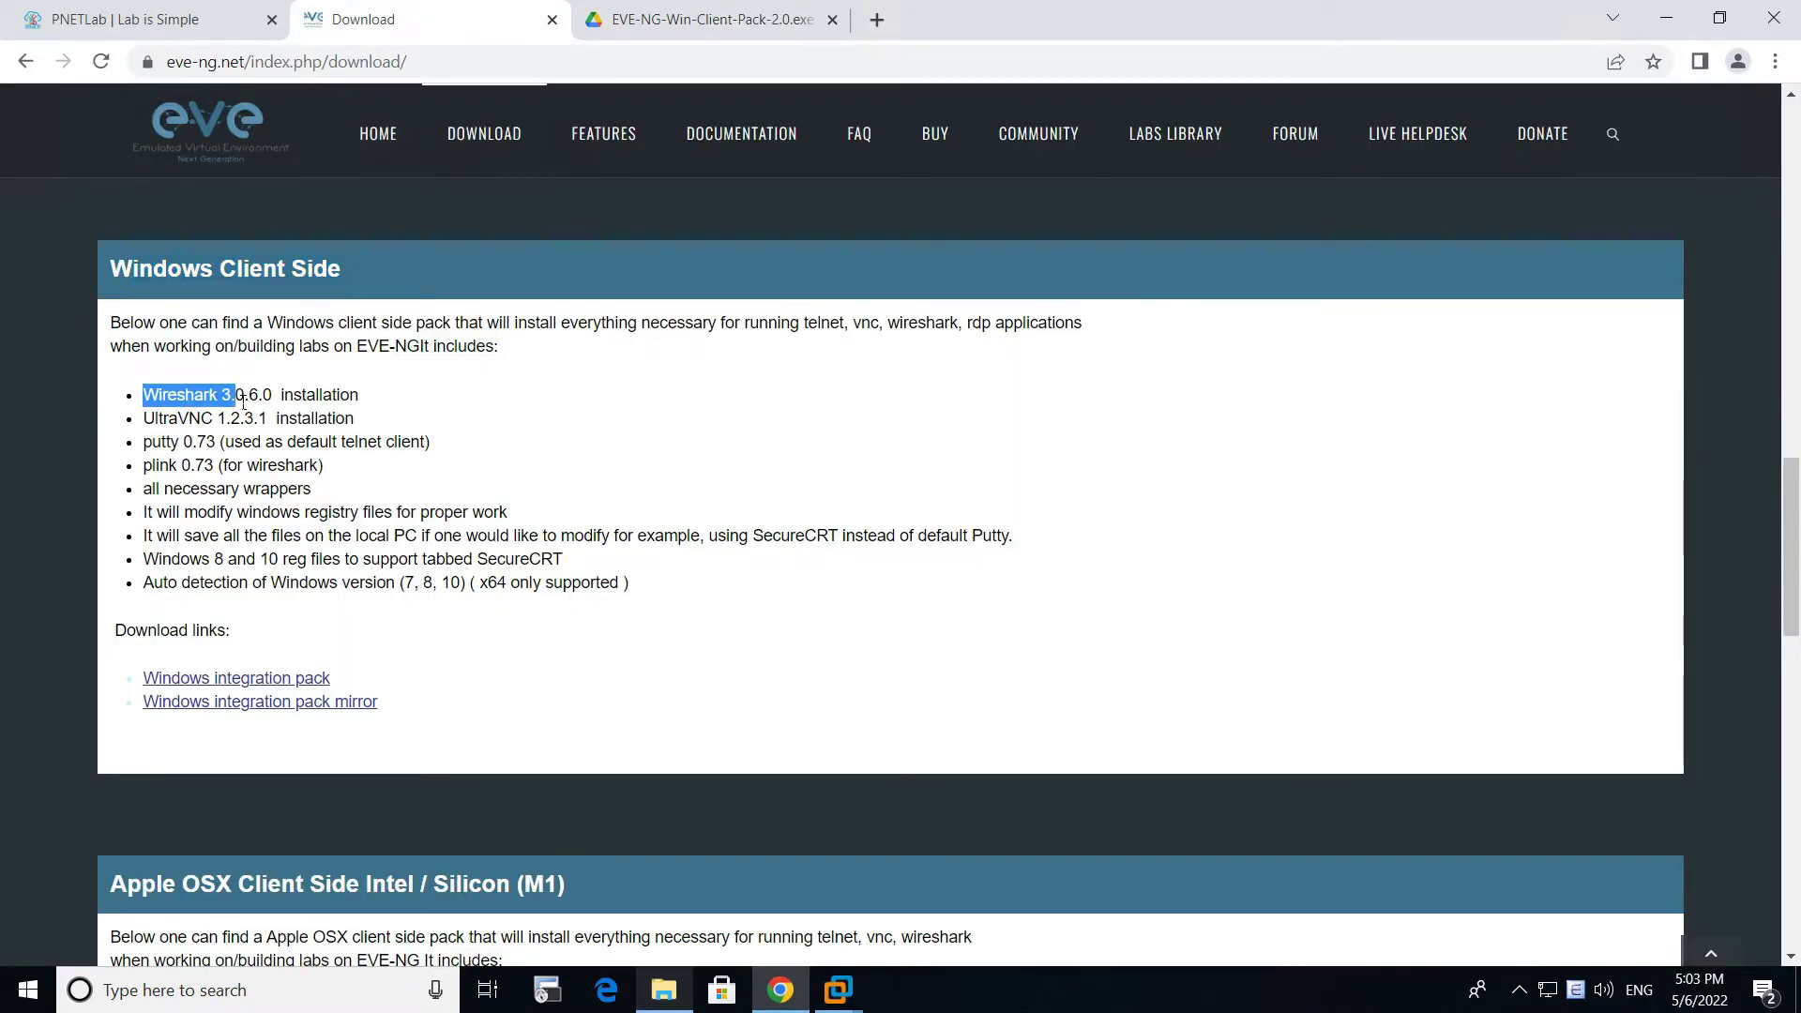
pyautogui.moveTo(143, 418); pyautogui.dragTo(235, 427)
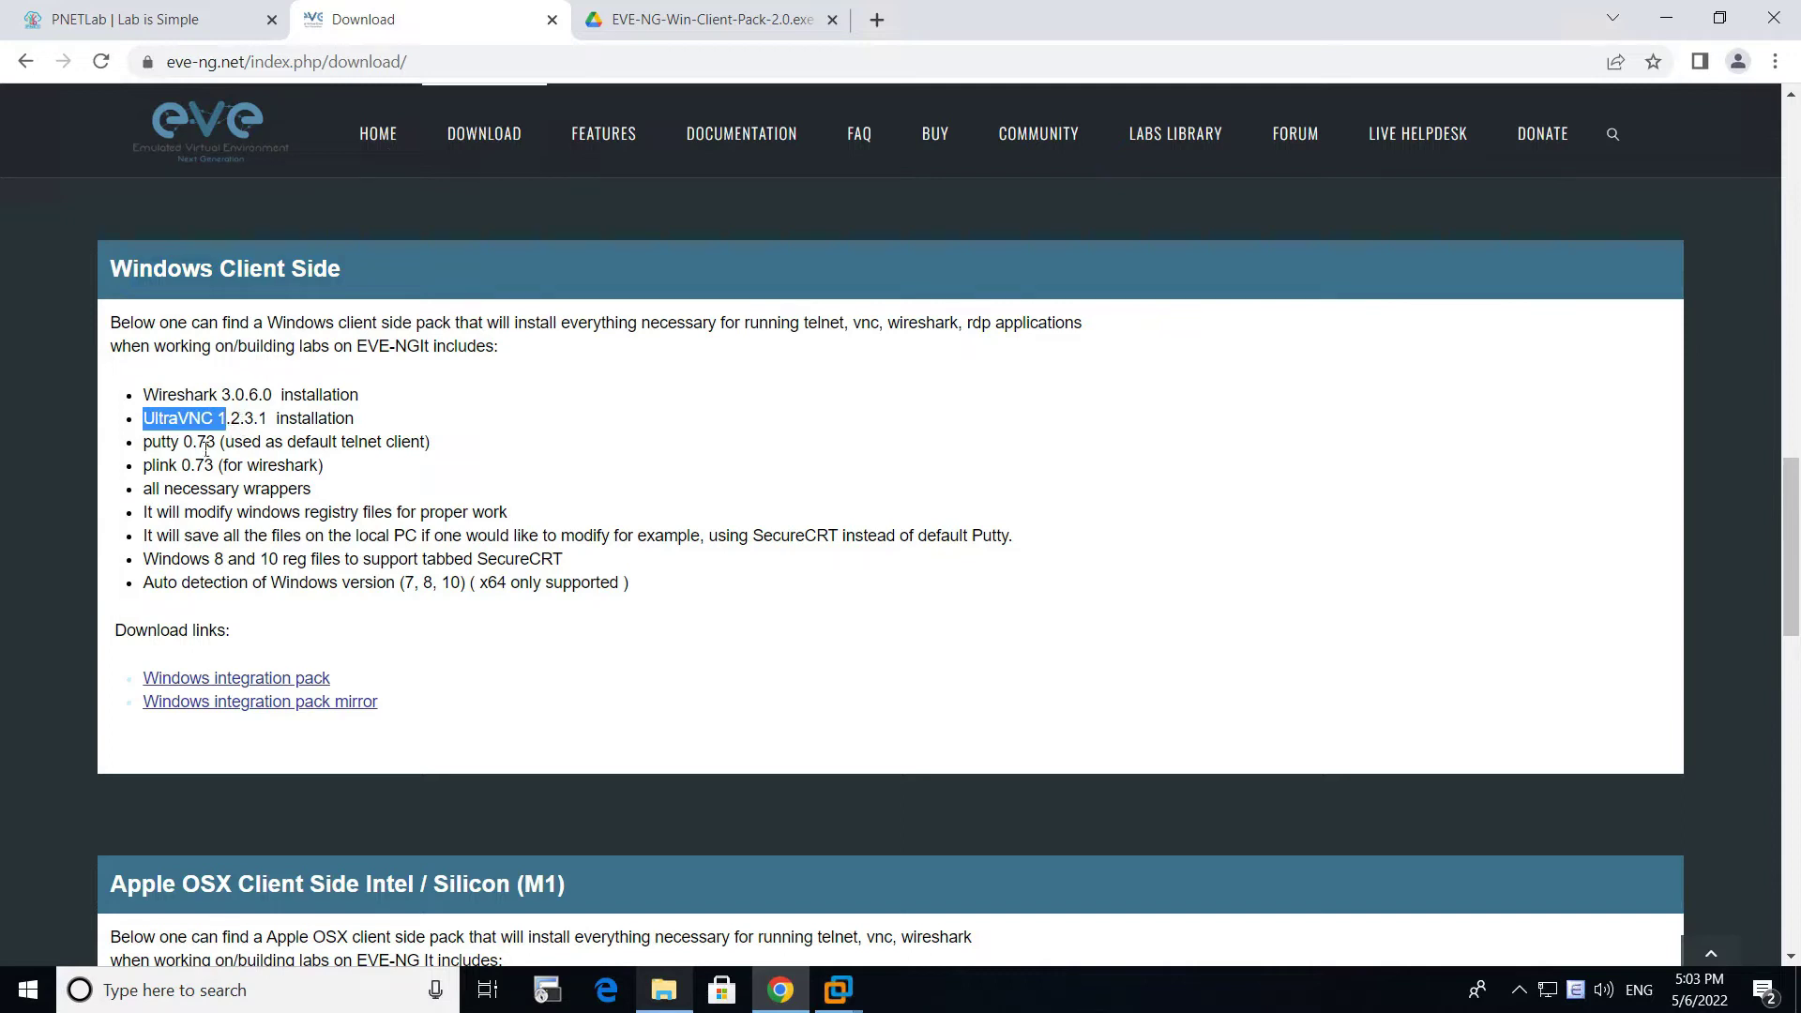
pyautogui.moveTo(144, 442); pyautogui.dragTo(225, 448)
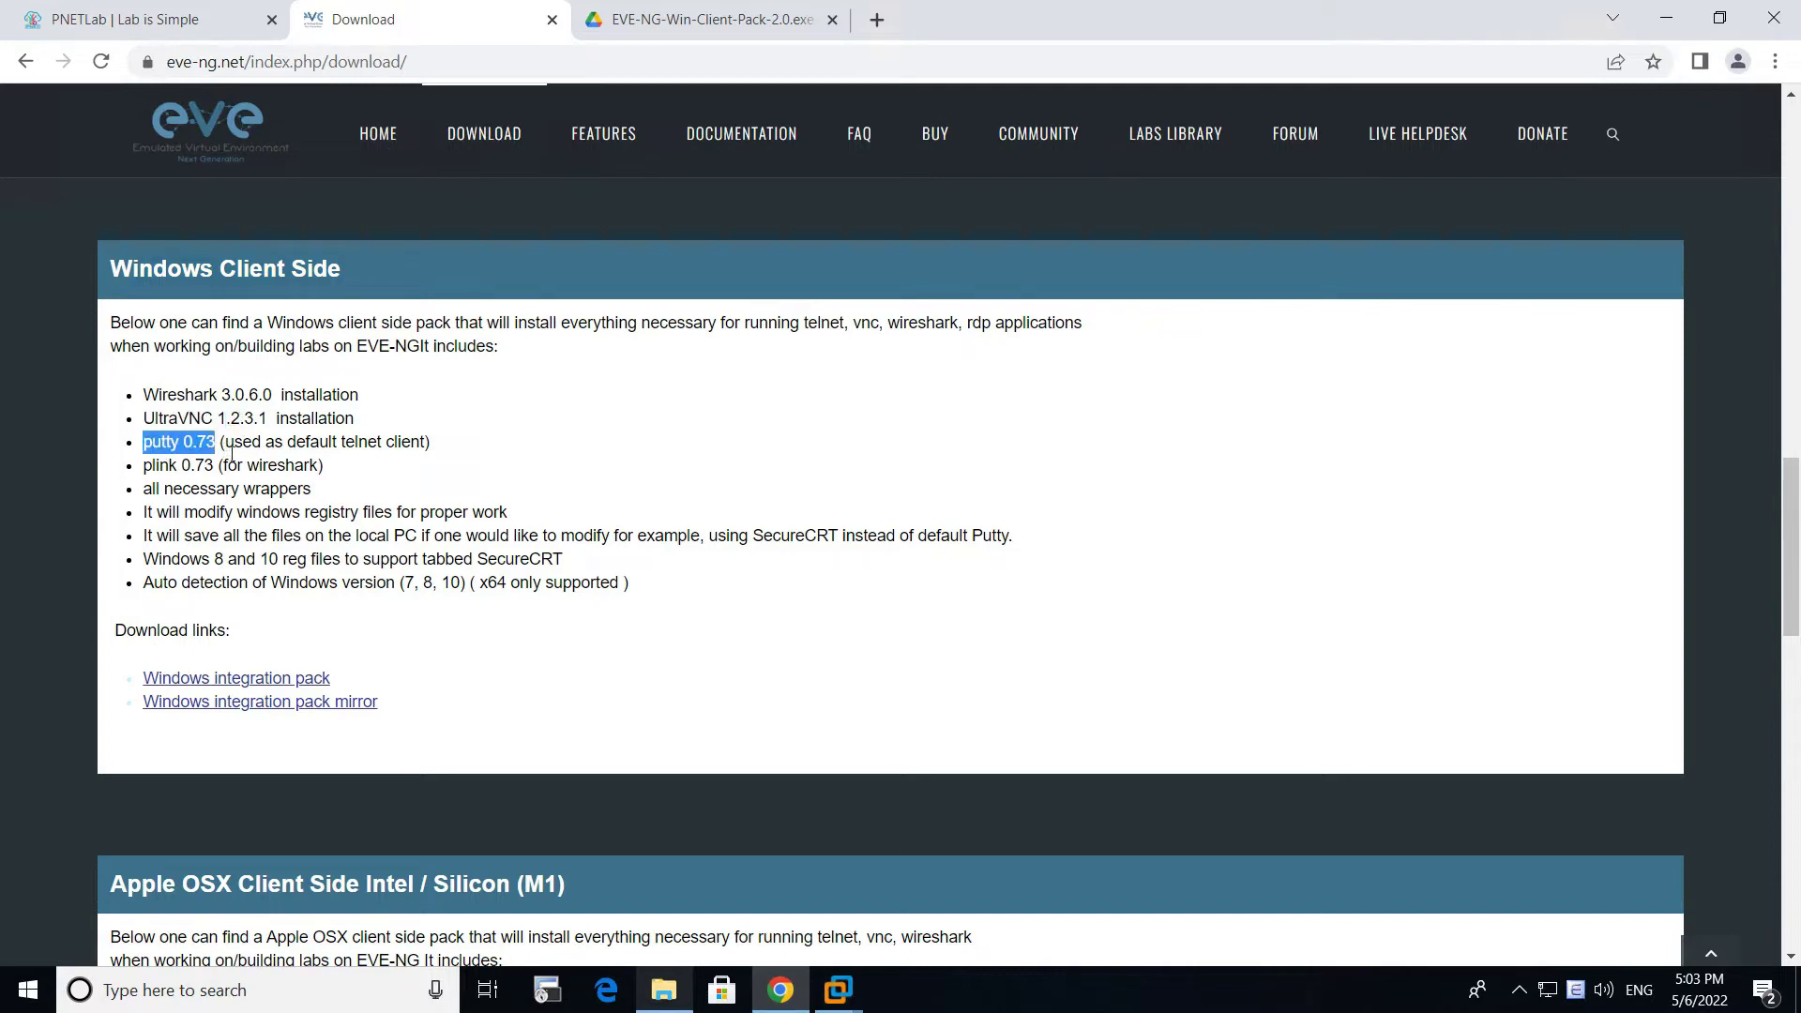
# Step: Run the EVE-NG-Win-Client-Pack-2.0 installer from the PnetLab folder, keeping Wireshark 3.0.6 and UltraVNC 1.2.3 selected
pyautogui.click(226, 21)
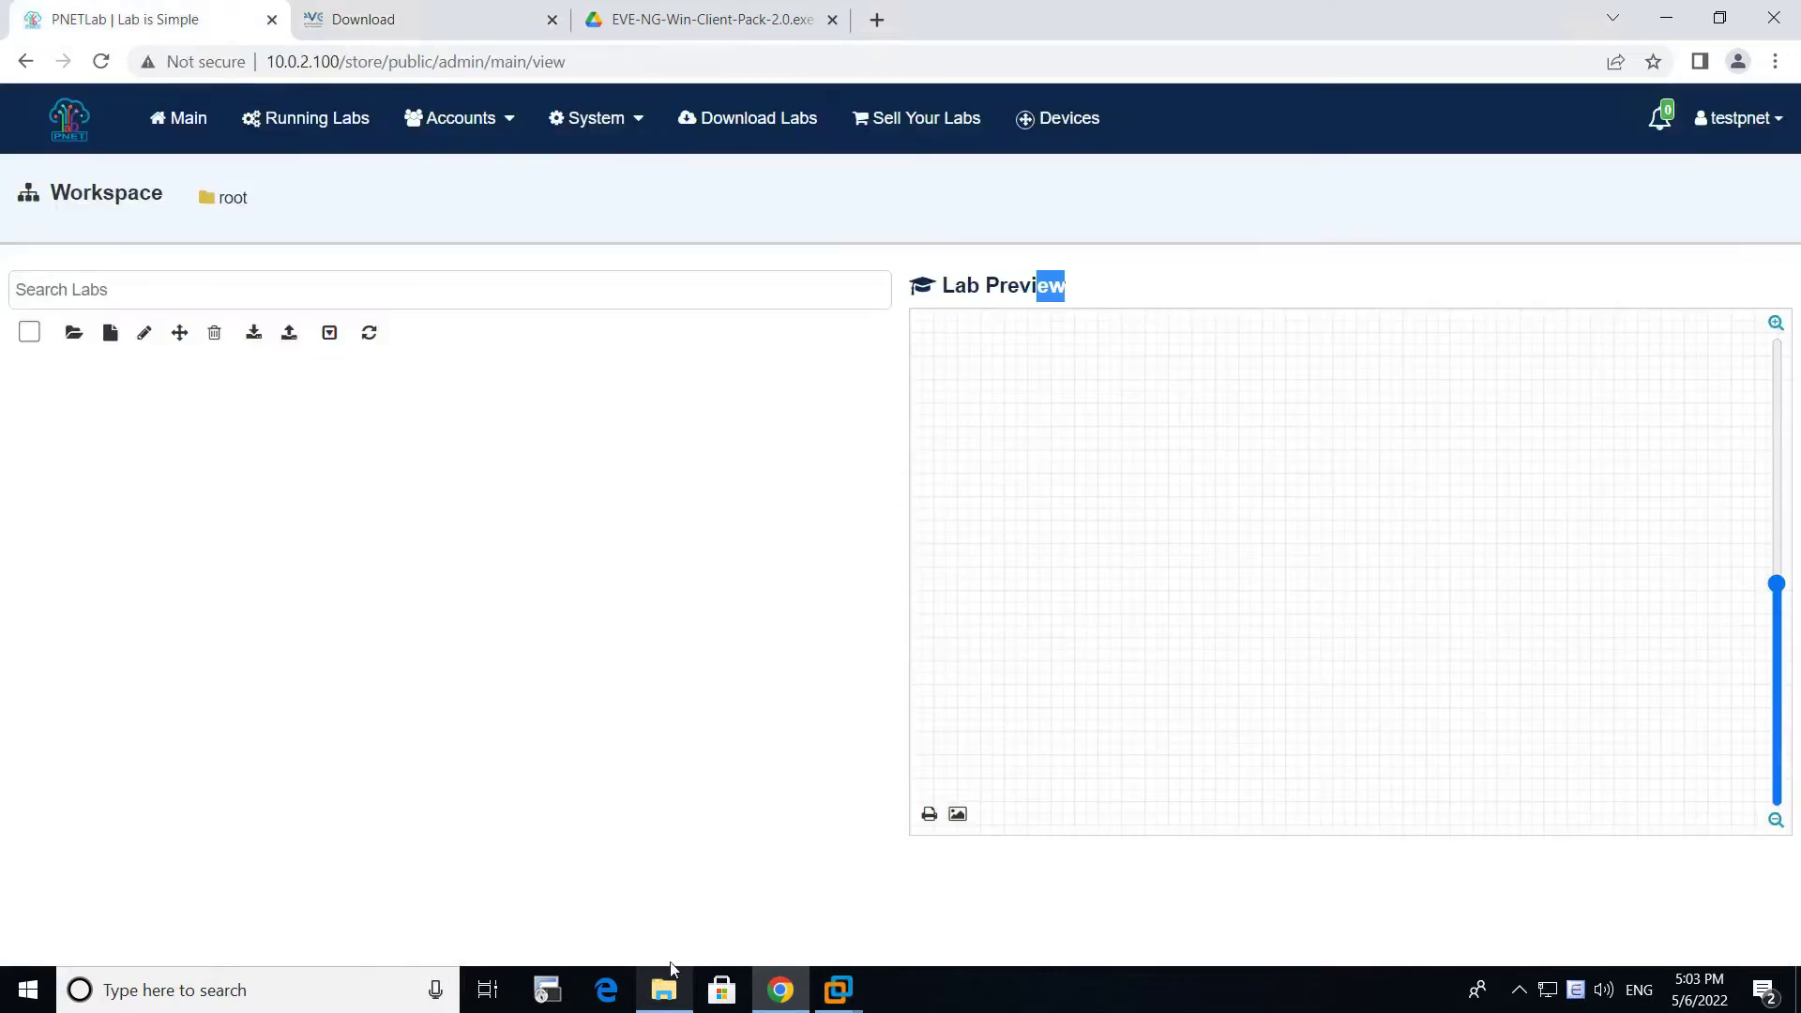
pyautogui.click(669, 991)
pyautogui.doubleClick(589, 339)
pyautogui.click(1023, 679)
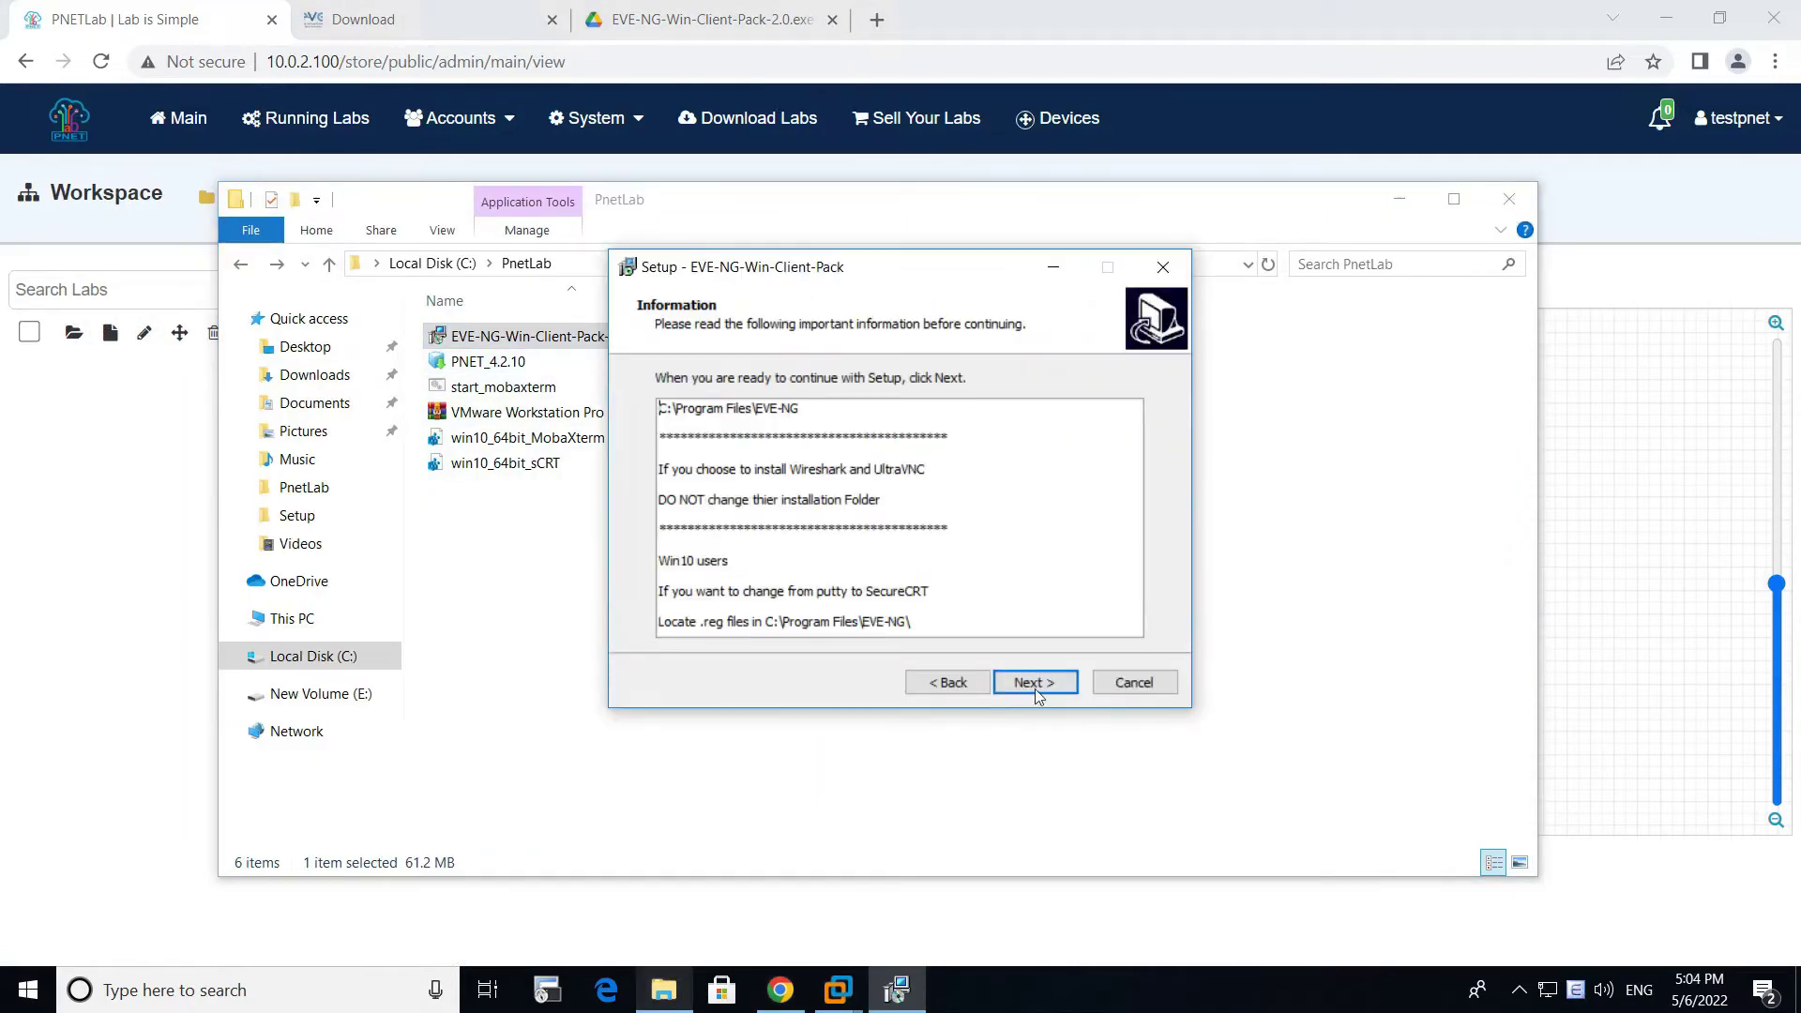
pyautogui.click(1032, 682)
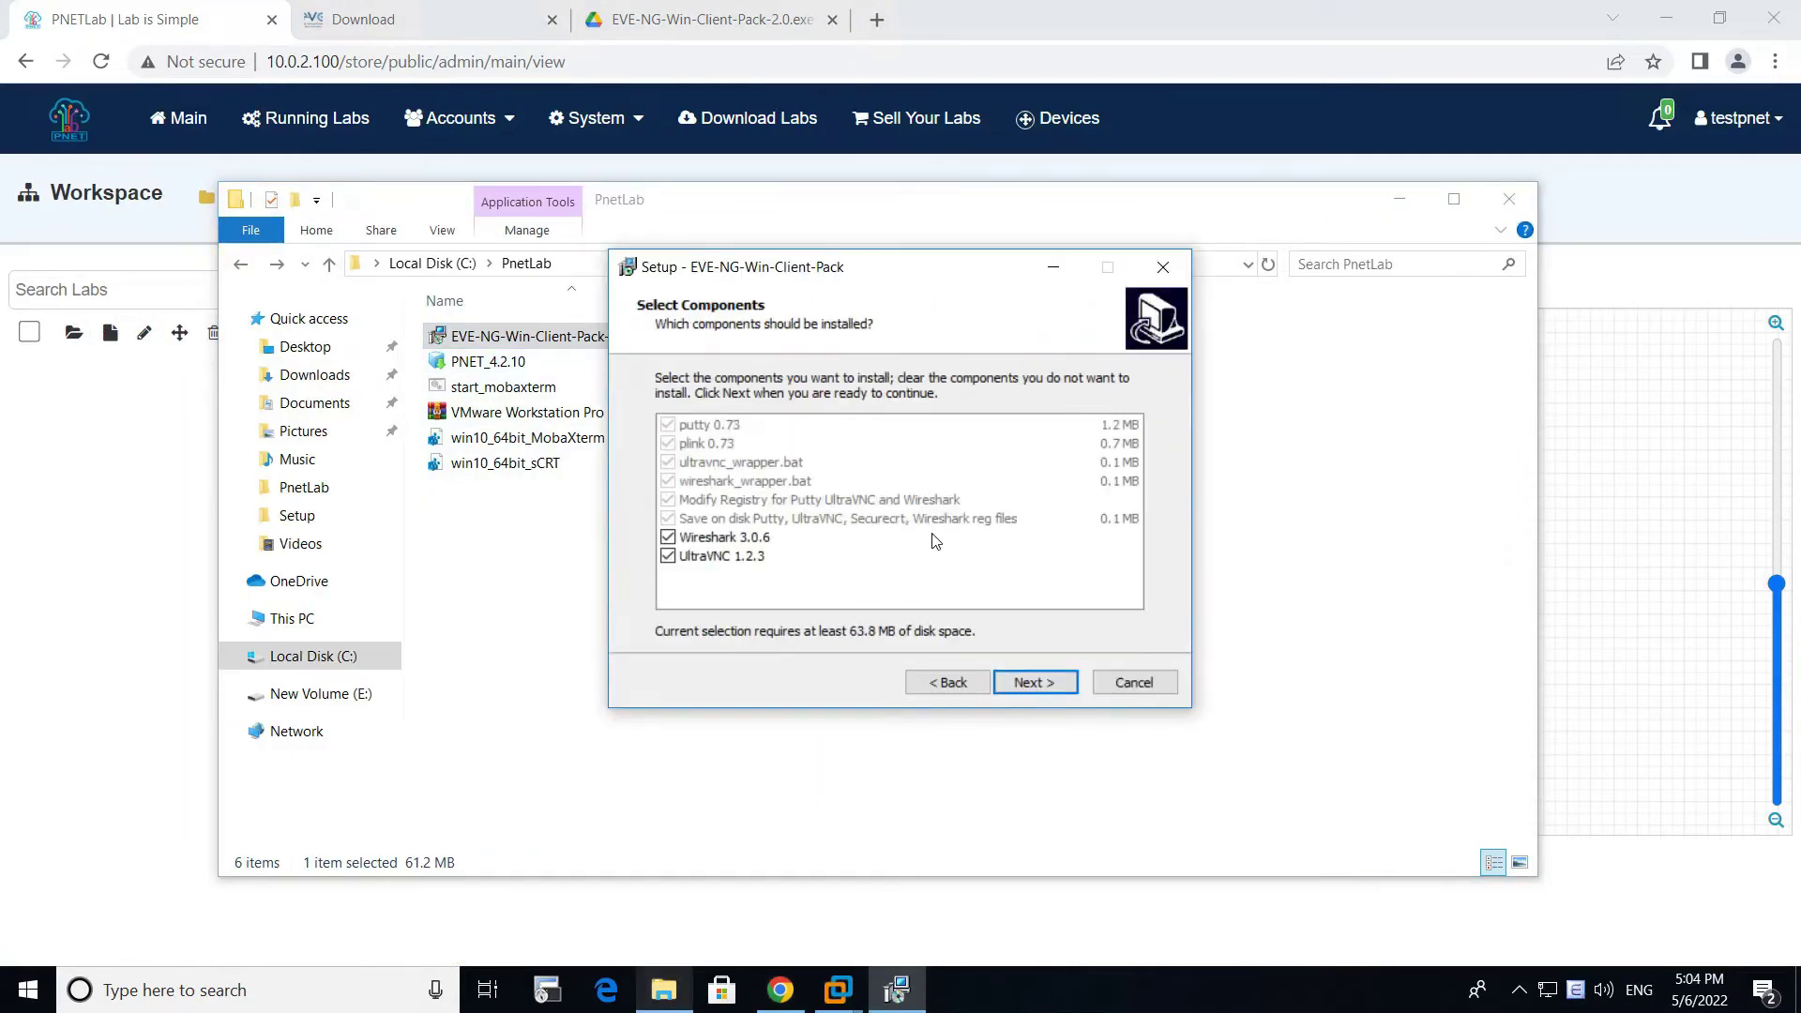
pyautogui.click(1035, 681)
# Step: Complete the UltraVNC setup
pyautogui.click(777, 612)
pyautogui.click(1028, 682)
pyautogui.click(1027, 683)
pyautogui.click(1028, 682)
pyautogui.click(1028, 681)
pyautogui.click(1028, 681)
pyautogui.click(1028, 682)
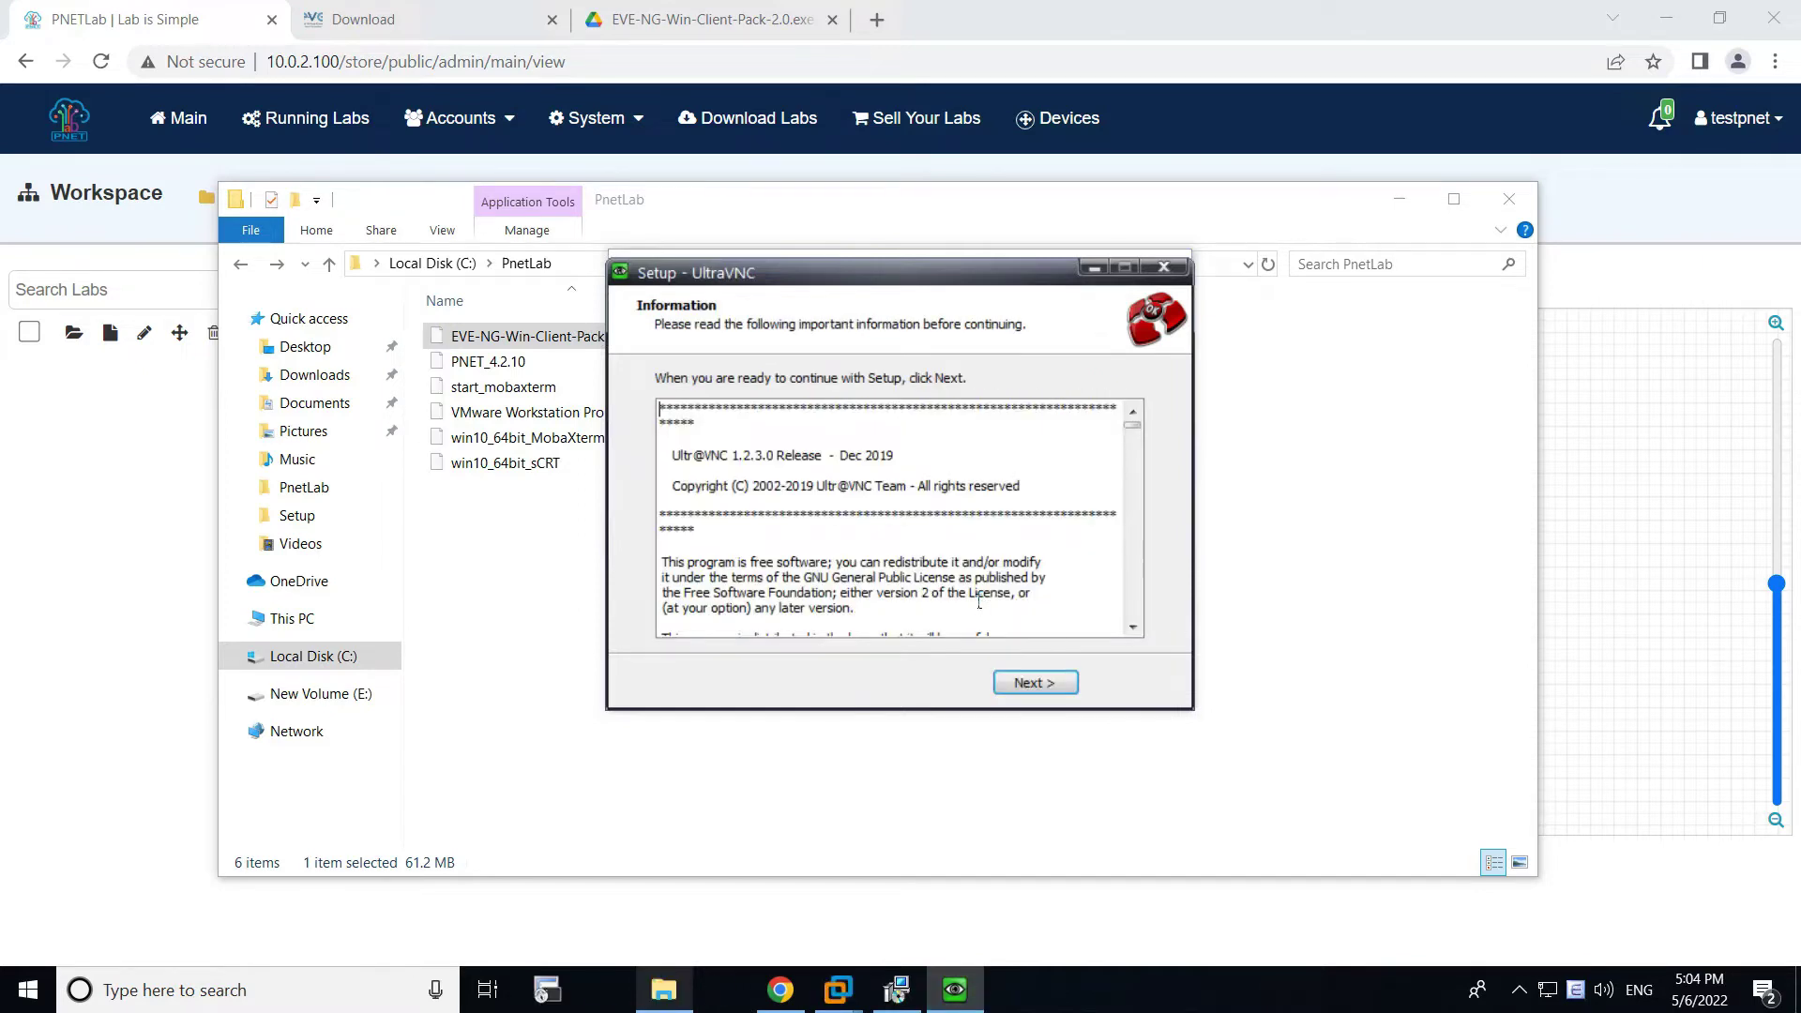
pyautogui.click(1032, 684)
pyautogui.click(1034, 685)
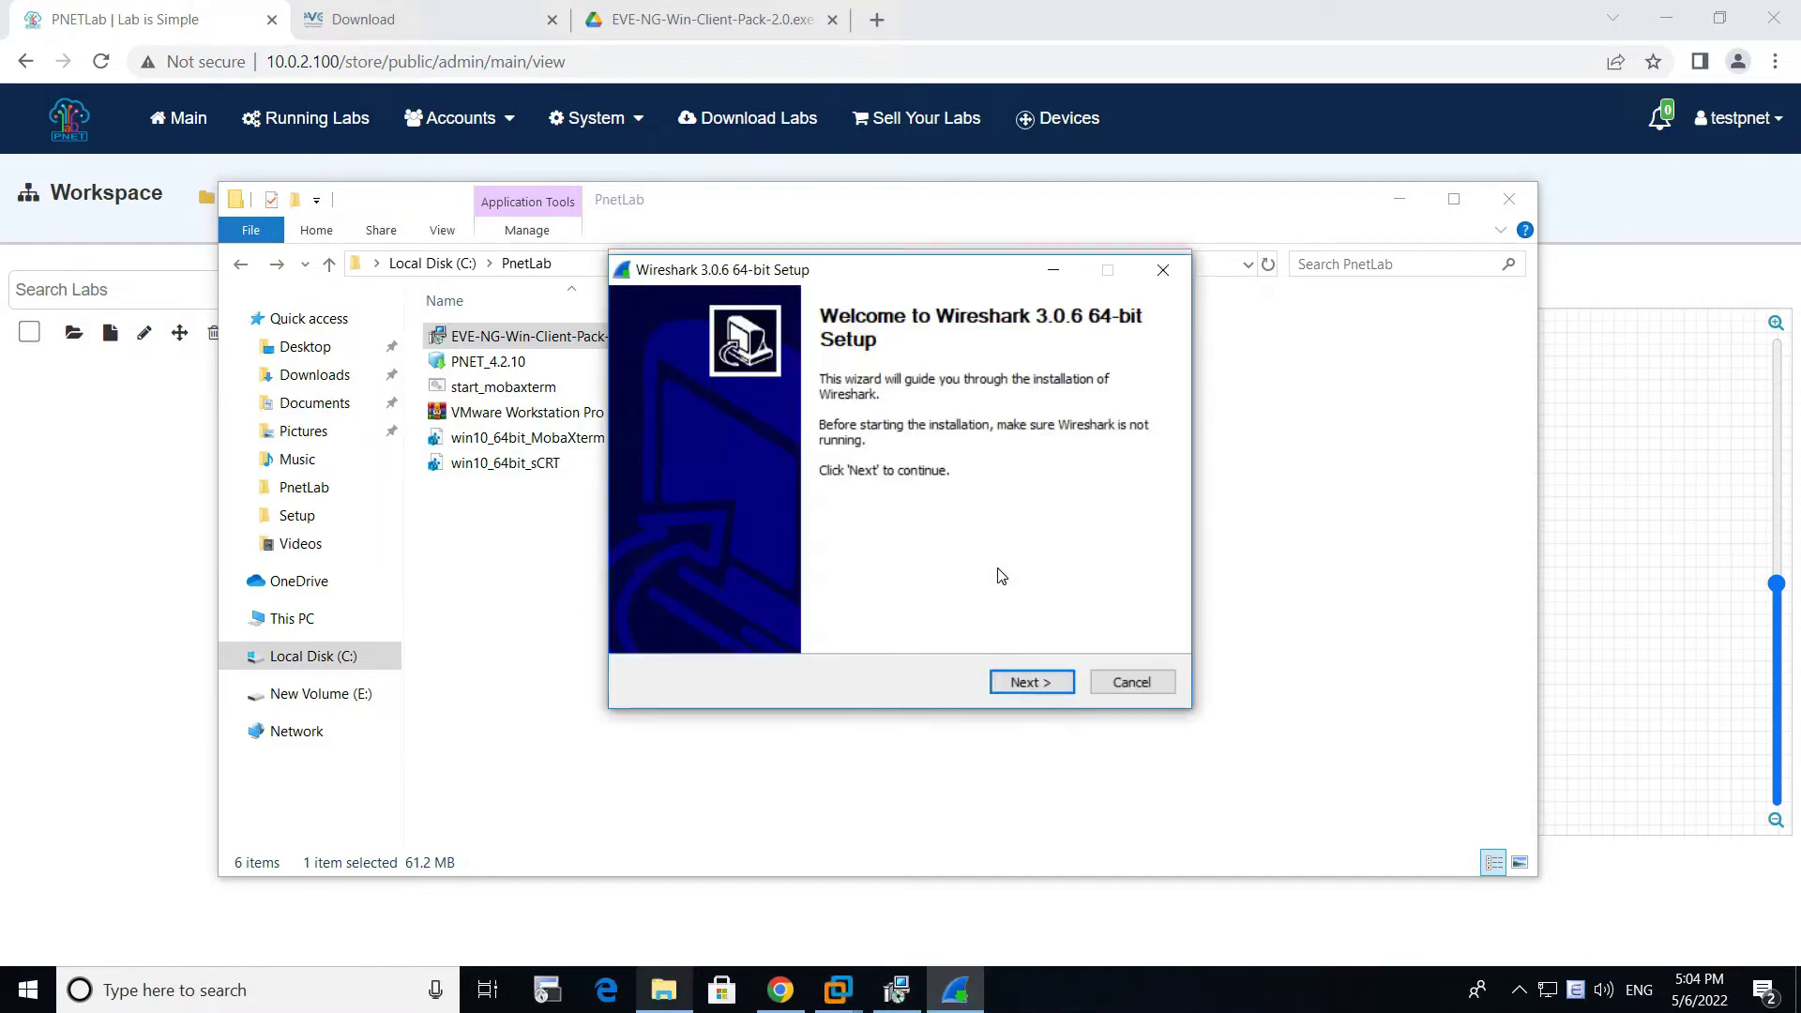
# Step: Start installing Wireshark 3.0.6 64-bit, leaving USBPcap 1.3.0.0 unselected
pyautogui.click(1034, 684)
pyautogui.click(1033, 688)
pyautogui.click(1027, 684)
pyautogui.click(1022, 683)
pyautogui.click(1021, 683)
pyautogui.click(1022, 684)
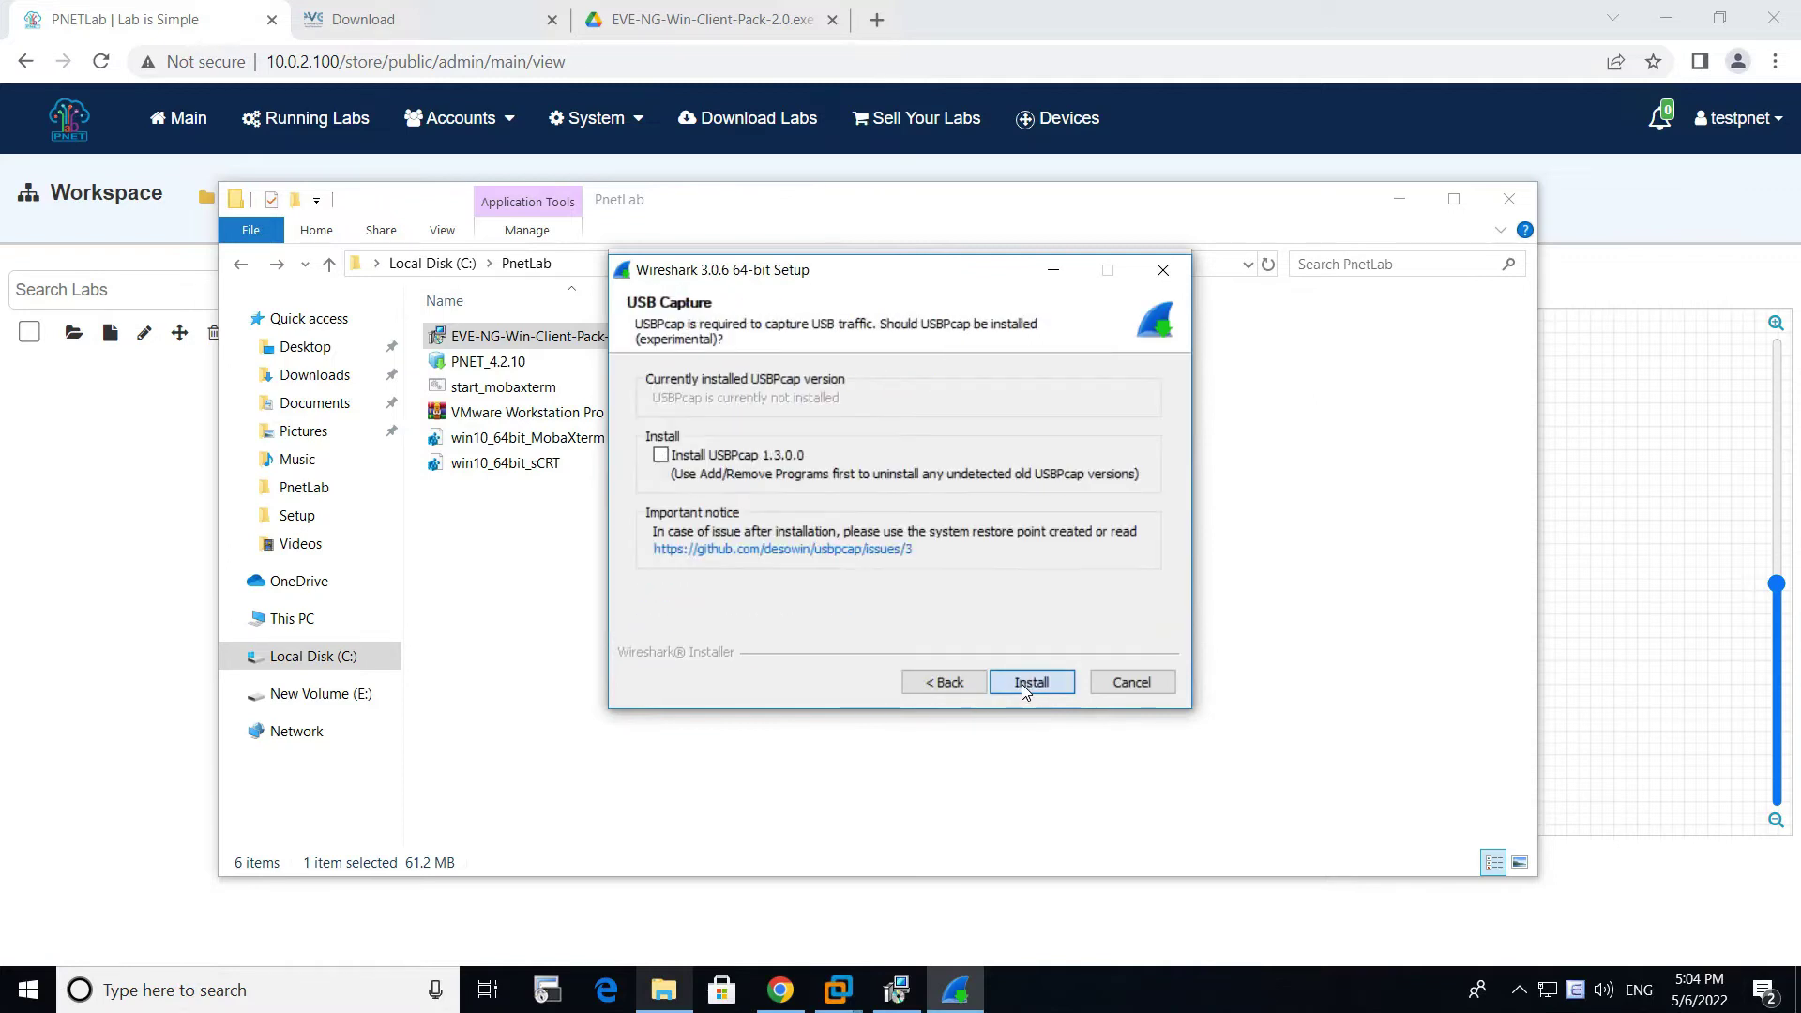
pyautogui.click(1021, 683)
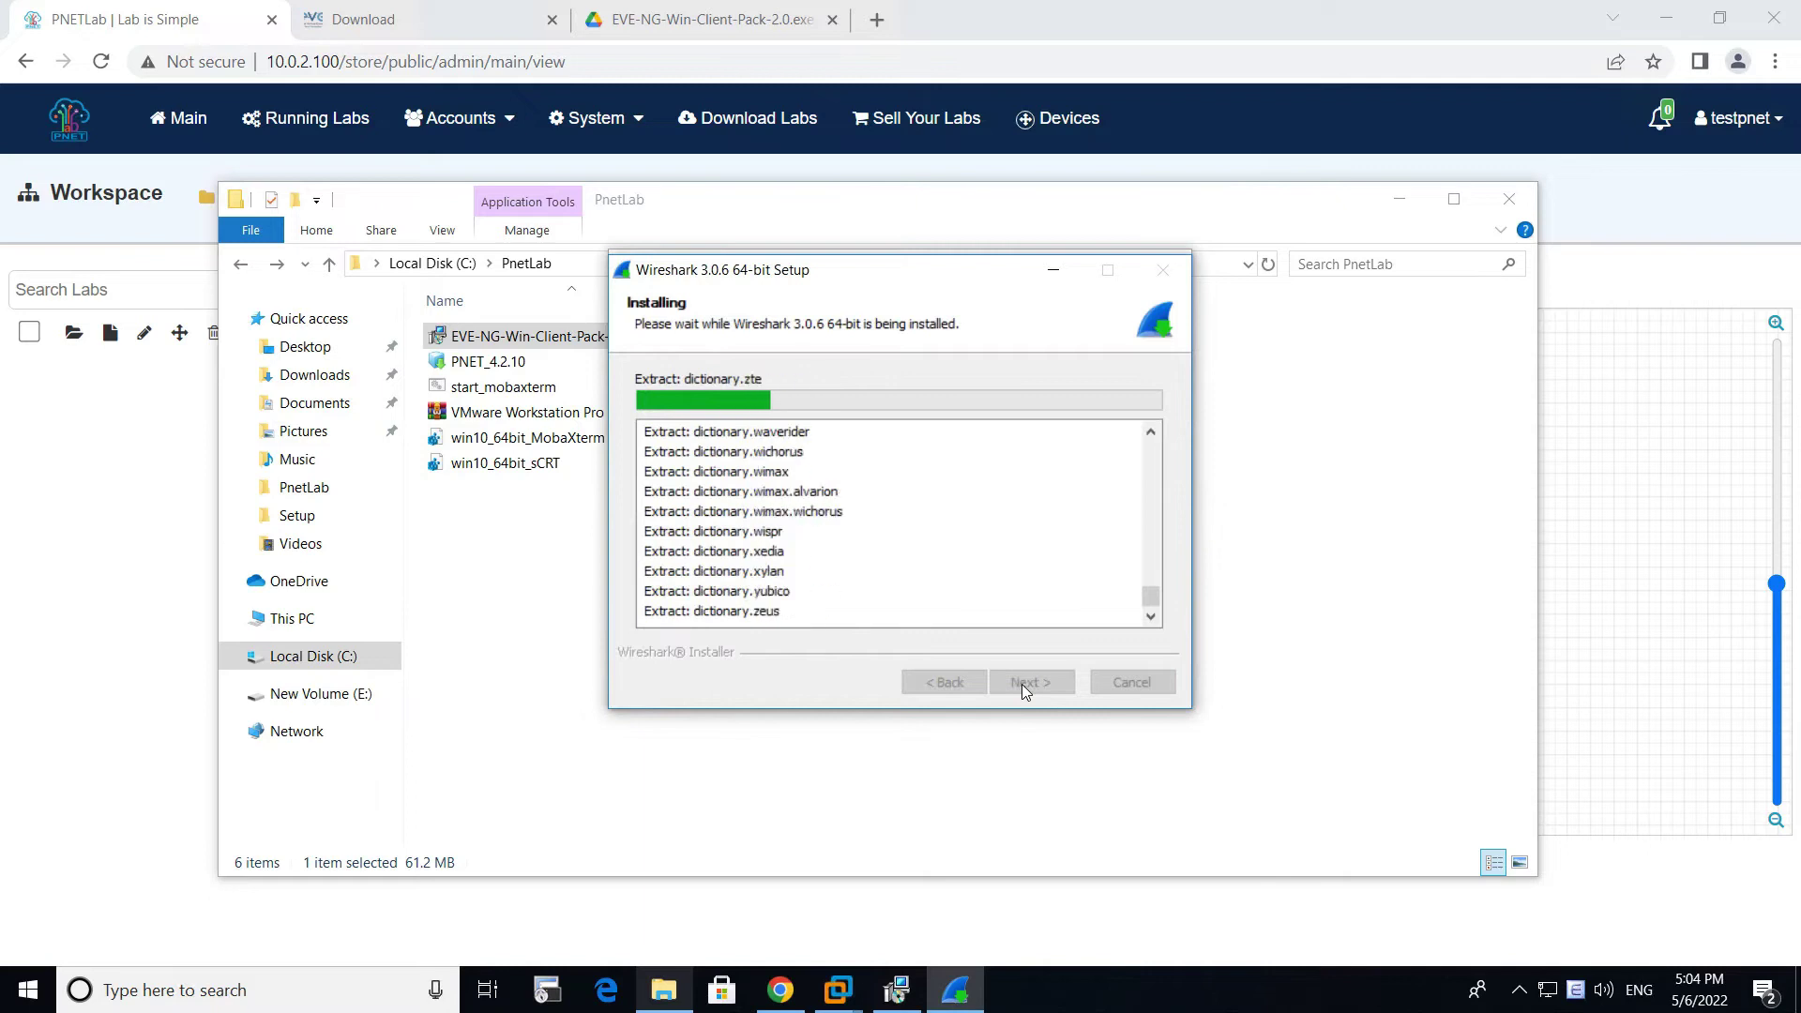
# Step: Install Npcap 0.9983 as part of the Wireshark setup
pyautogui.click(1031, 682)
pyautogui.click(1036, 683)
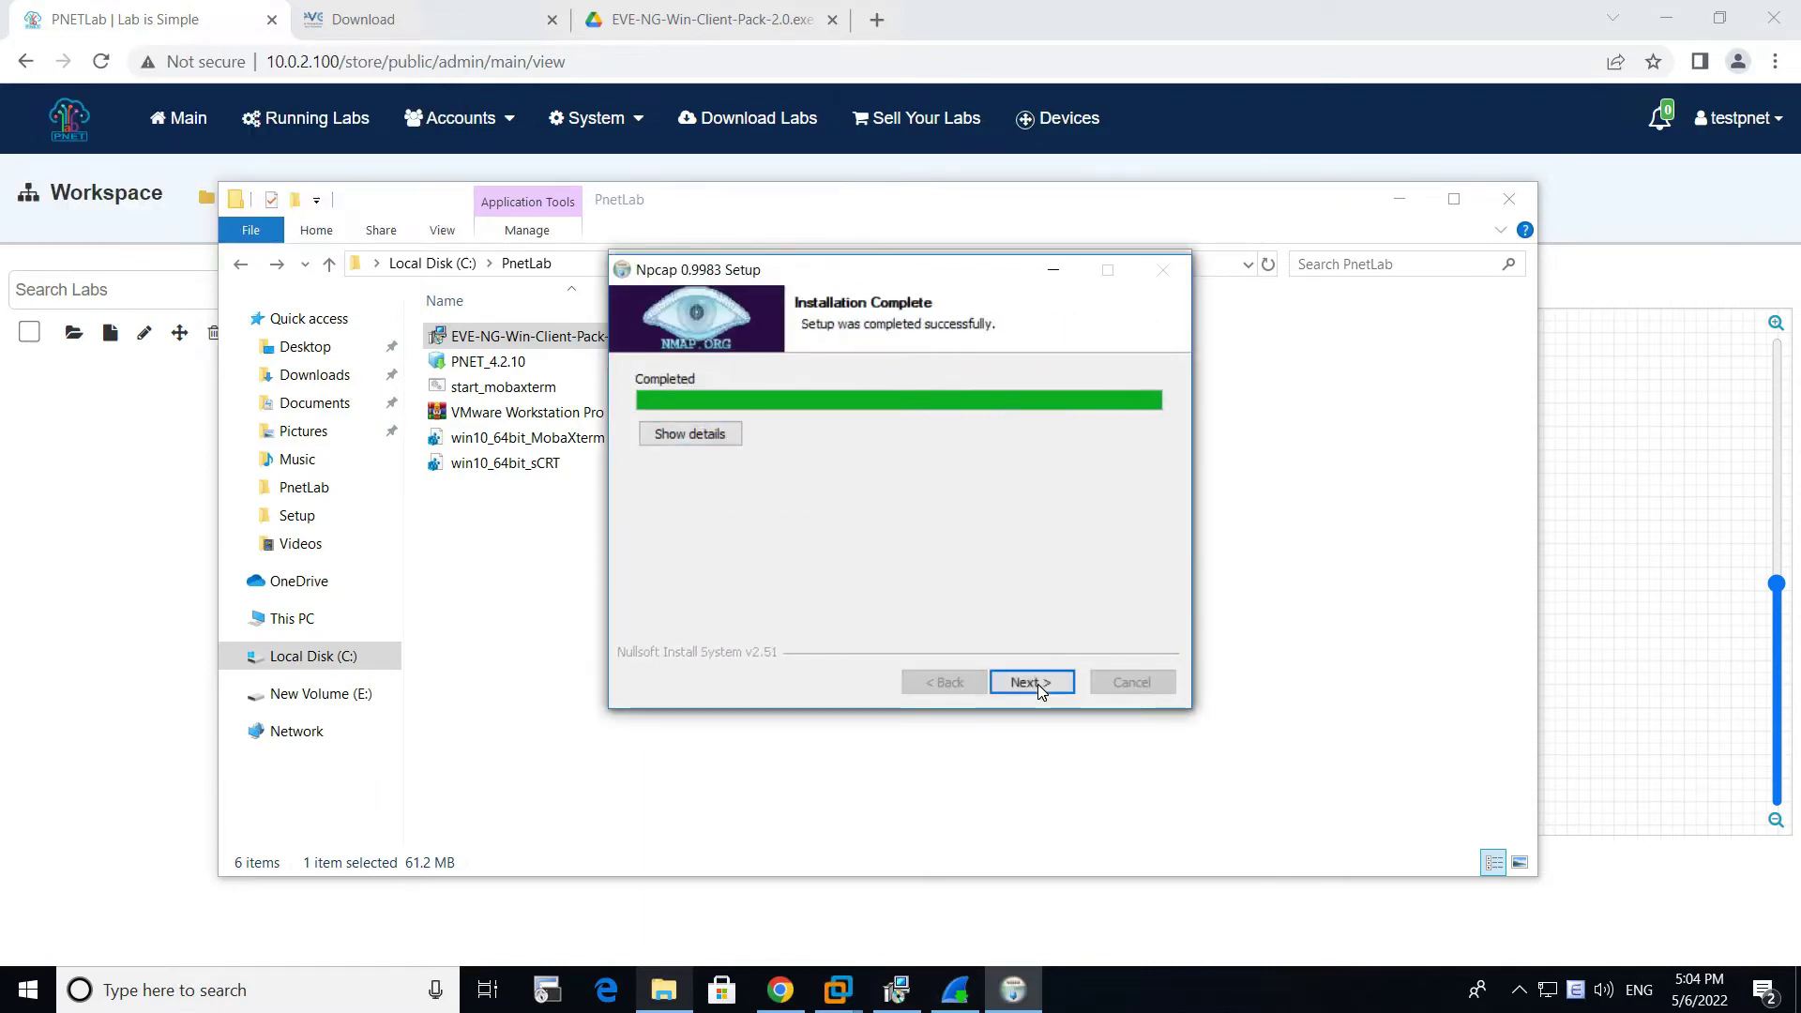
pyautogui.click(1036, 684)
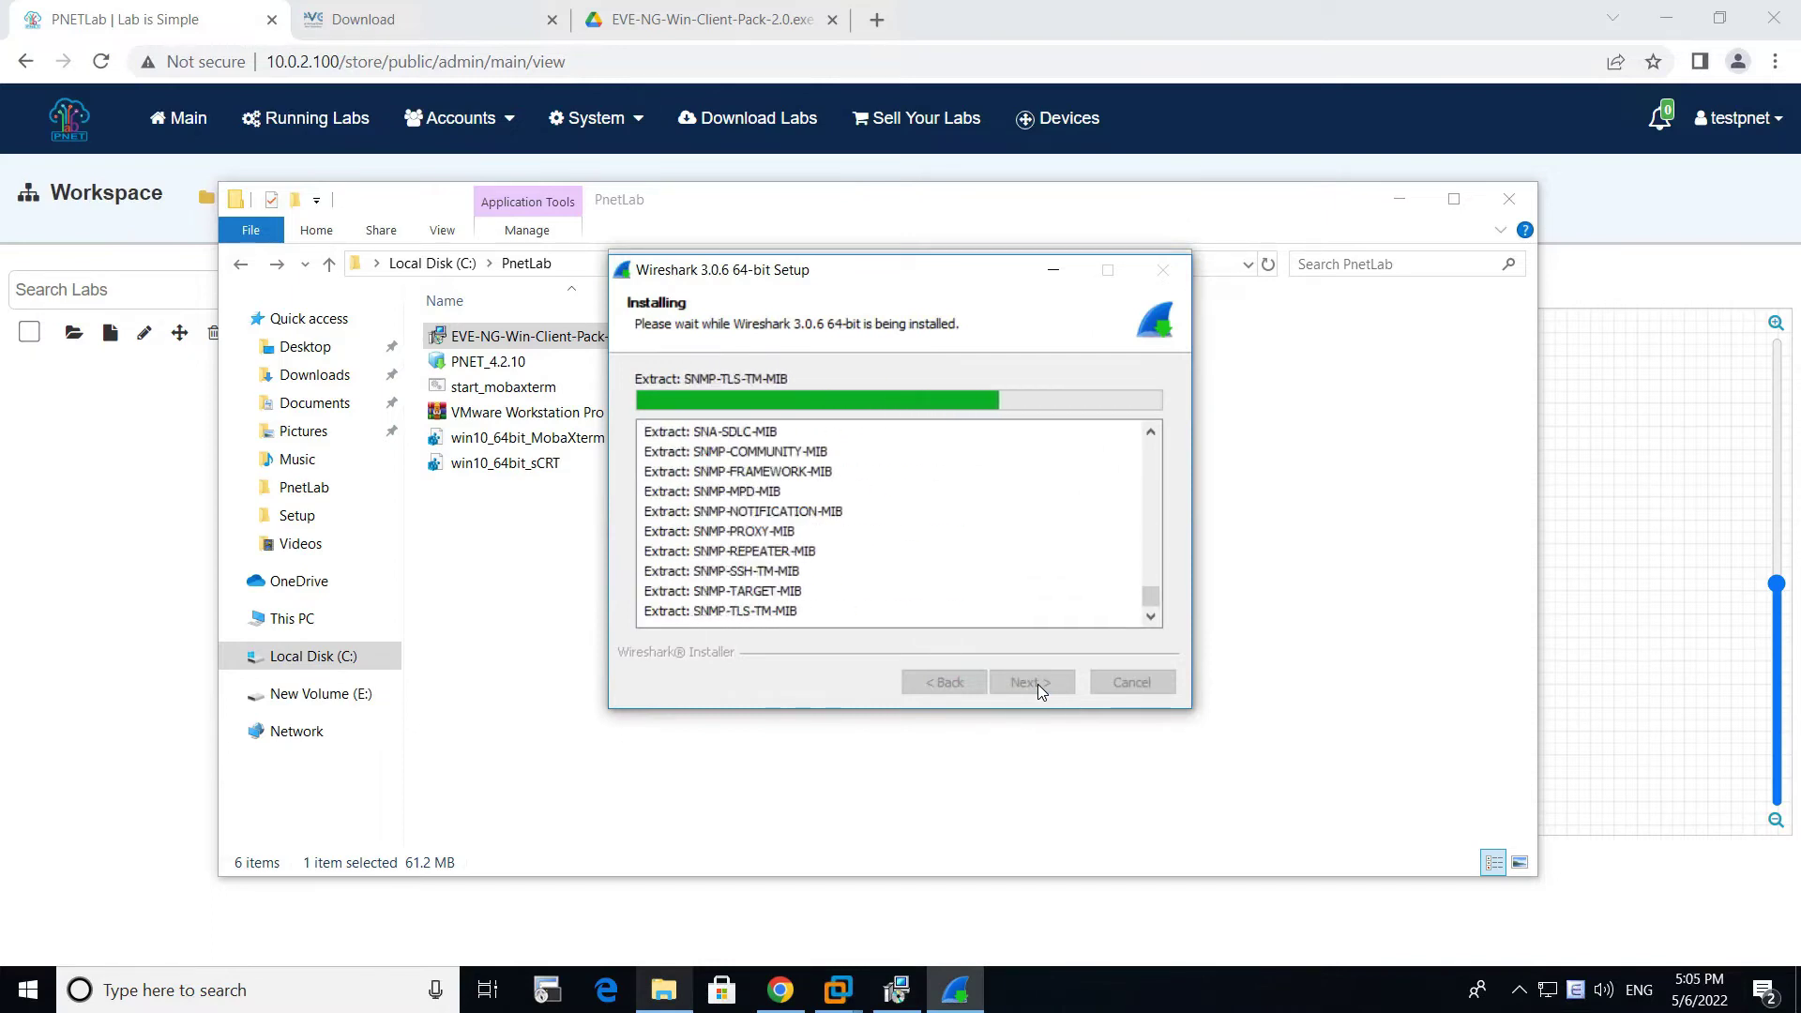
# Step: Finish the Wireshark and client pack setups and return to the PNETLab workspace
pyautogui.click(1038, 684)
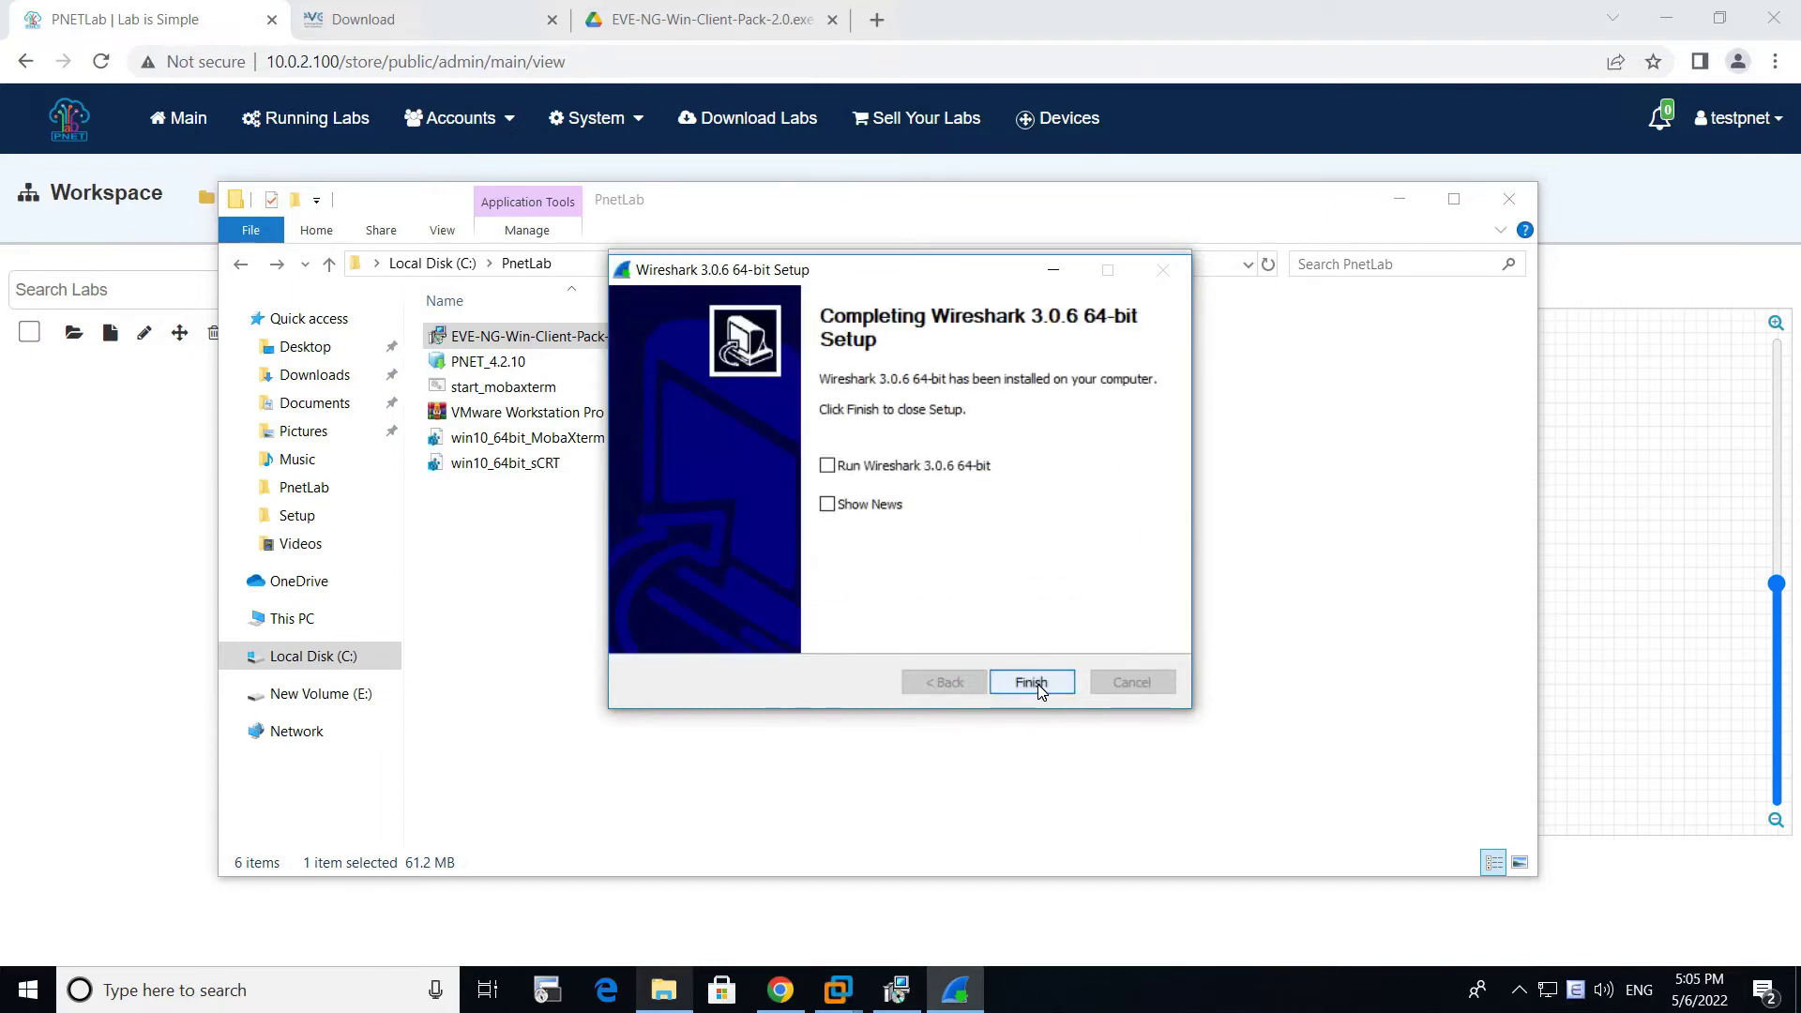
pyautogui.click(1032, 684)
pyautogui.click(1037, 682)
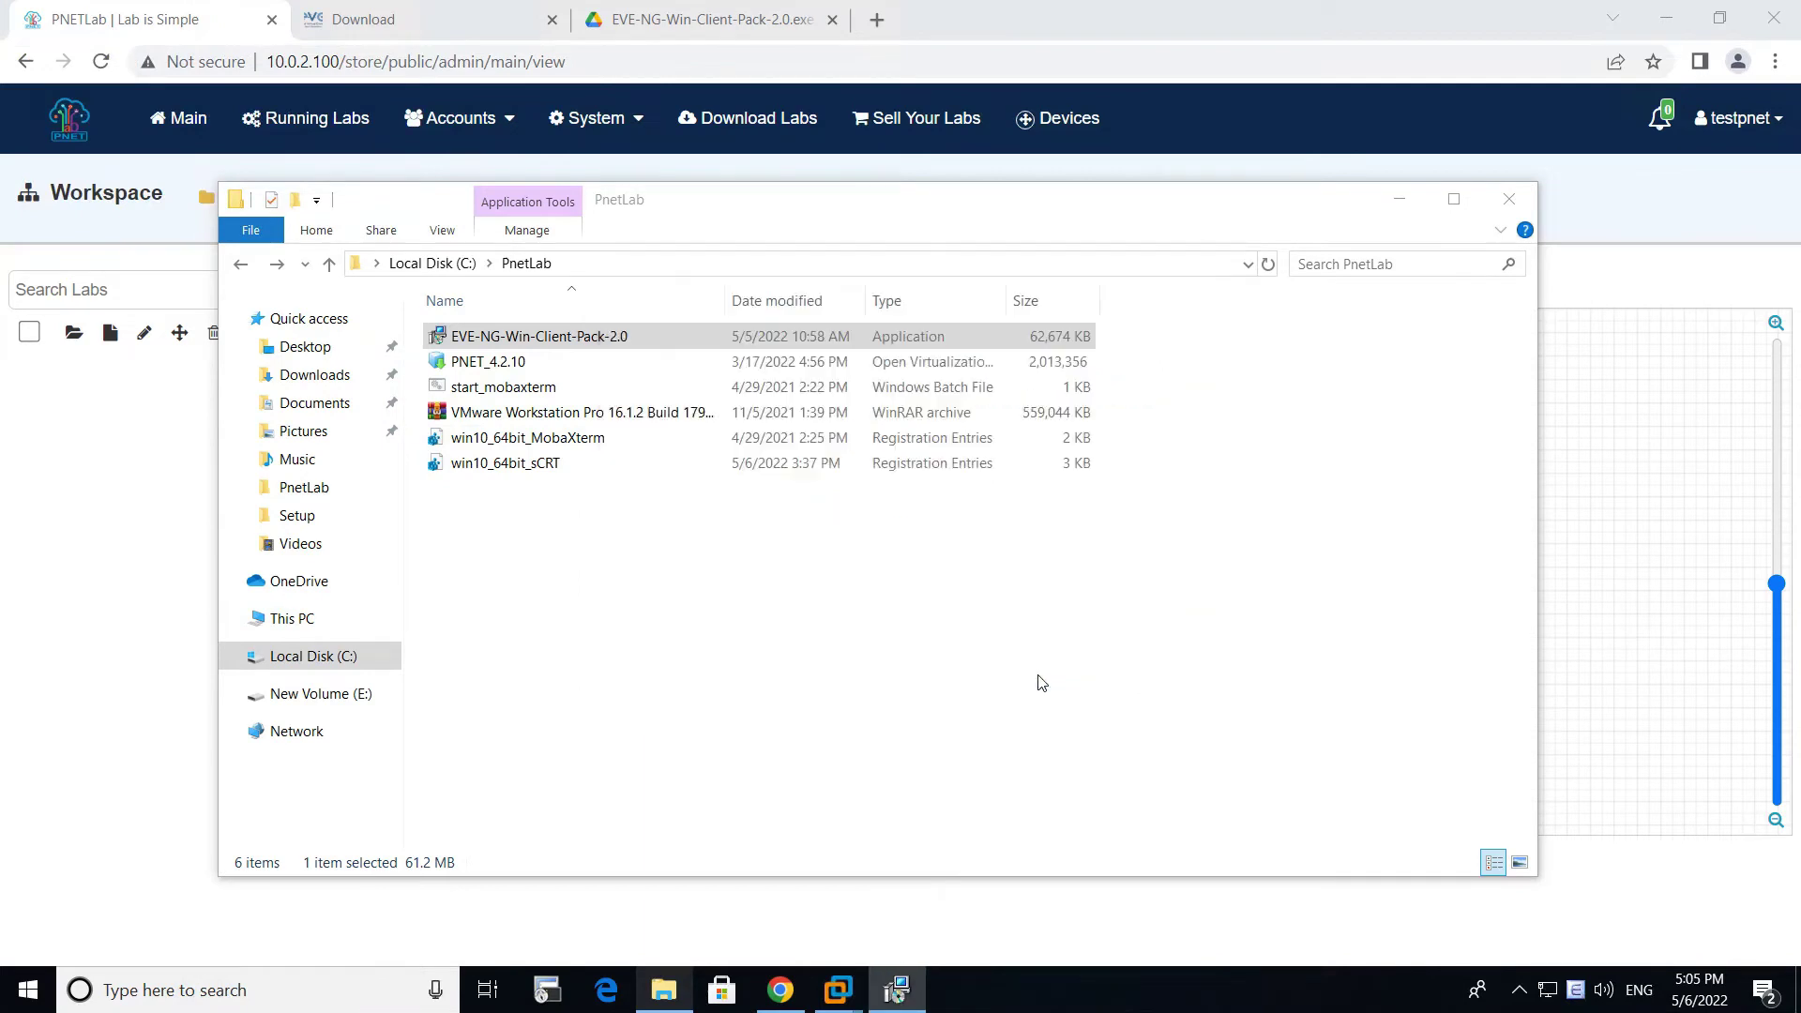
pyautogui.click(950, 635)
pyautogui.click(1404, 204)
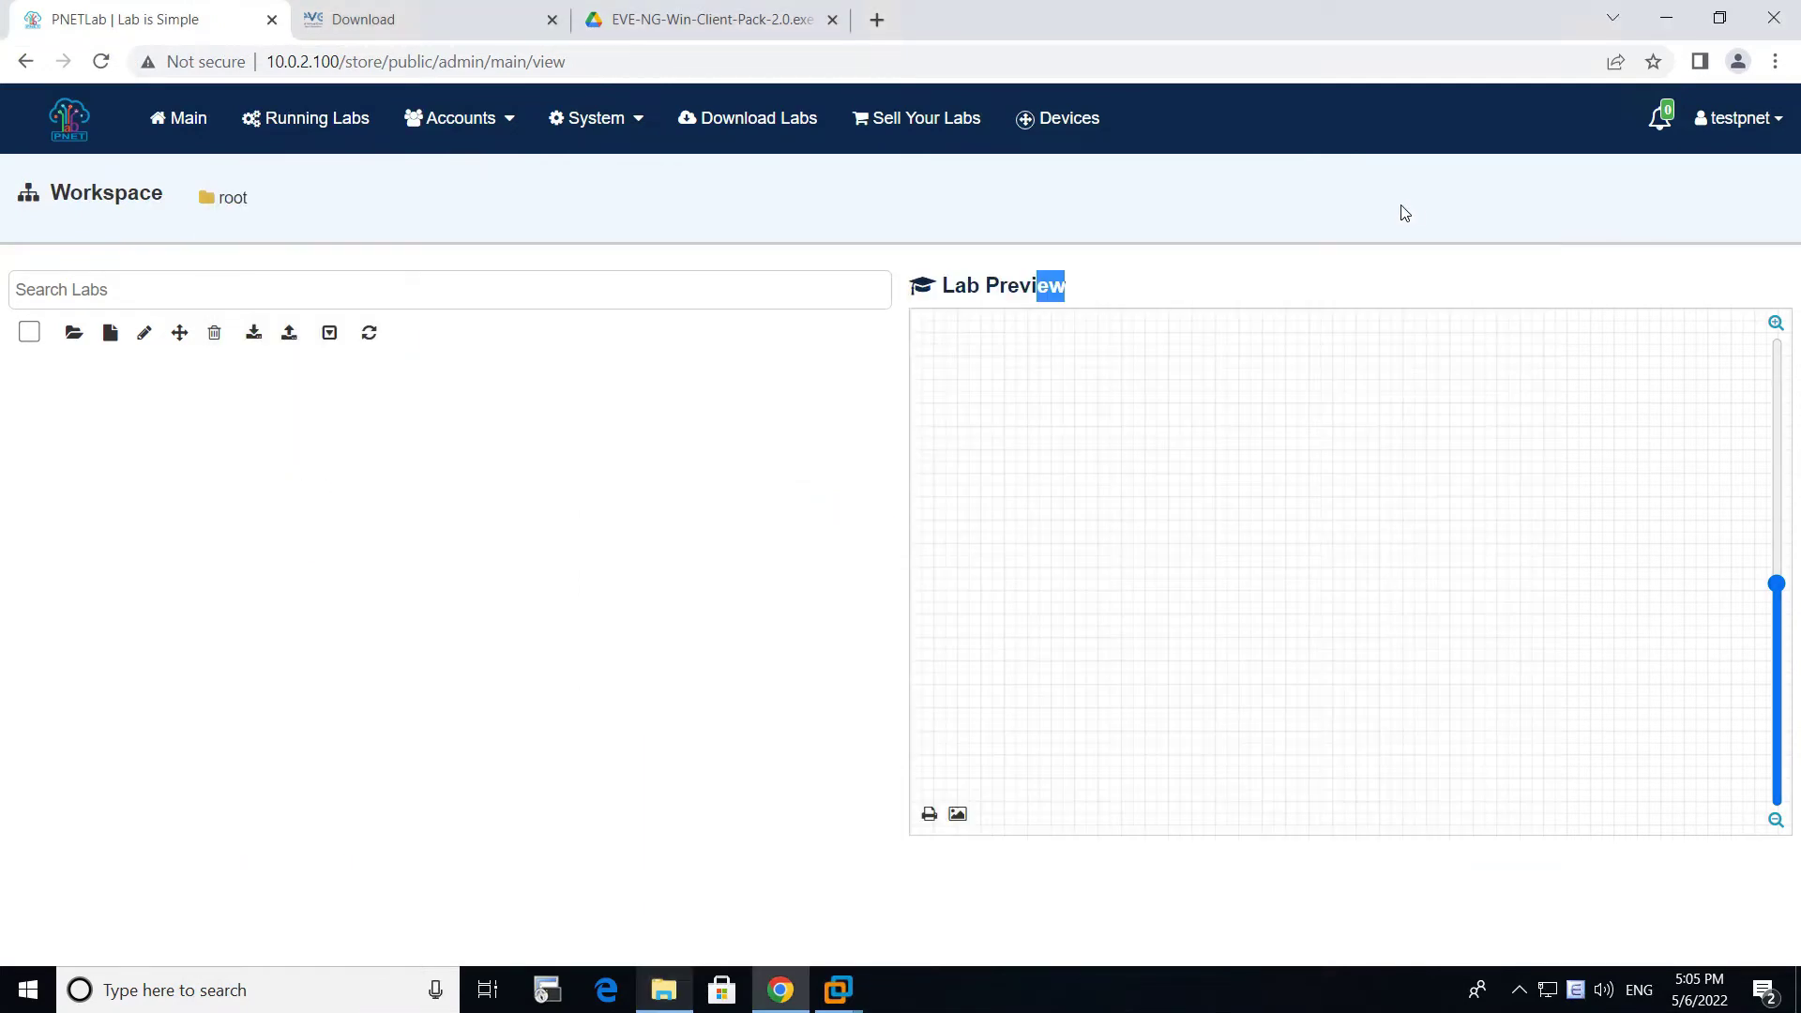
# Step: Create a new lab named "test" and move the PNET logo toward the topology's upper-right corner
pyautogui.click(109, 334)
pyautogui.click(422, 251)
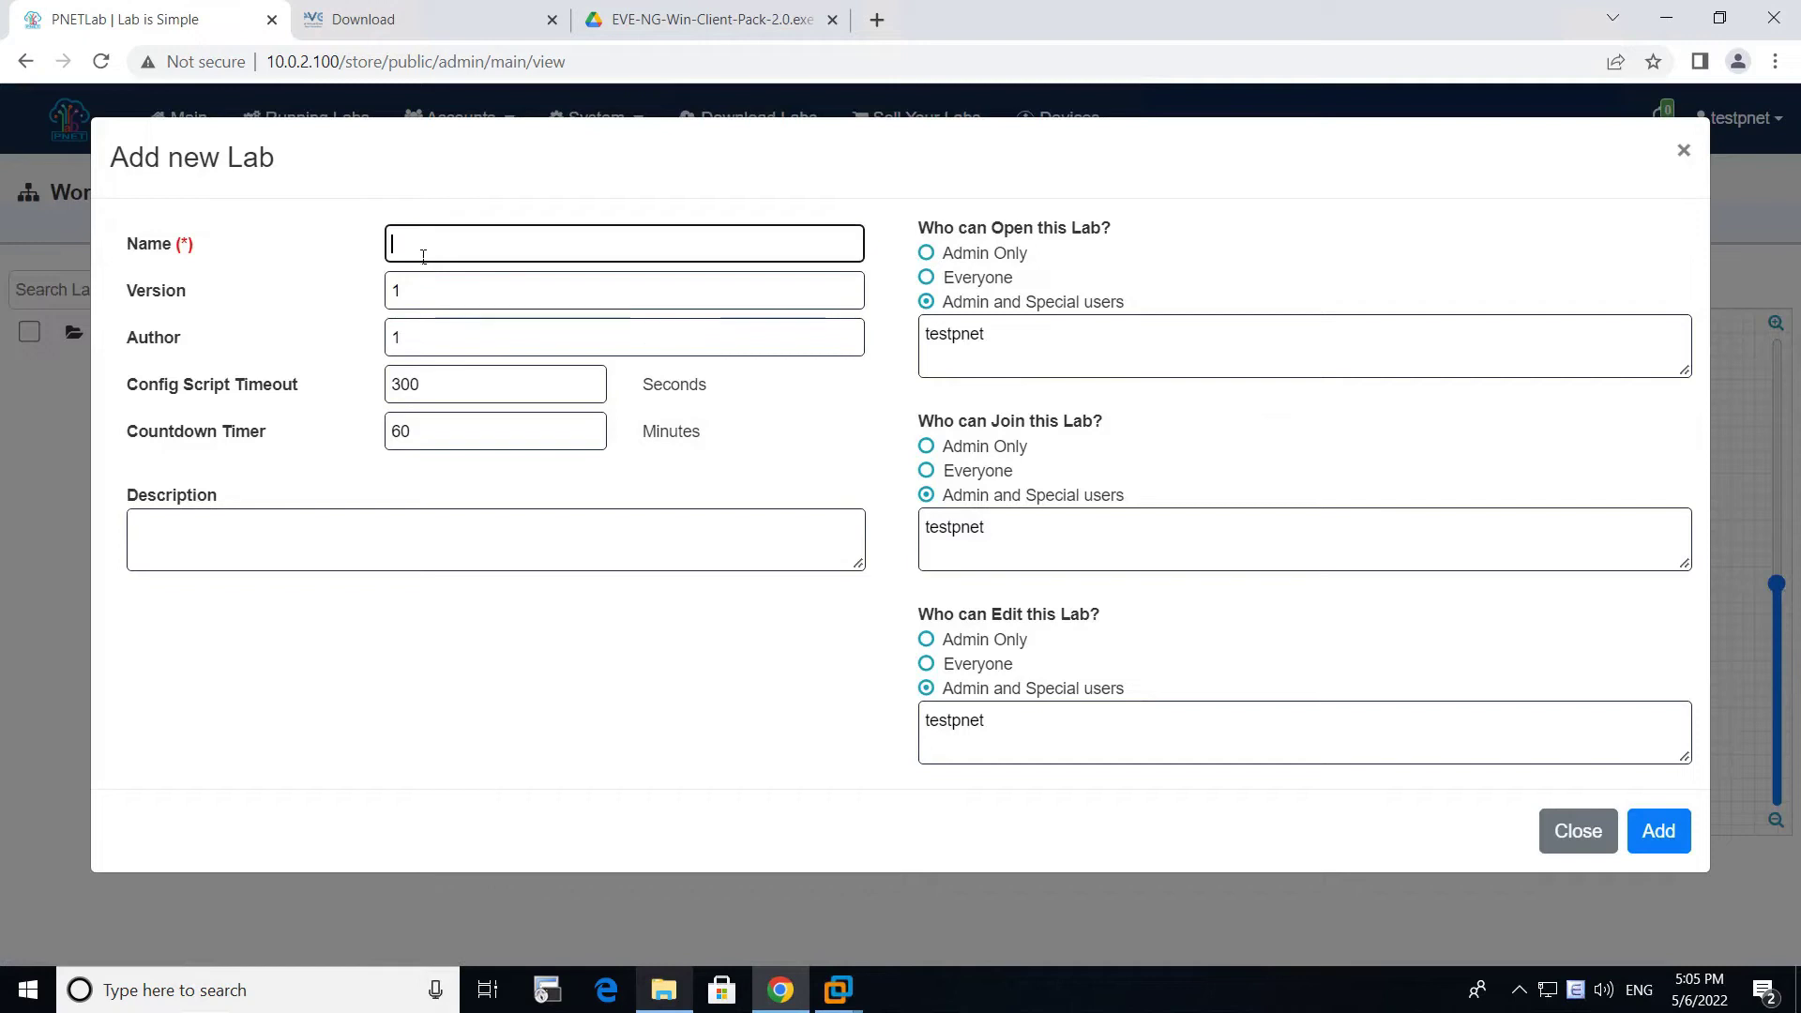
pyautogui.write('test')
pyautogui.click(1662, 836)
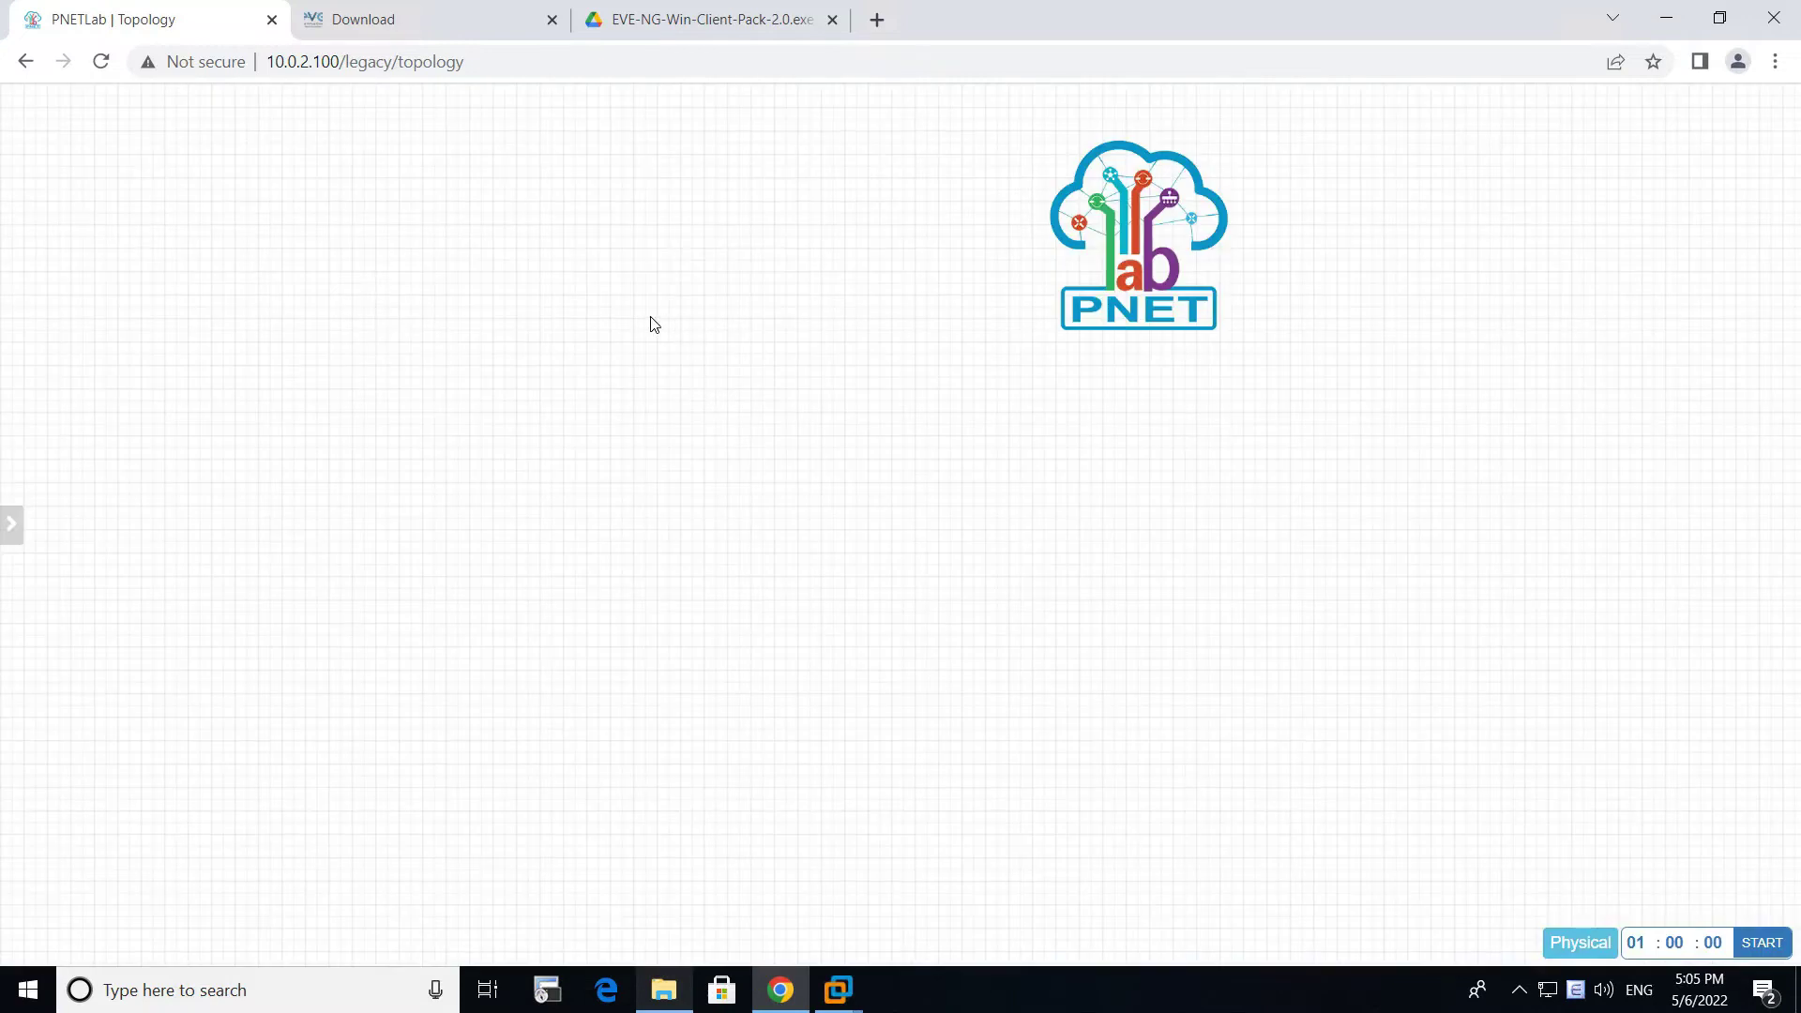
pyautogui.moveTo(1118, 251); pyautogui.dragTo(1631, 246)
# Step: Add two VPC nodes to the topology and move VPC2 farther right of VPC1
pyautogui.rightClick(707, 331)
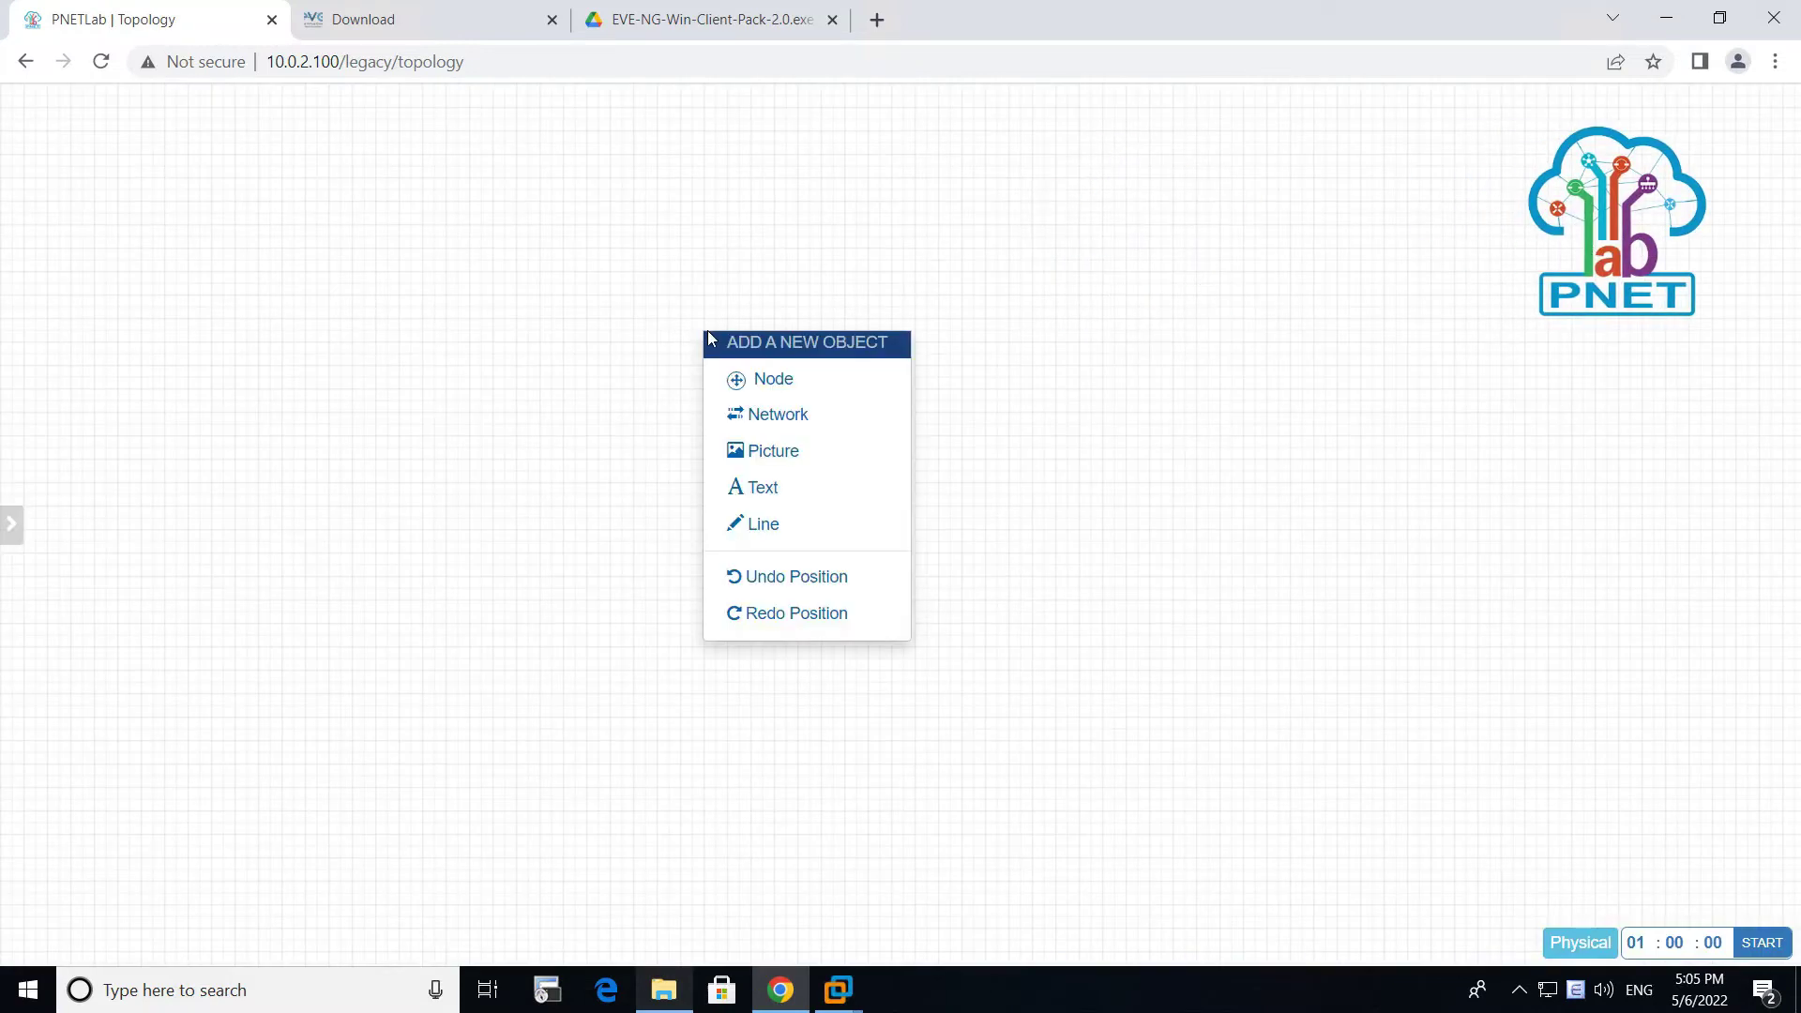
pyautogui.click(716, 330)
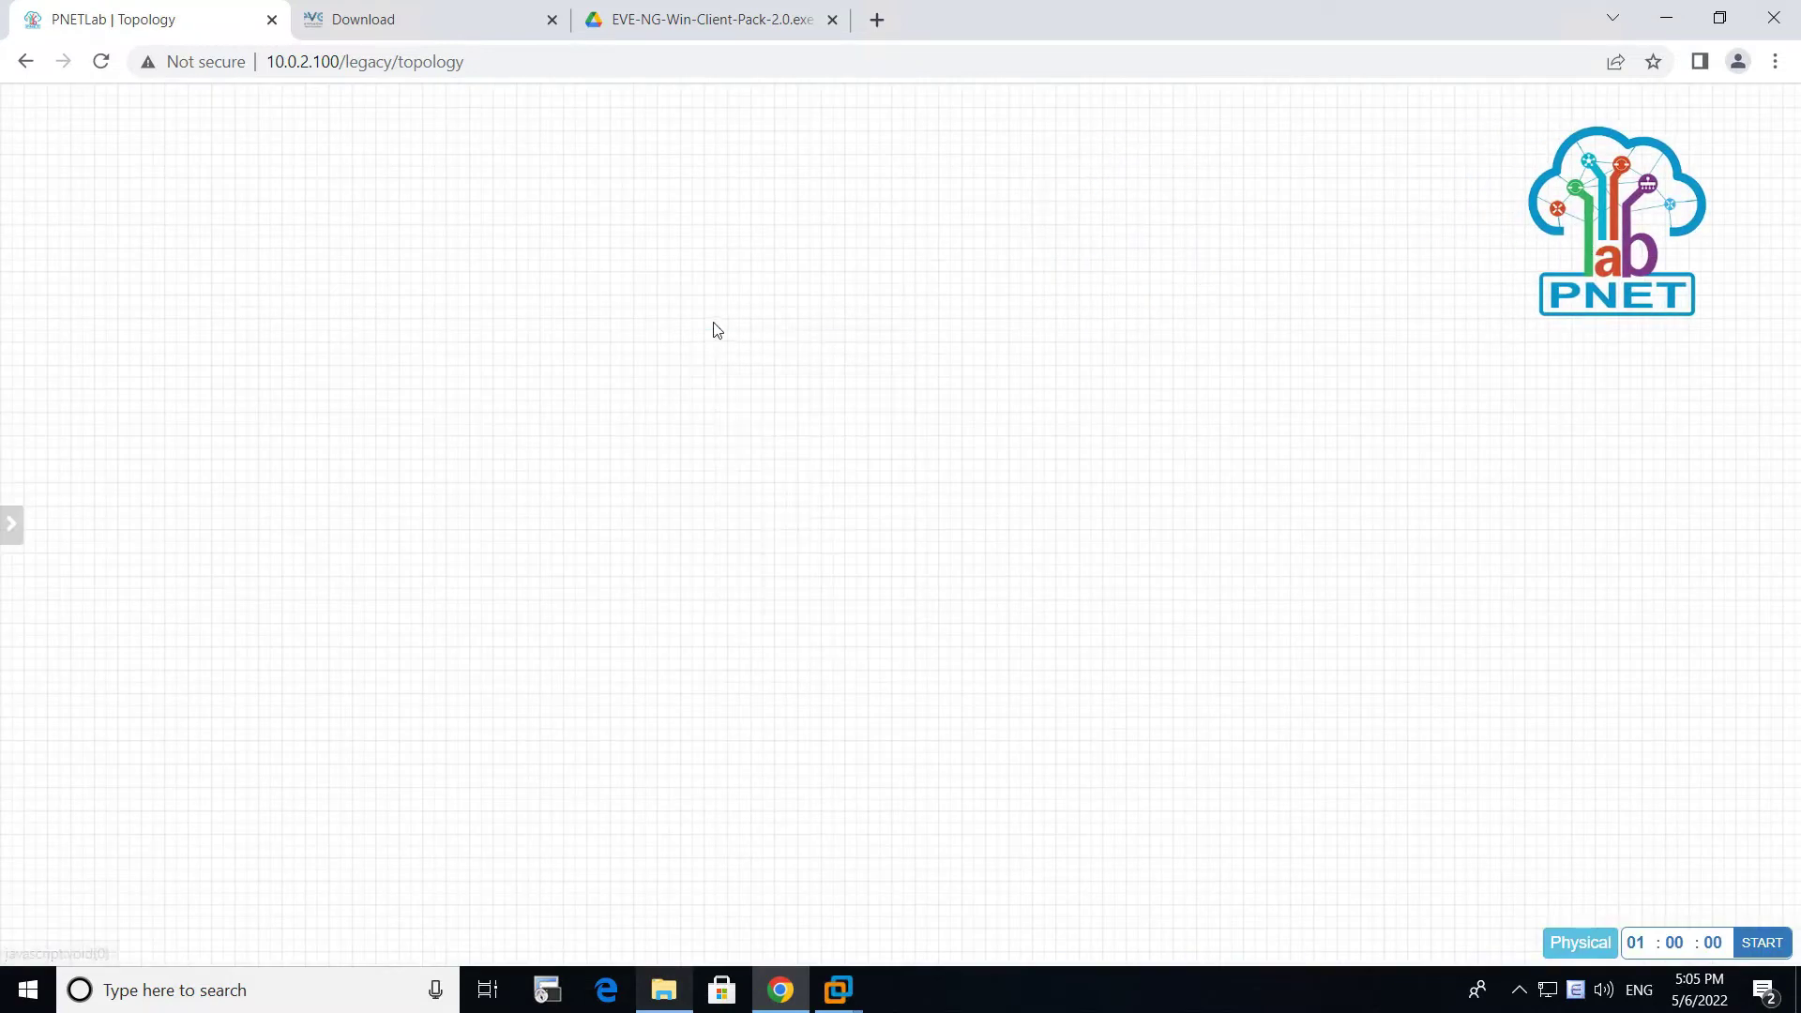
pyautogui.rightClick(769, 324)
pyautogui.click(826, 371)
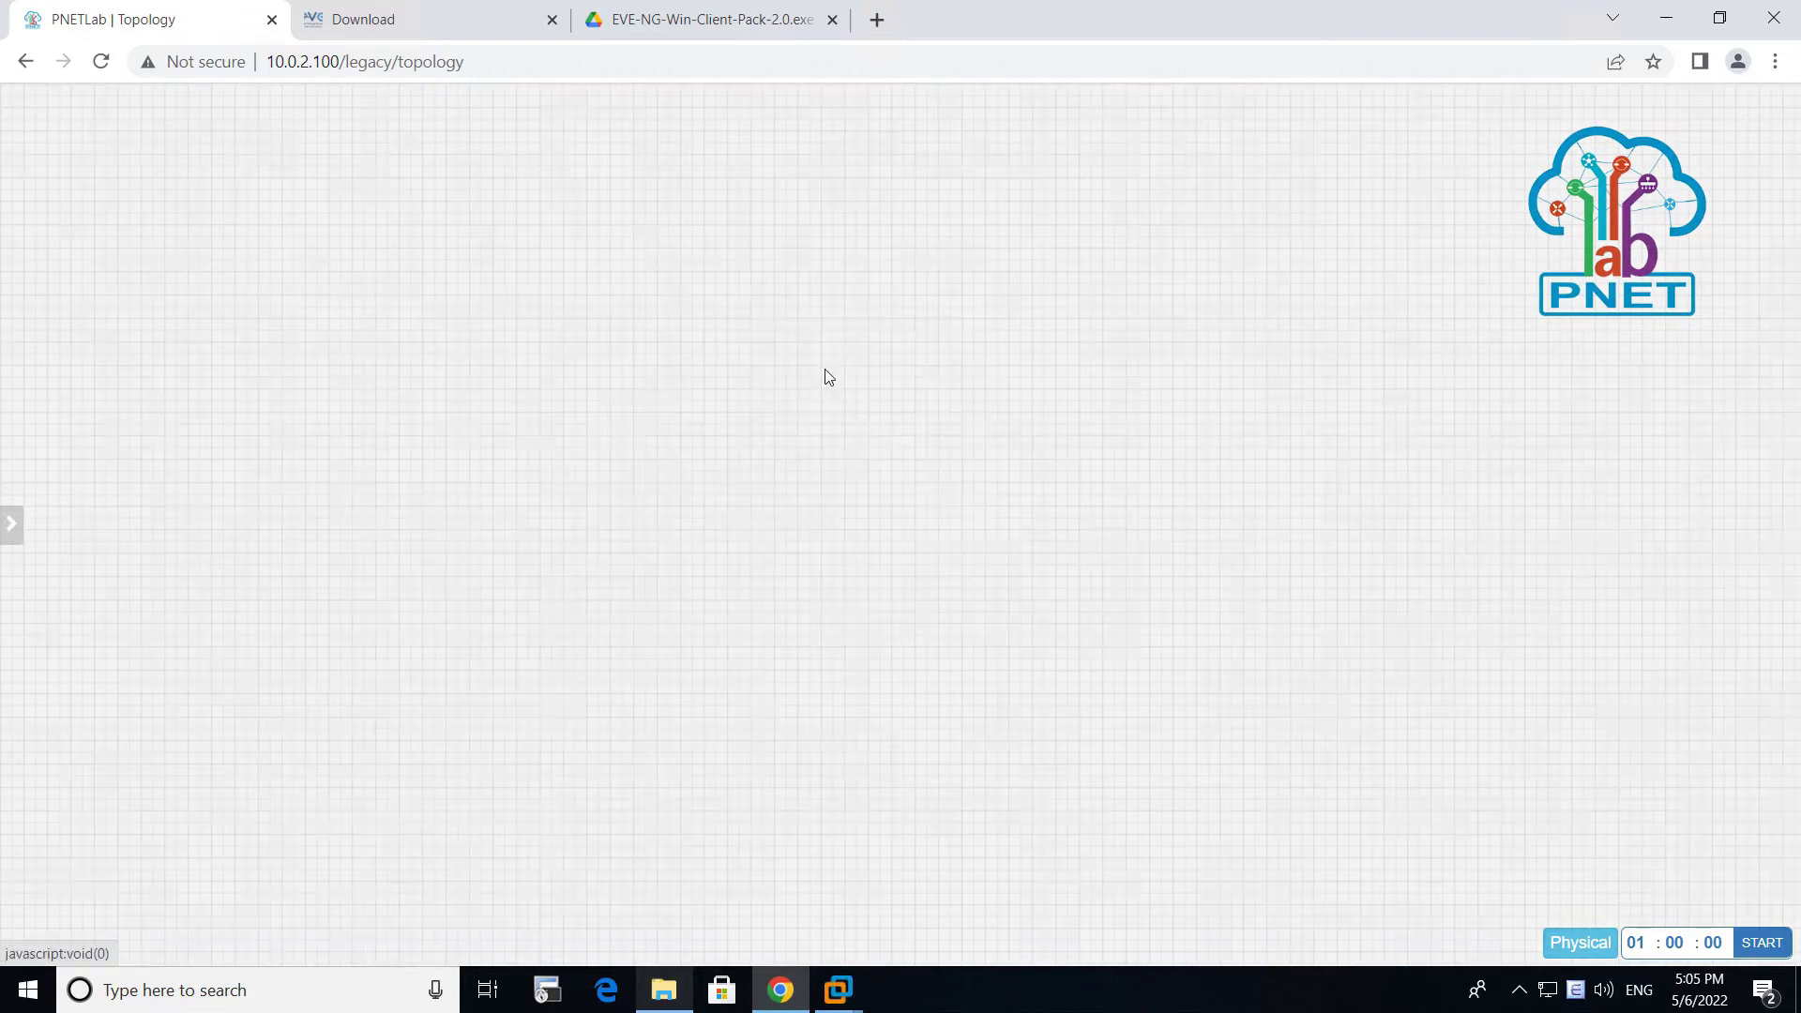
pyautogui.click(529, 412)
pyautogui.doubleClick(462, 339)
pyautogui.write('3')
pyautogui.scroll(-4, 595, 419)
pyautogui.scroll(4, 478, 326)
pyautogui.scroll(-5, 884, 623)
pyautogui.click(841, 892)
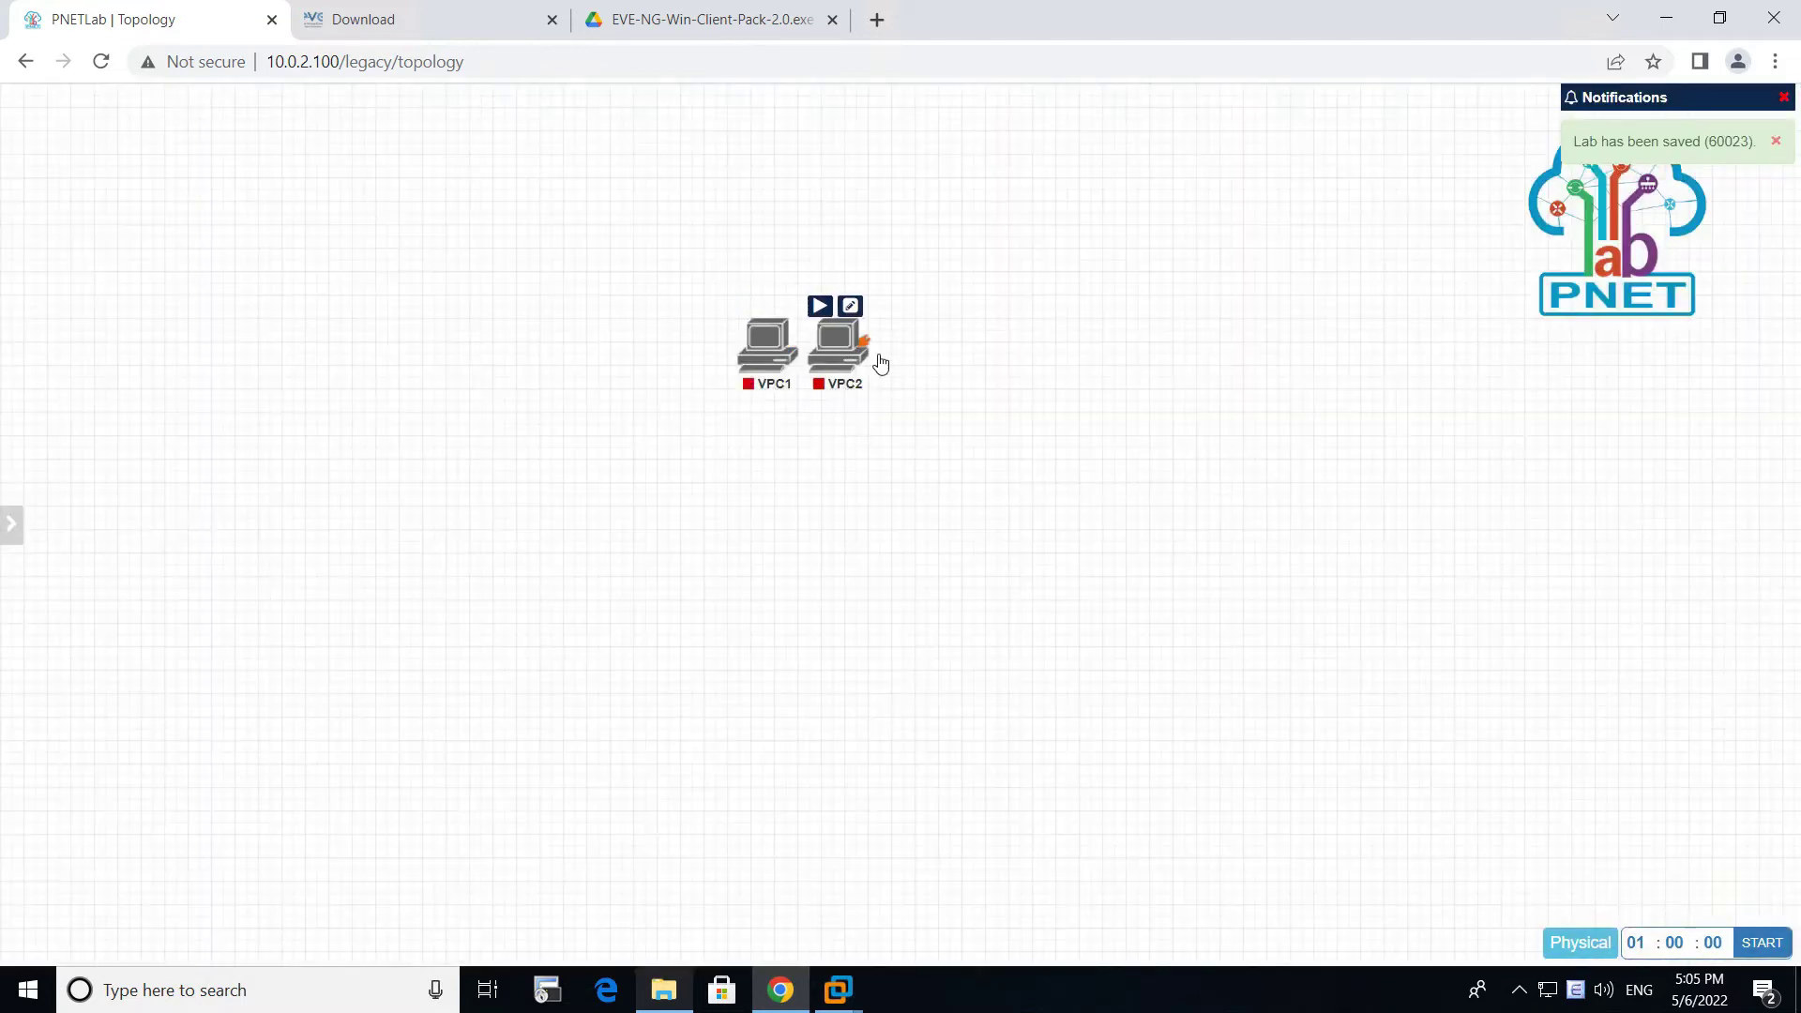
pyautogui.moveTo(879, 363); pyautogui.dragTo(1030, 361)
# Step: Start the VPC1 node and open its console, always using the SSH, Telnet and Rlogin client
pyautogui.rightClick(767, 352)
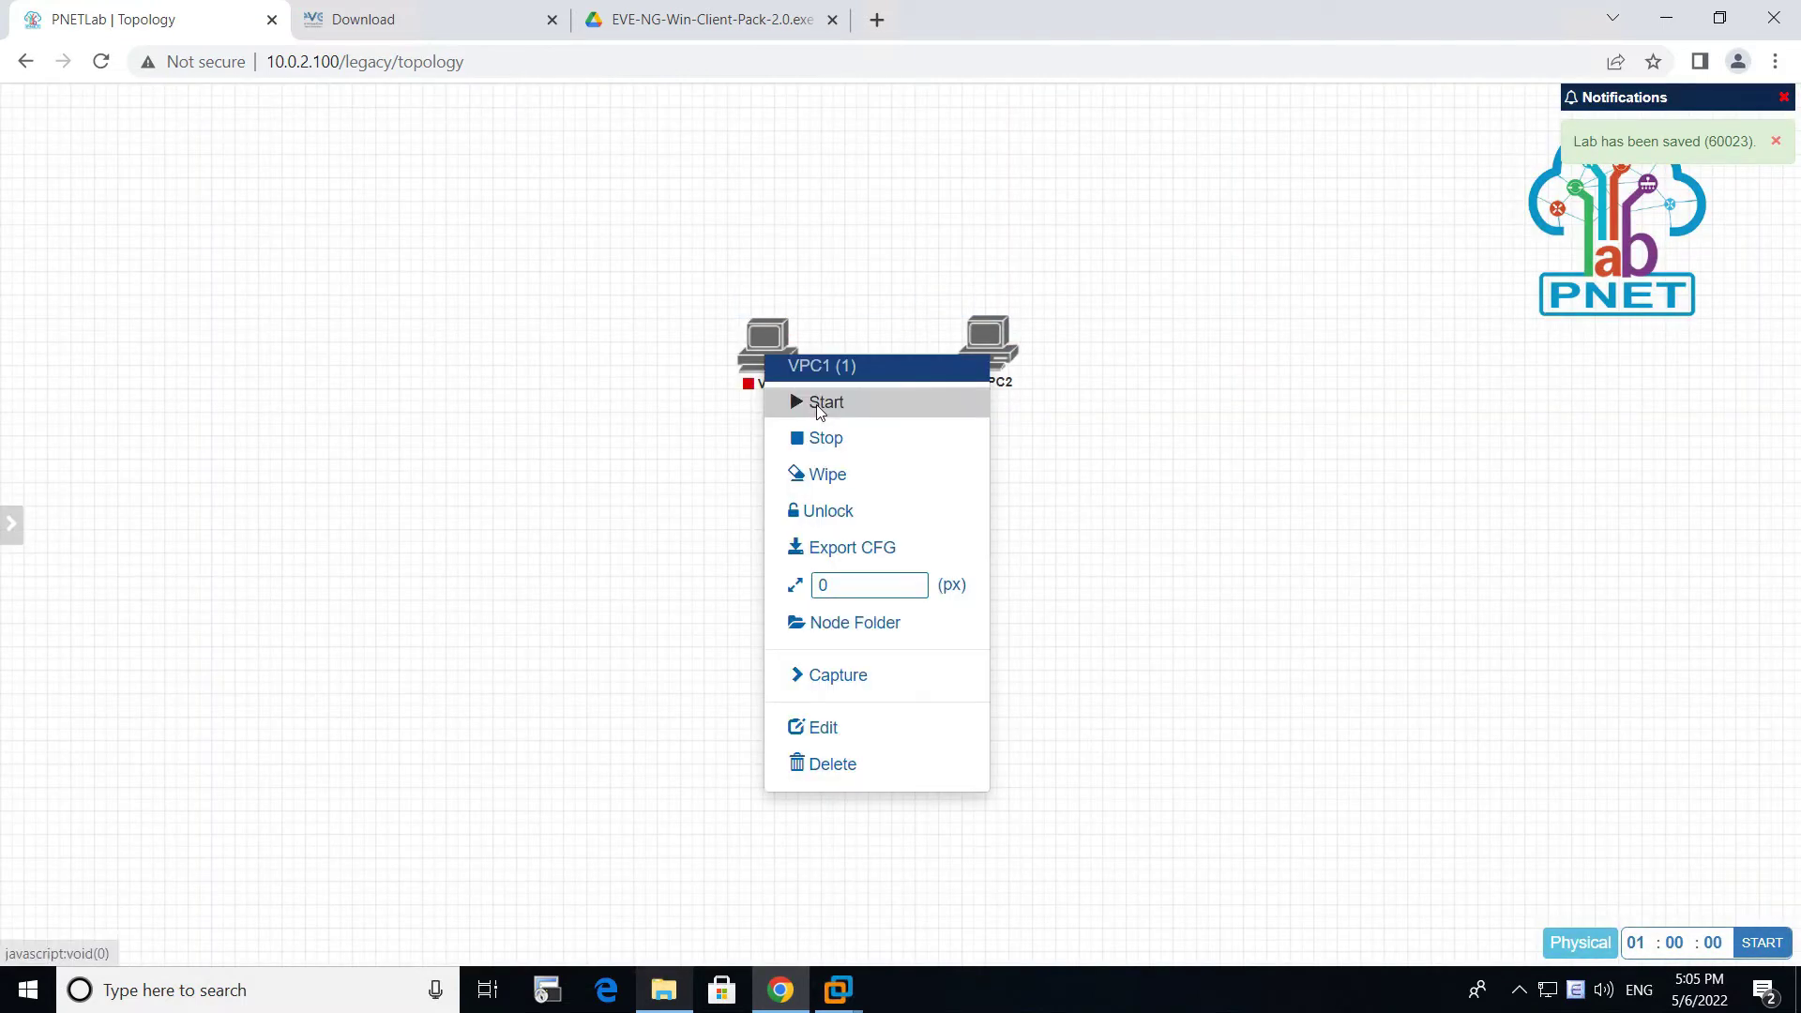
pyautogui.click(816, 402)
pyautogui.click(779, 364)
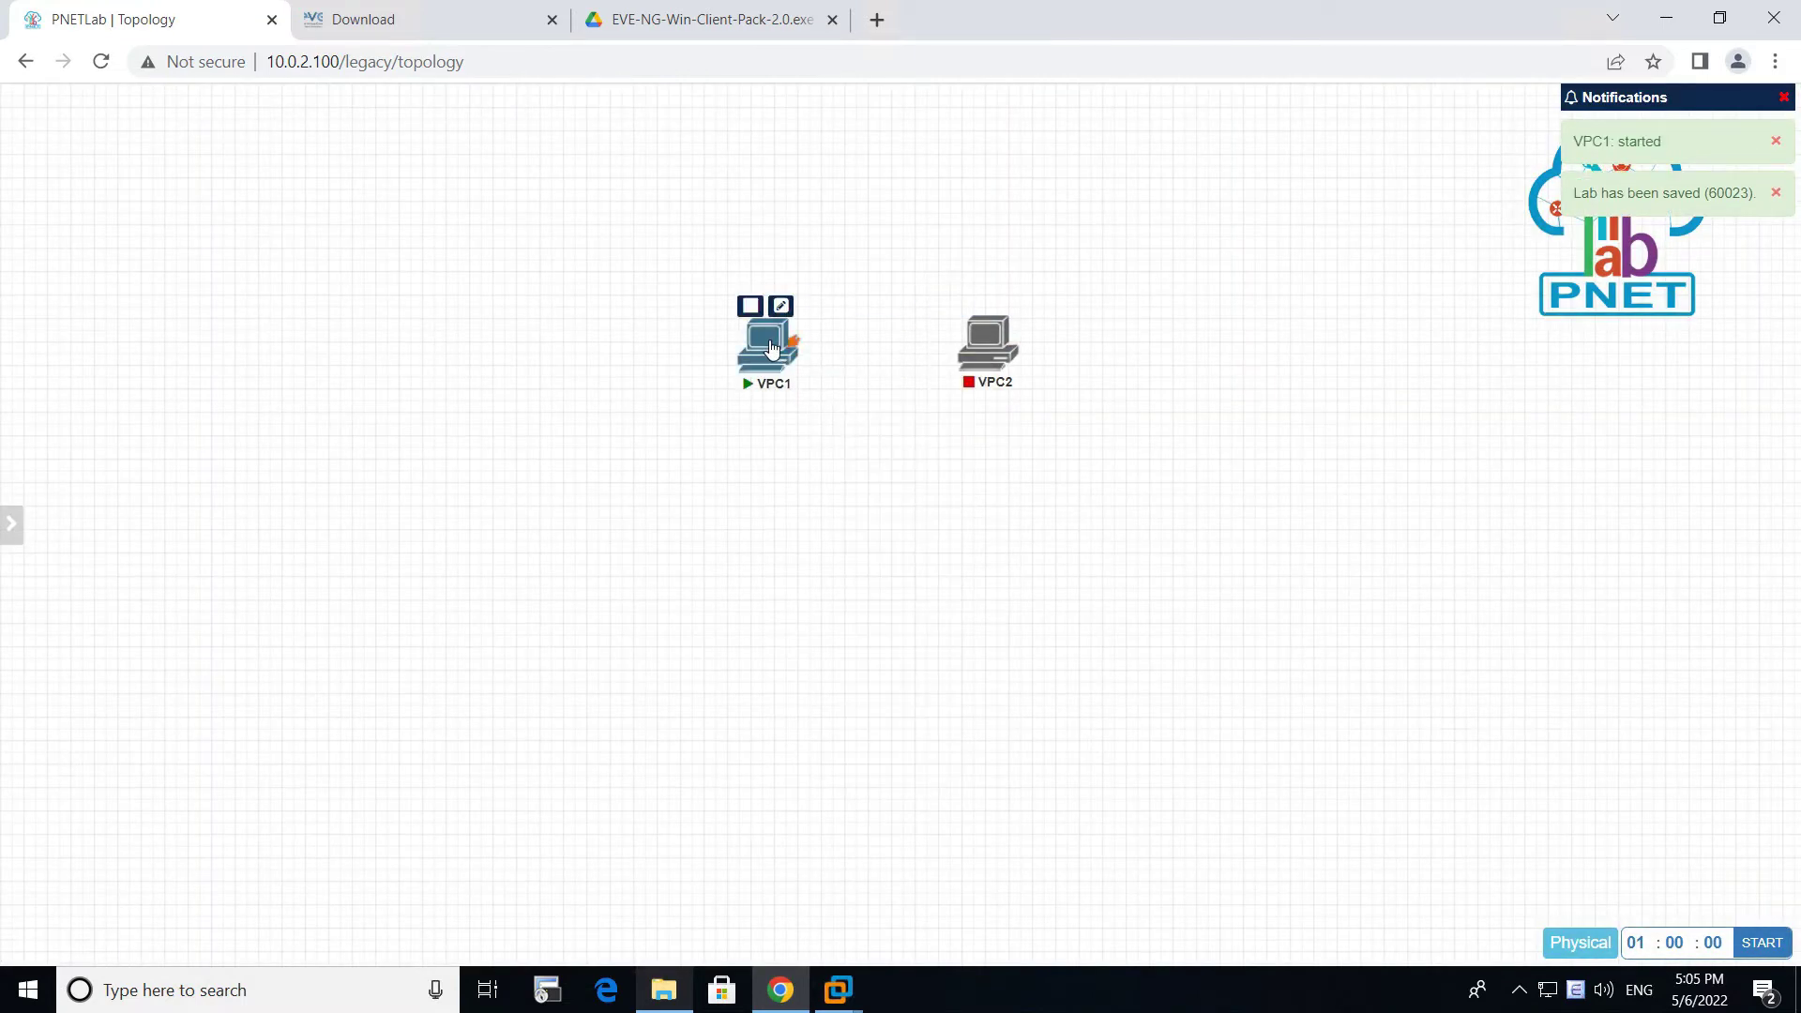
pyautogui.click(978, 225)
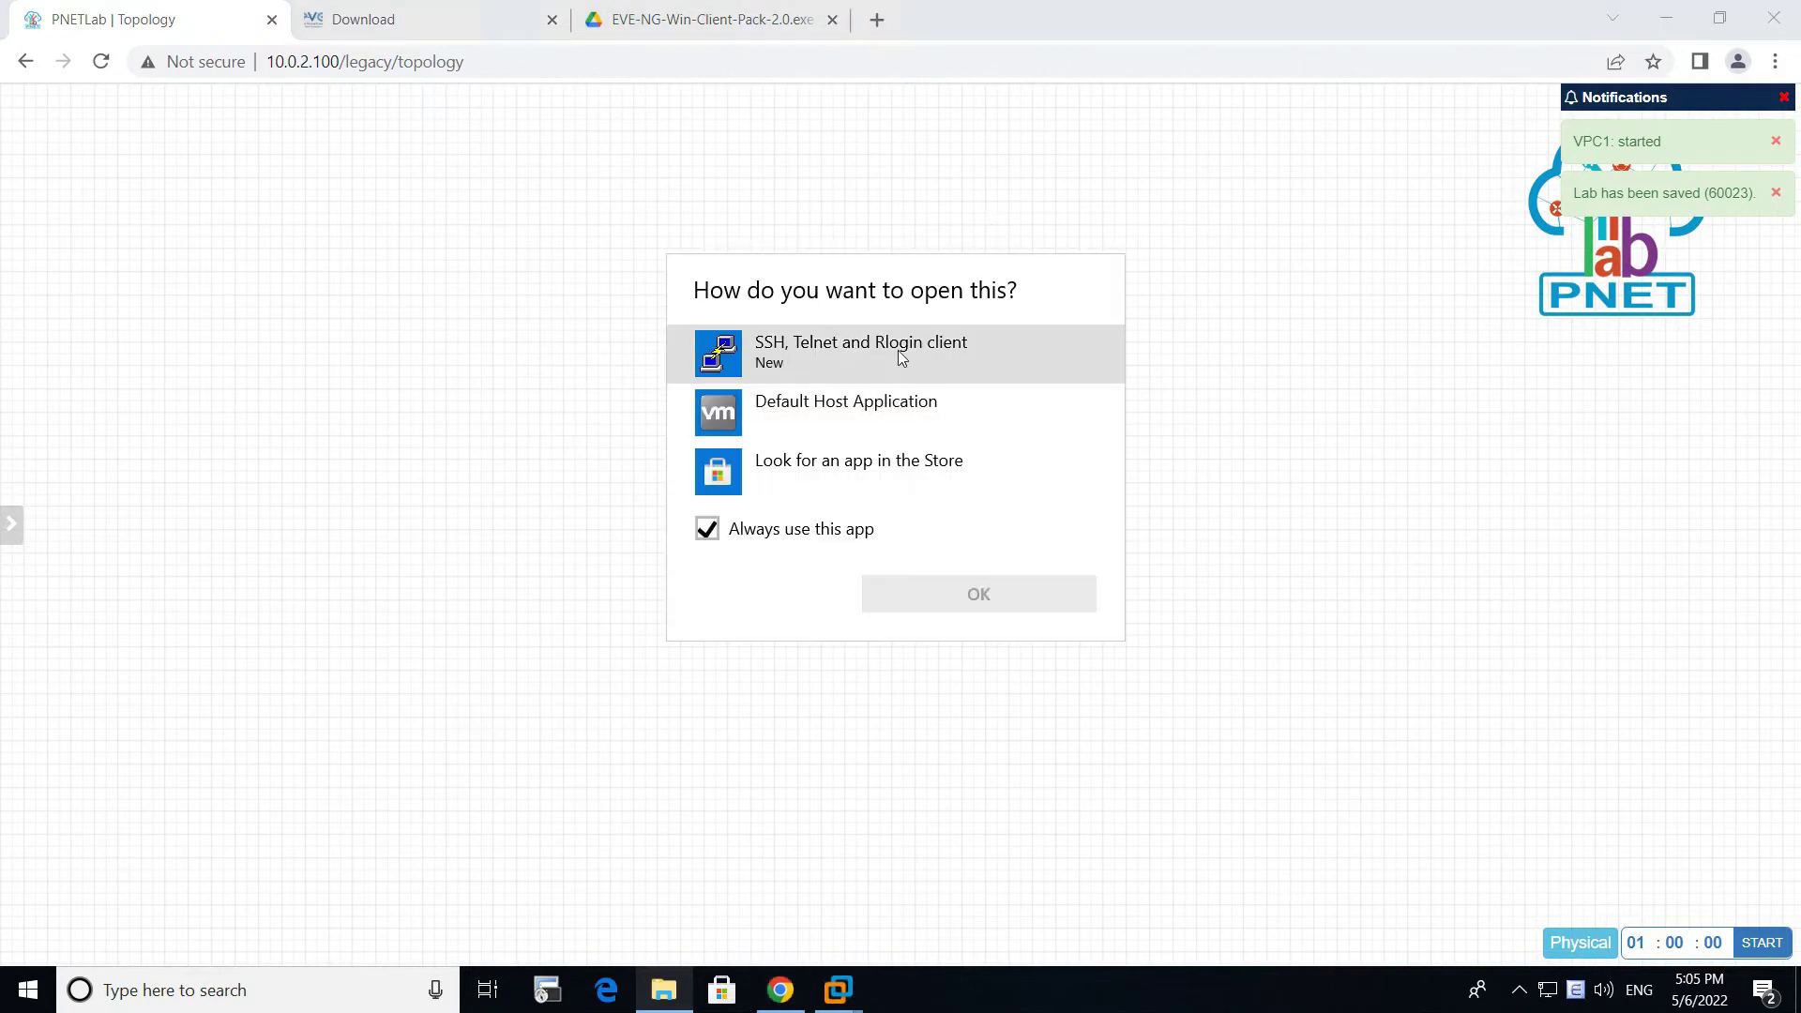
pyautogui.click(790, 349)
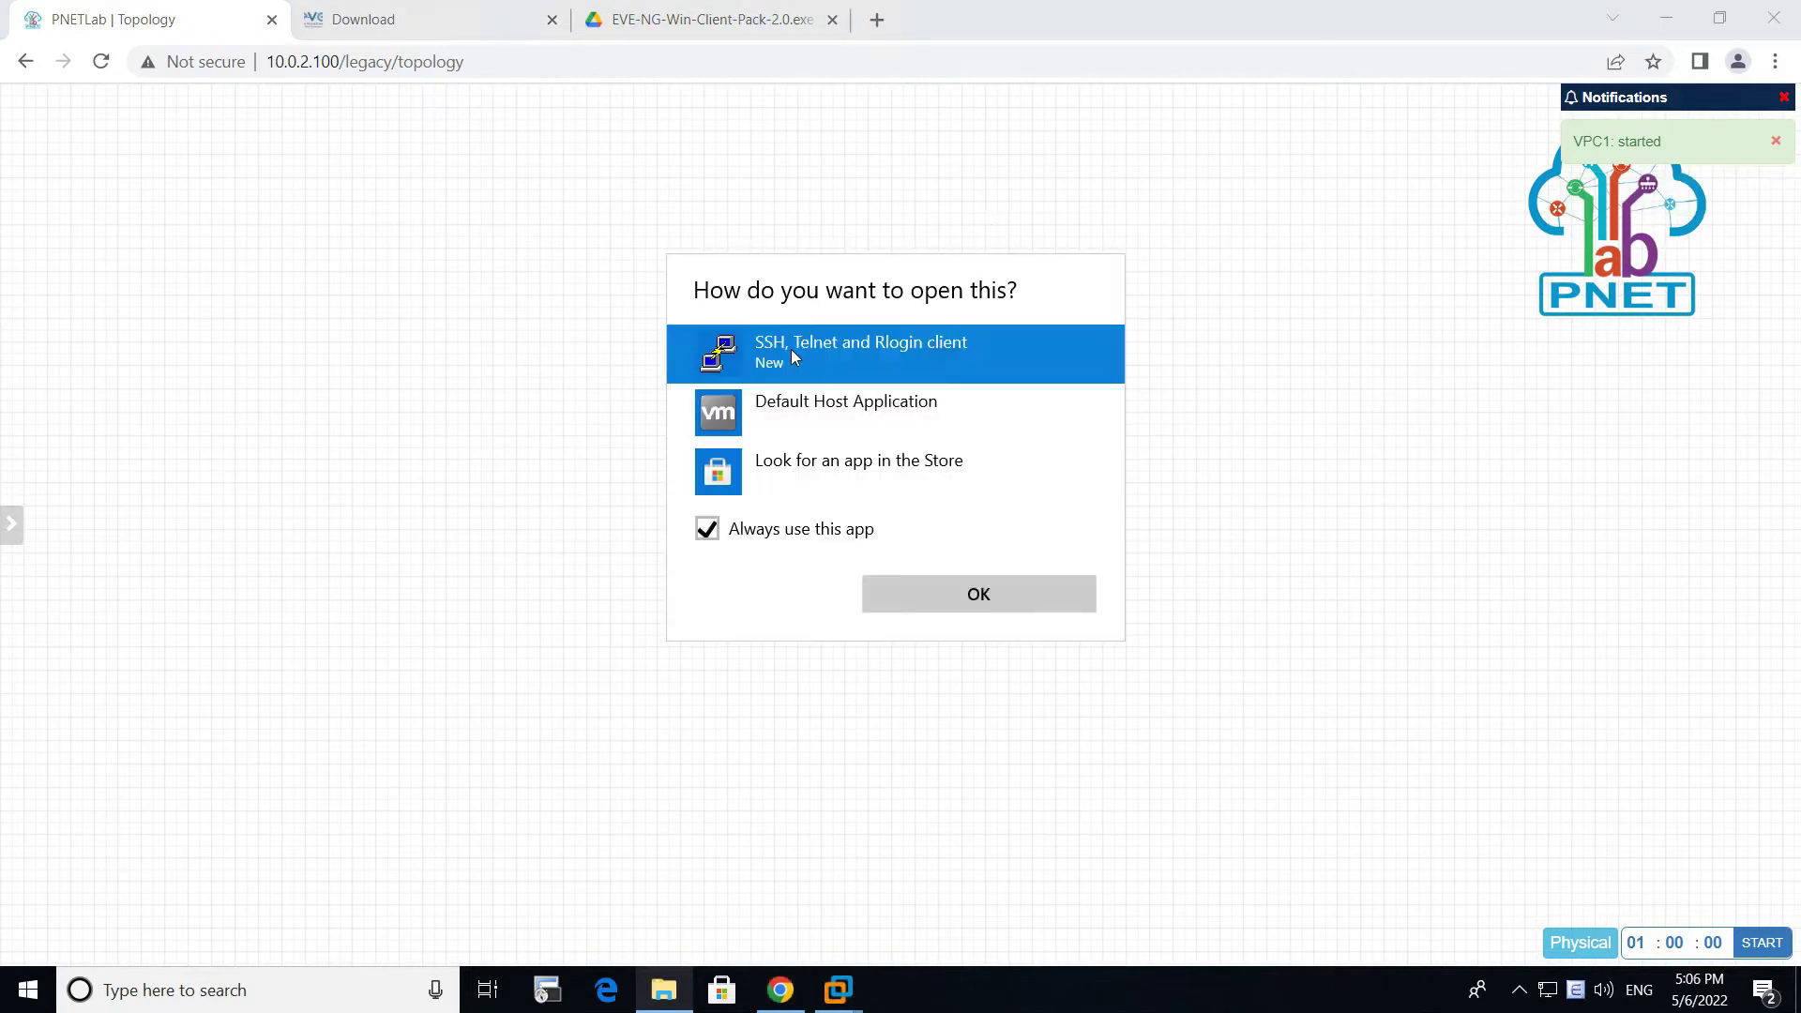
pyautogui.click(943, 603)
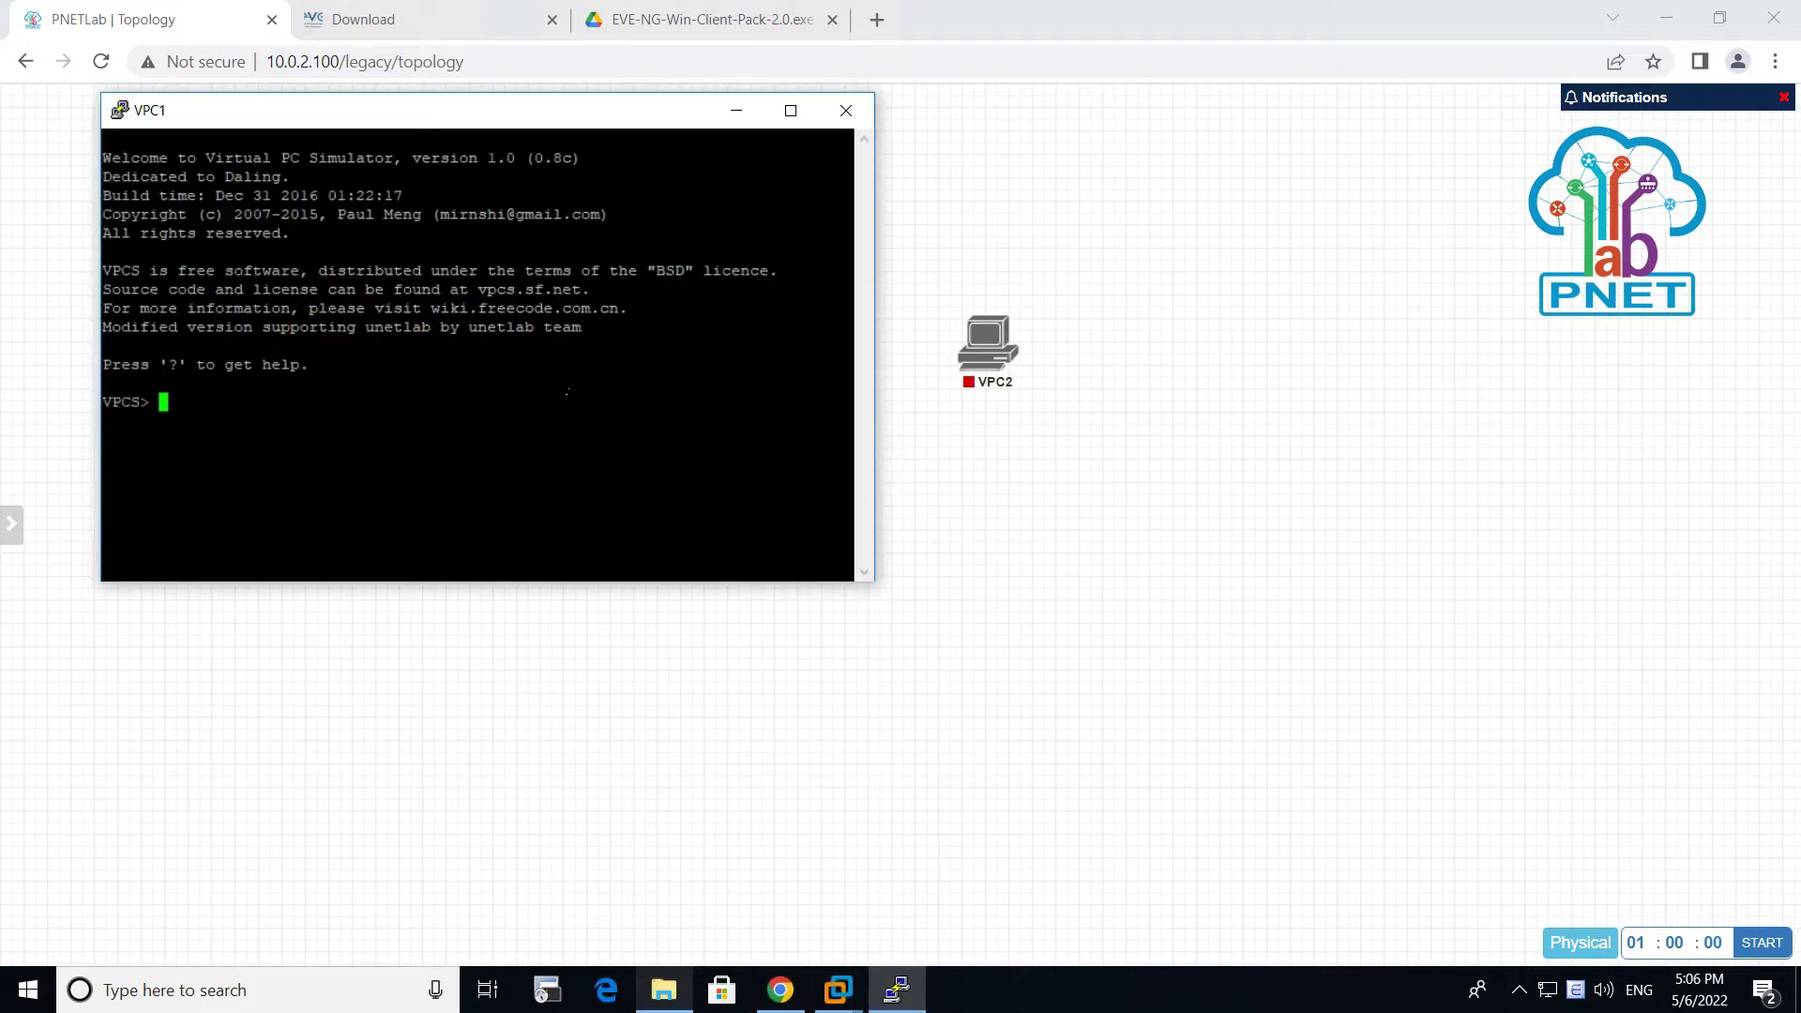
# Step: Run "show ip" in the VPC1 console, then close the console session
pyautogui.press('Return')
pyautogui.press('Return')
pyautogui.write('show ip')
pyautogui.press('Return')
pyautogui.press('Return')
pyautogui.press('Return')
pyautogui.press('Return')
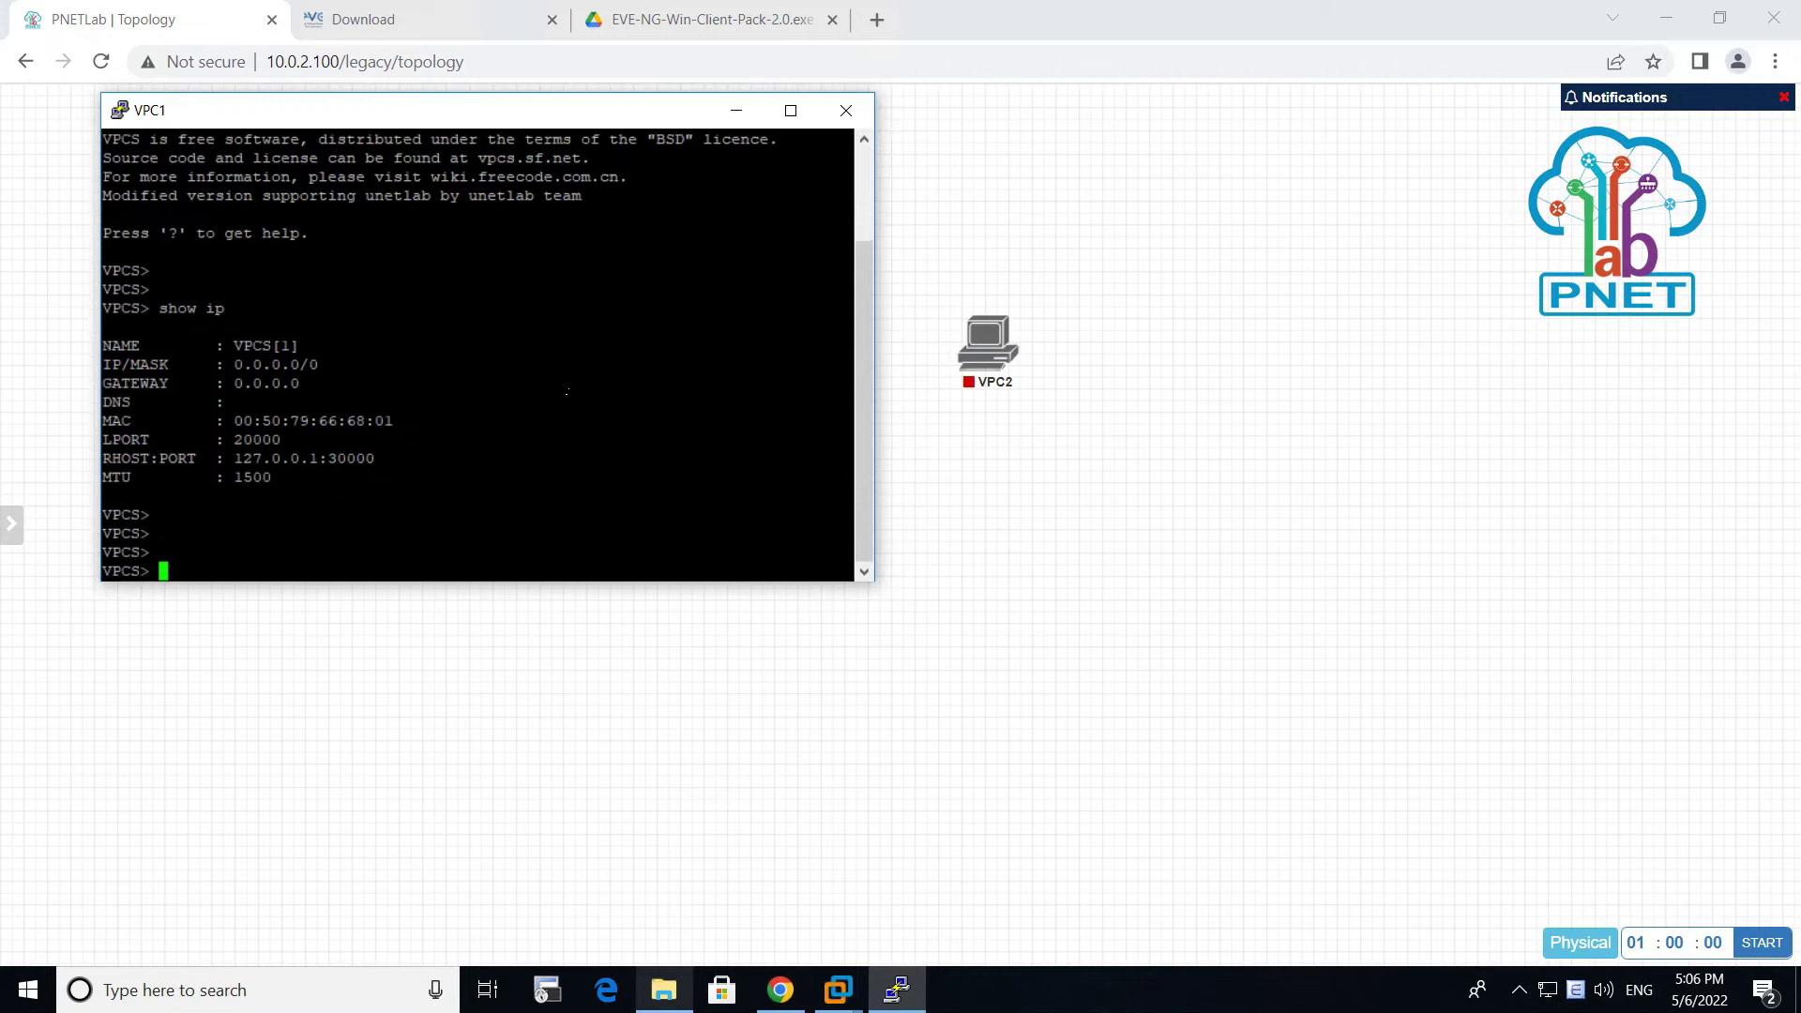
pyautogui.click(845, 110)
pyautogui.click(939, 577)
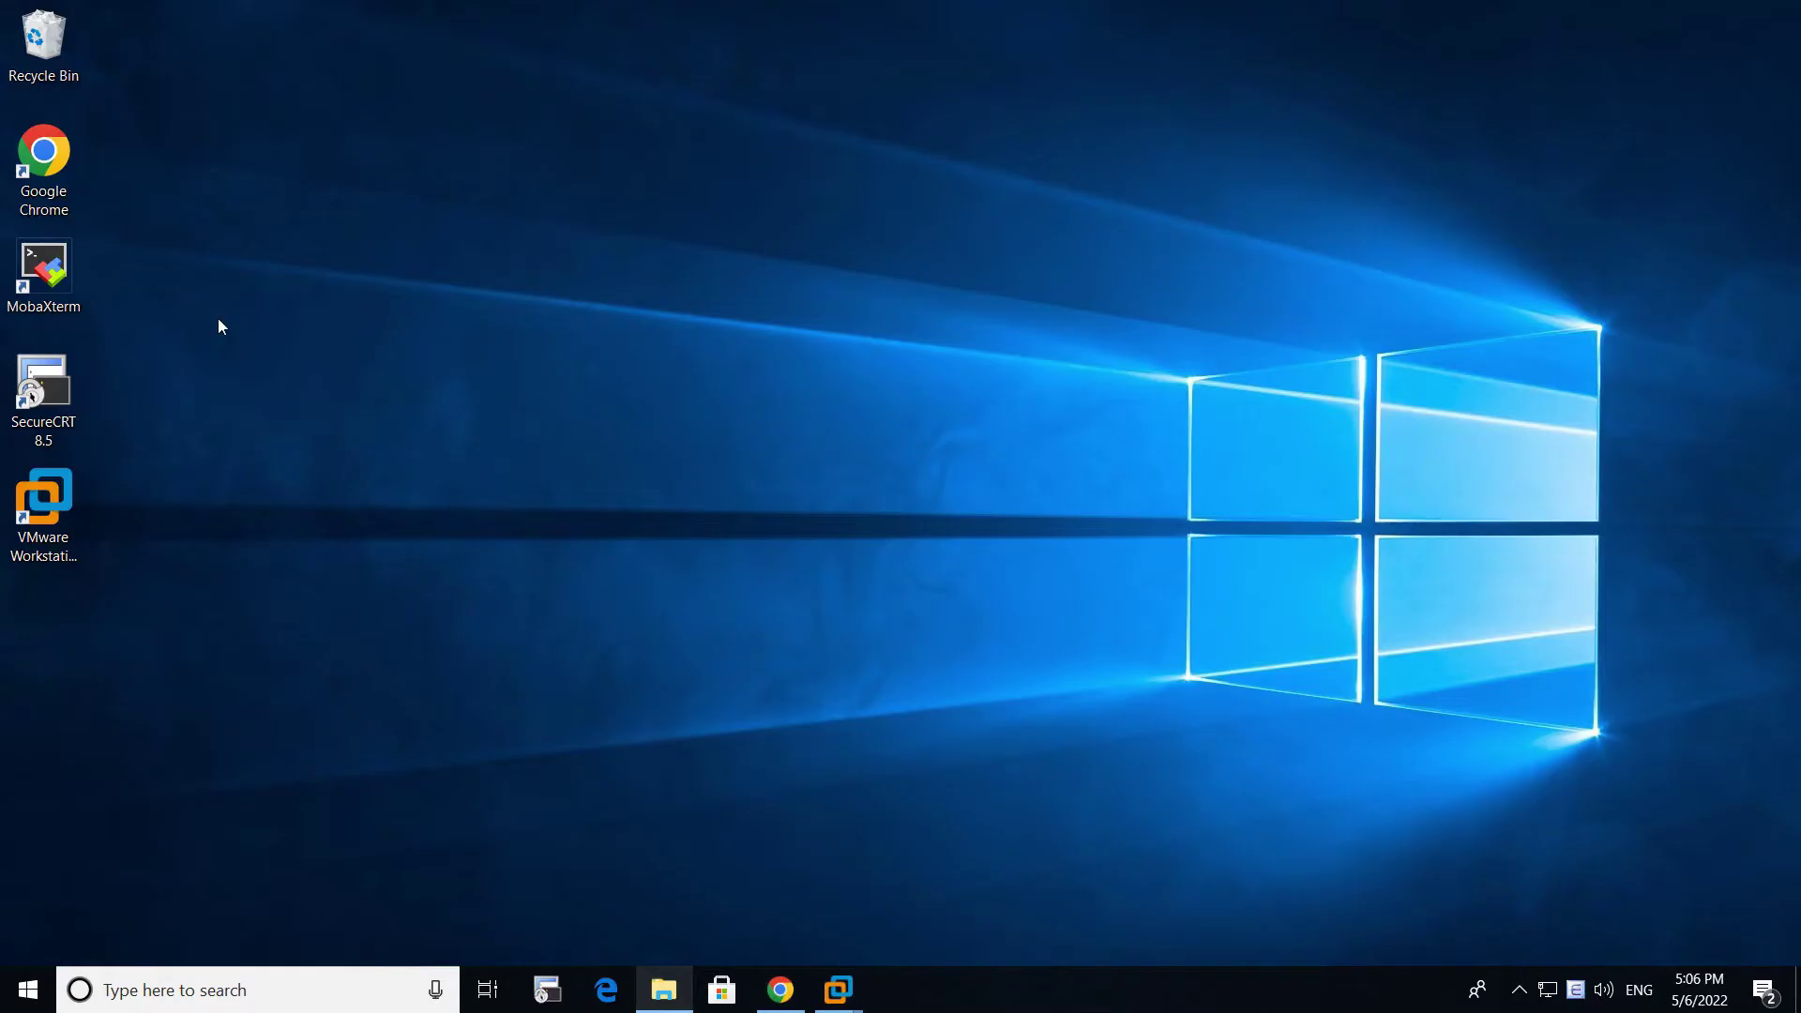
# Step: Open the PnetLab folder and review the start_mobaxterm, win10_64bit_MobaXterm and win10_64bit_sCRT files
pyautogui.click(44, 277)
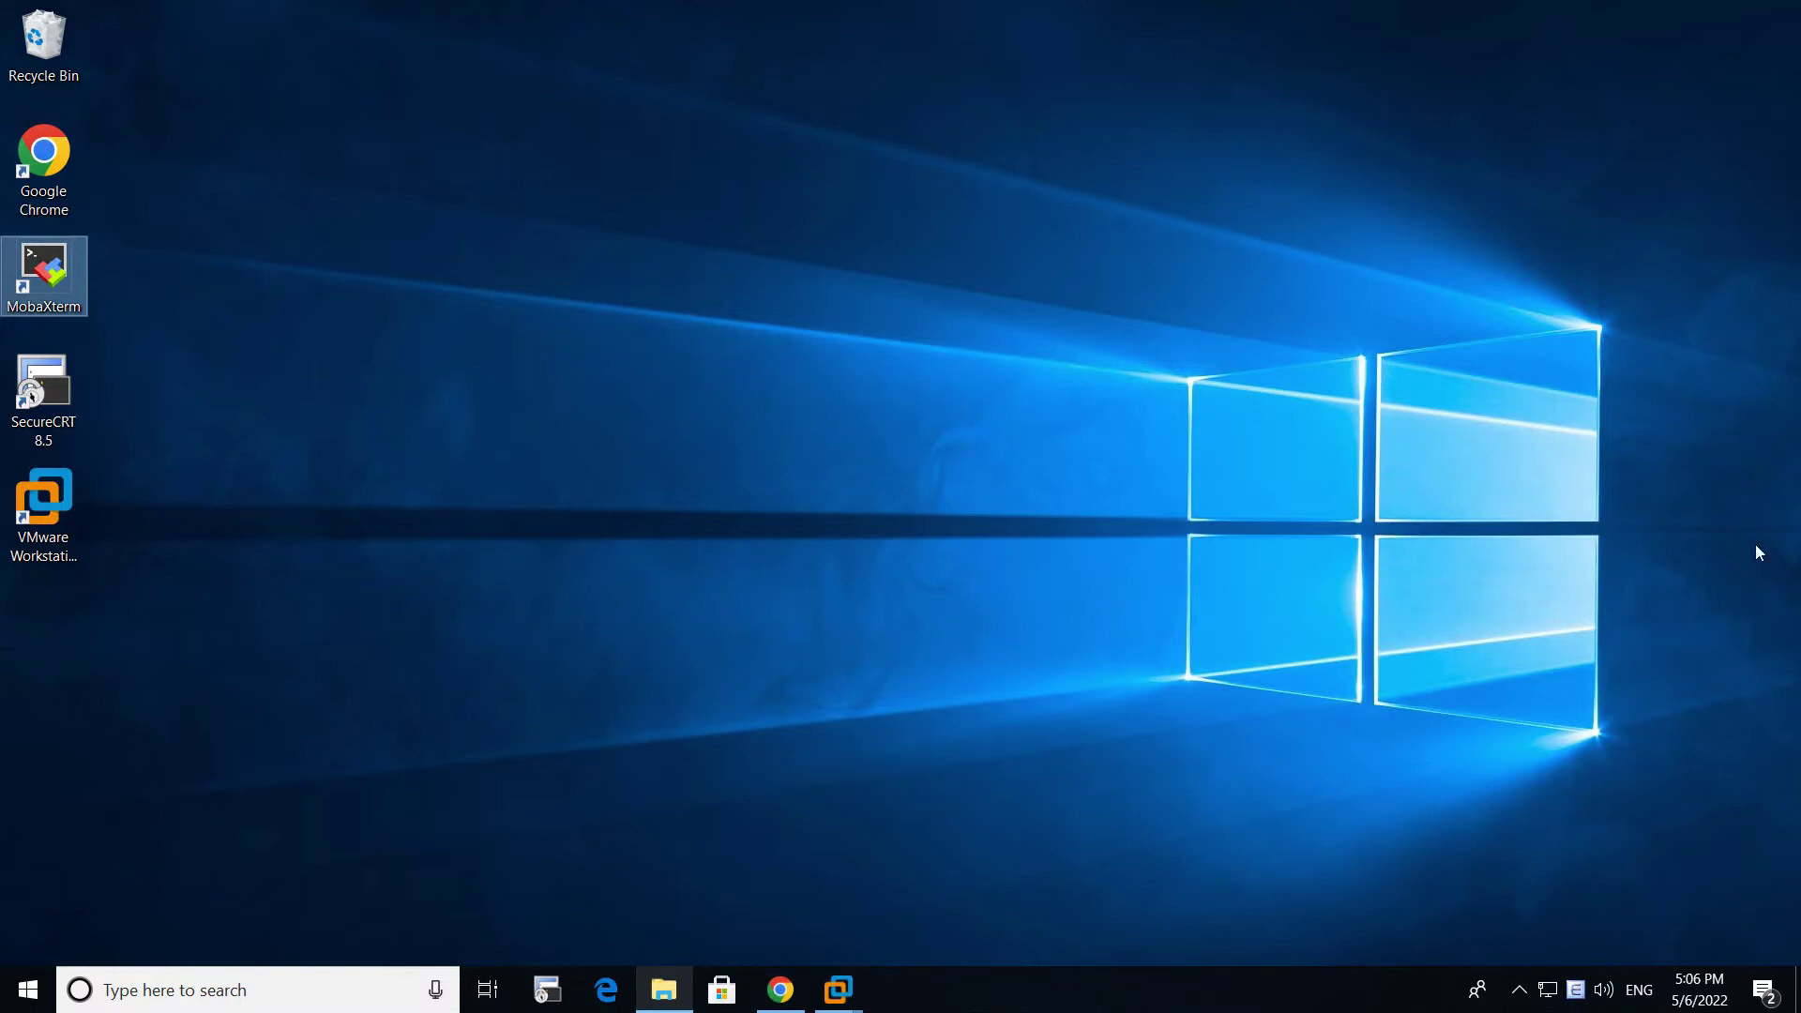
pyautogui.click(503, 606)
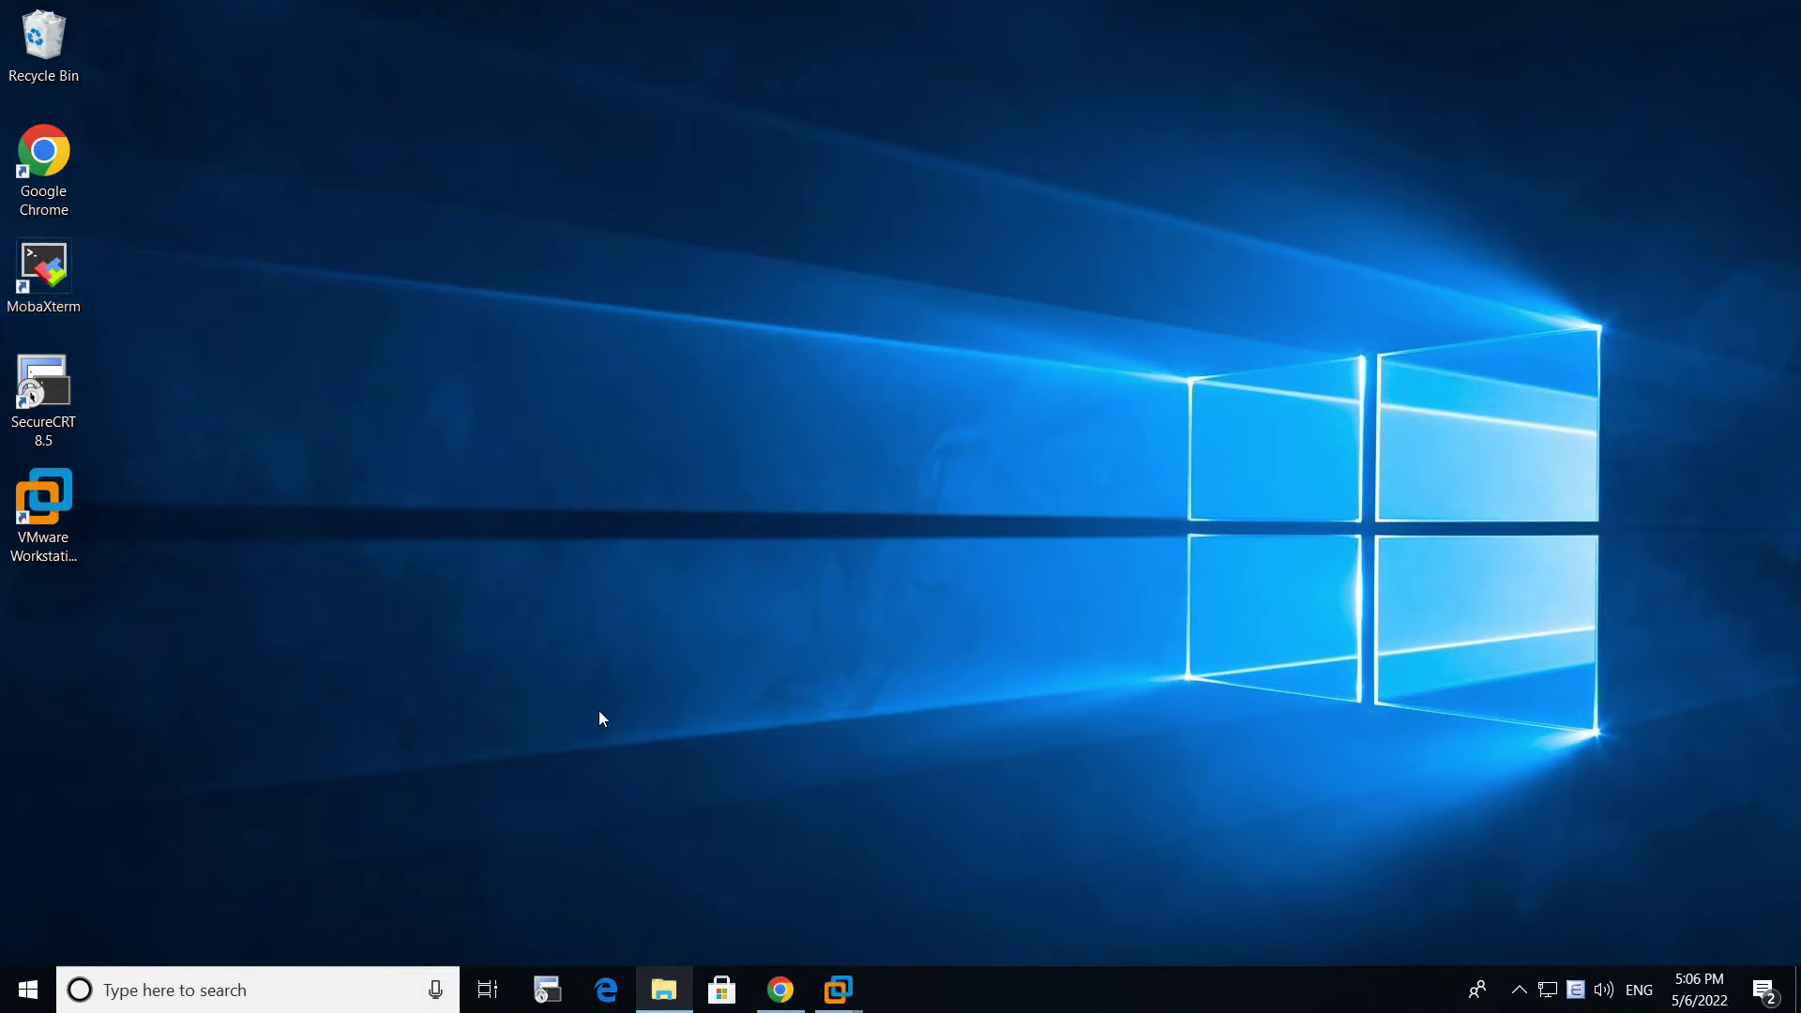
pyautogui.click(663, 990)
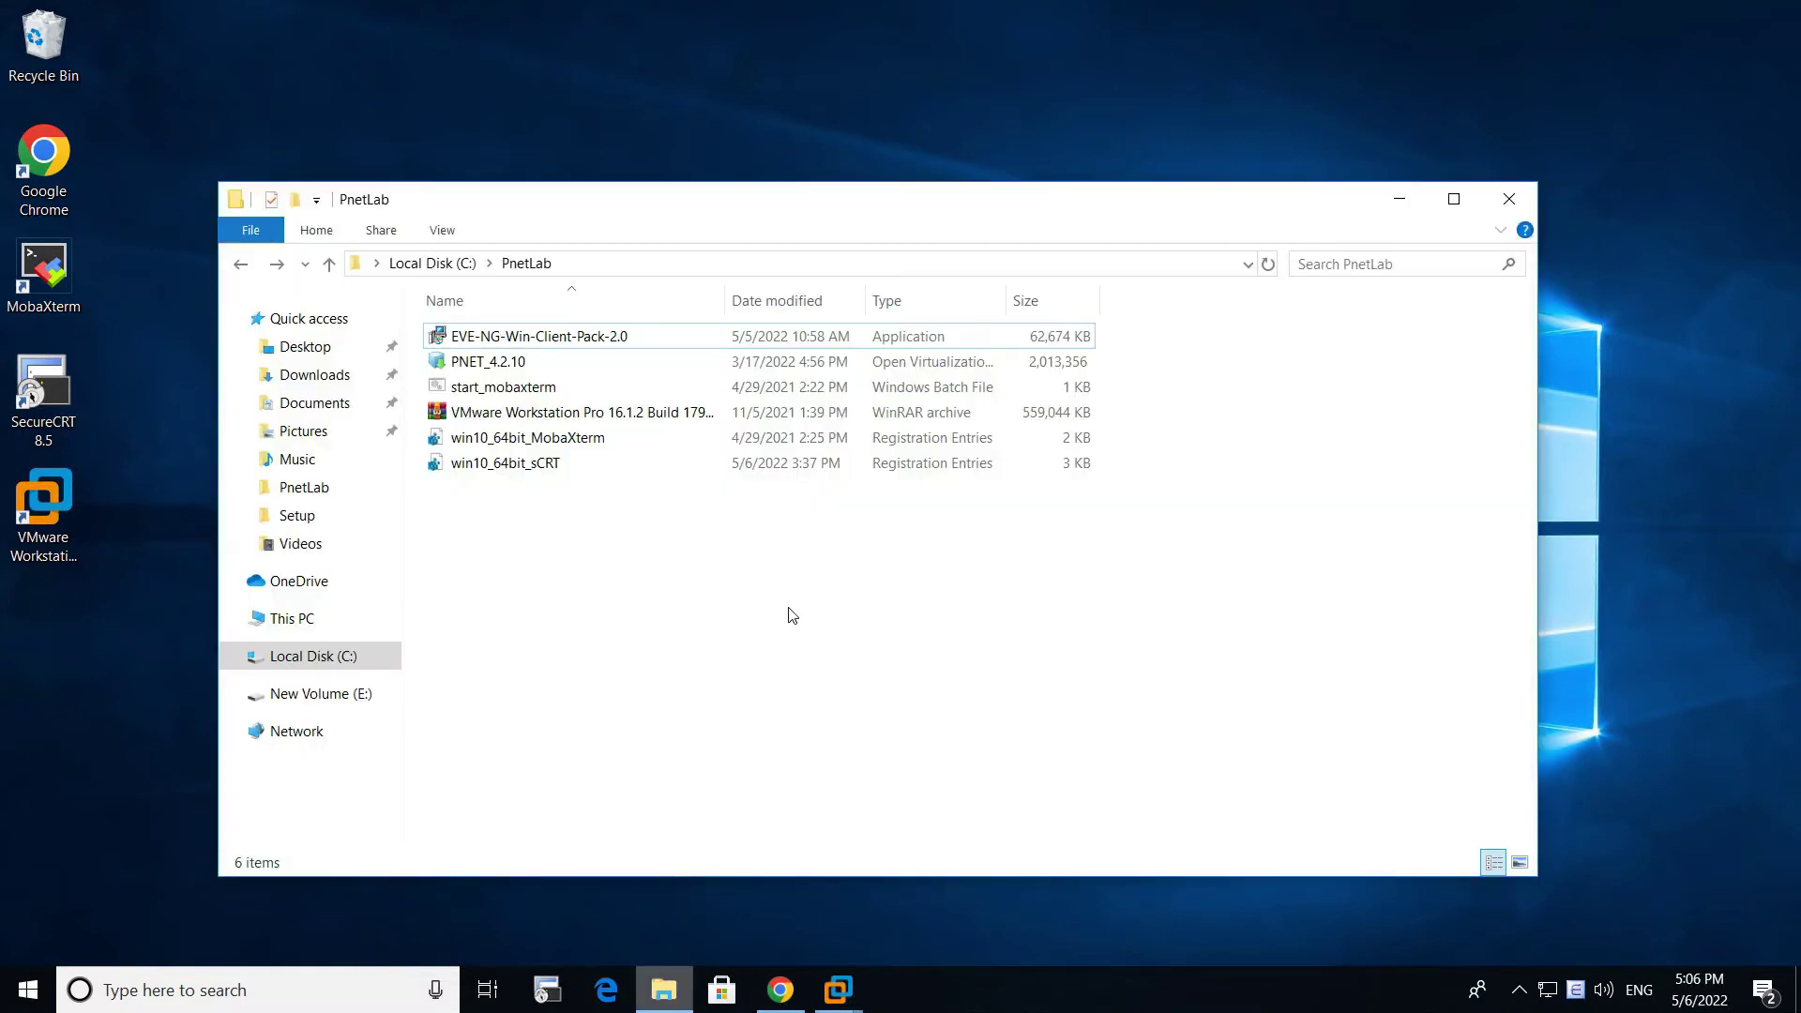
pyautogui.moveTo(603, 552); pyautogui.dragTo(507, 427)
pyautogui.keyDown('ctrl'); pyautogui.click(511, 388); pyautogui.keyUp('ctrl')
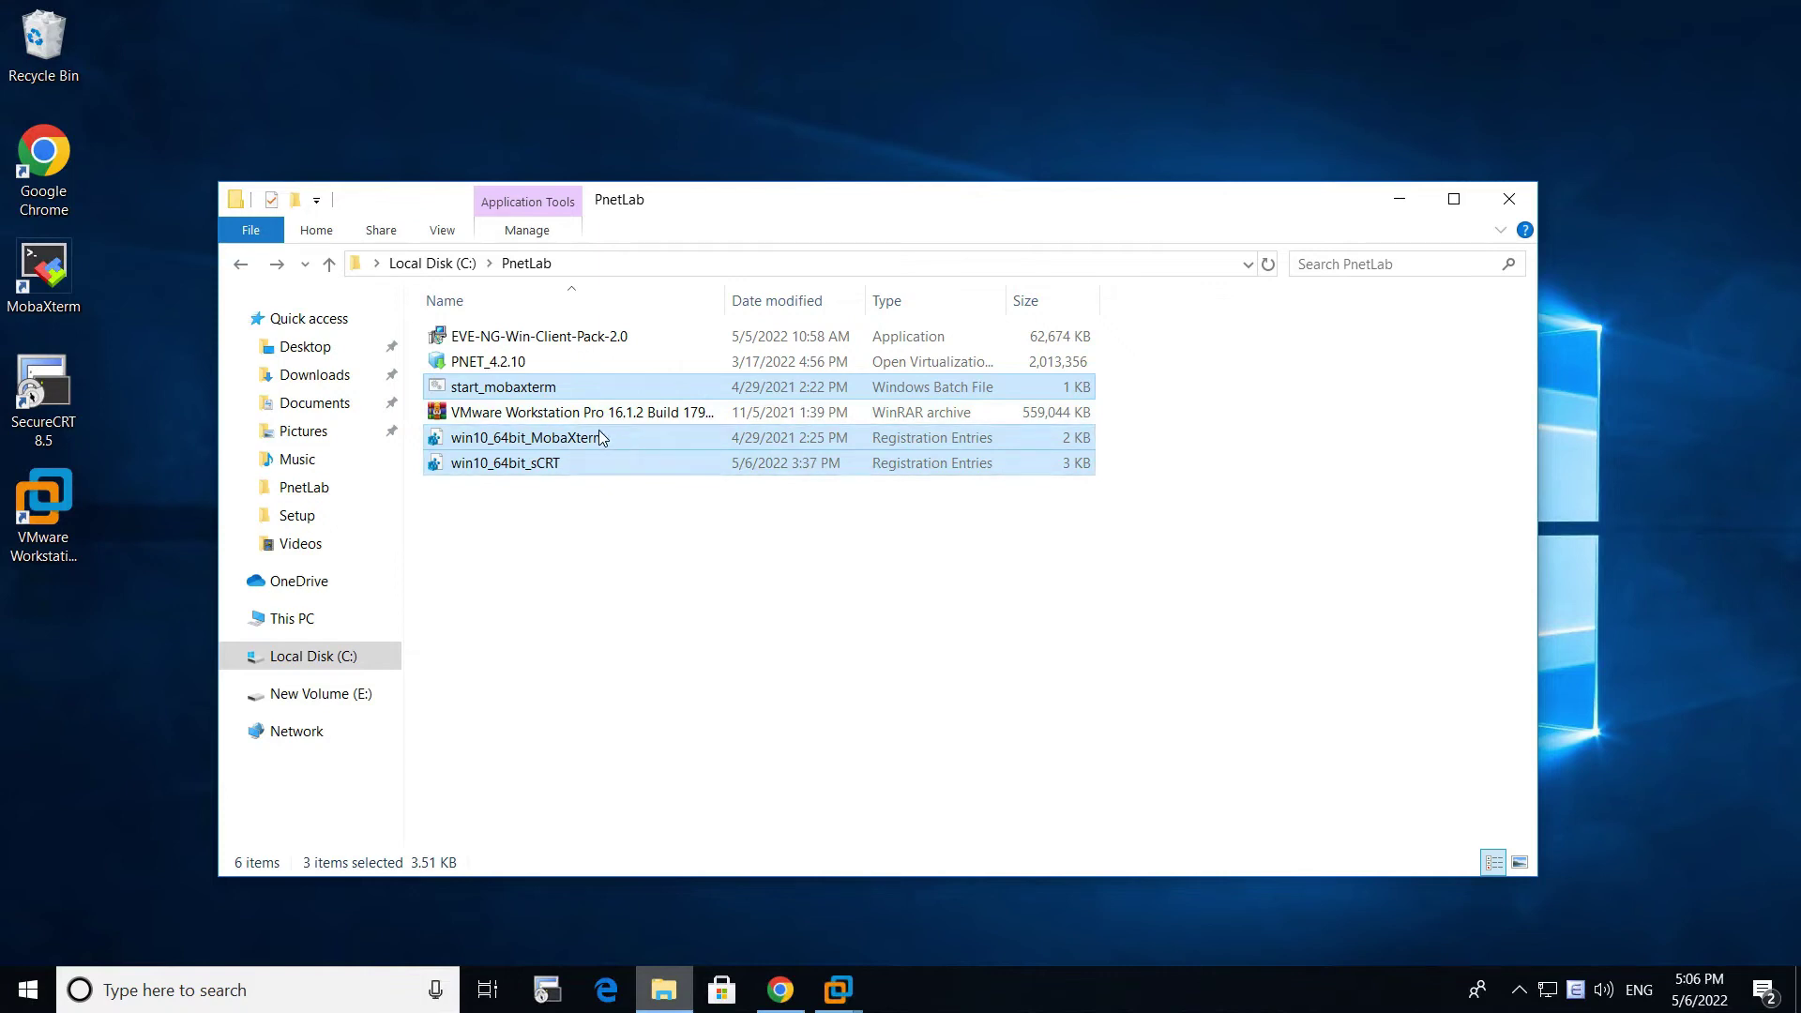
pyautogui.click(610, 598)
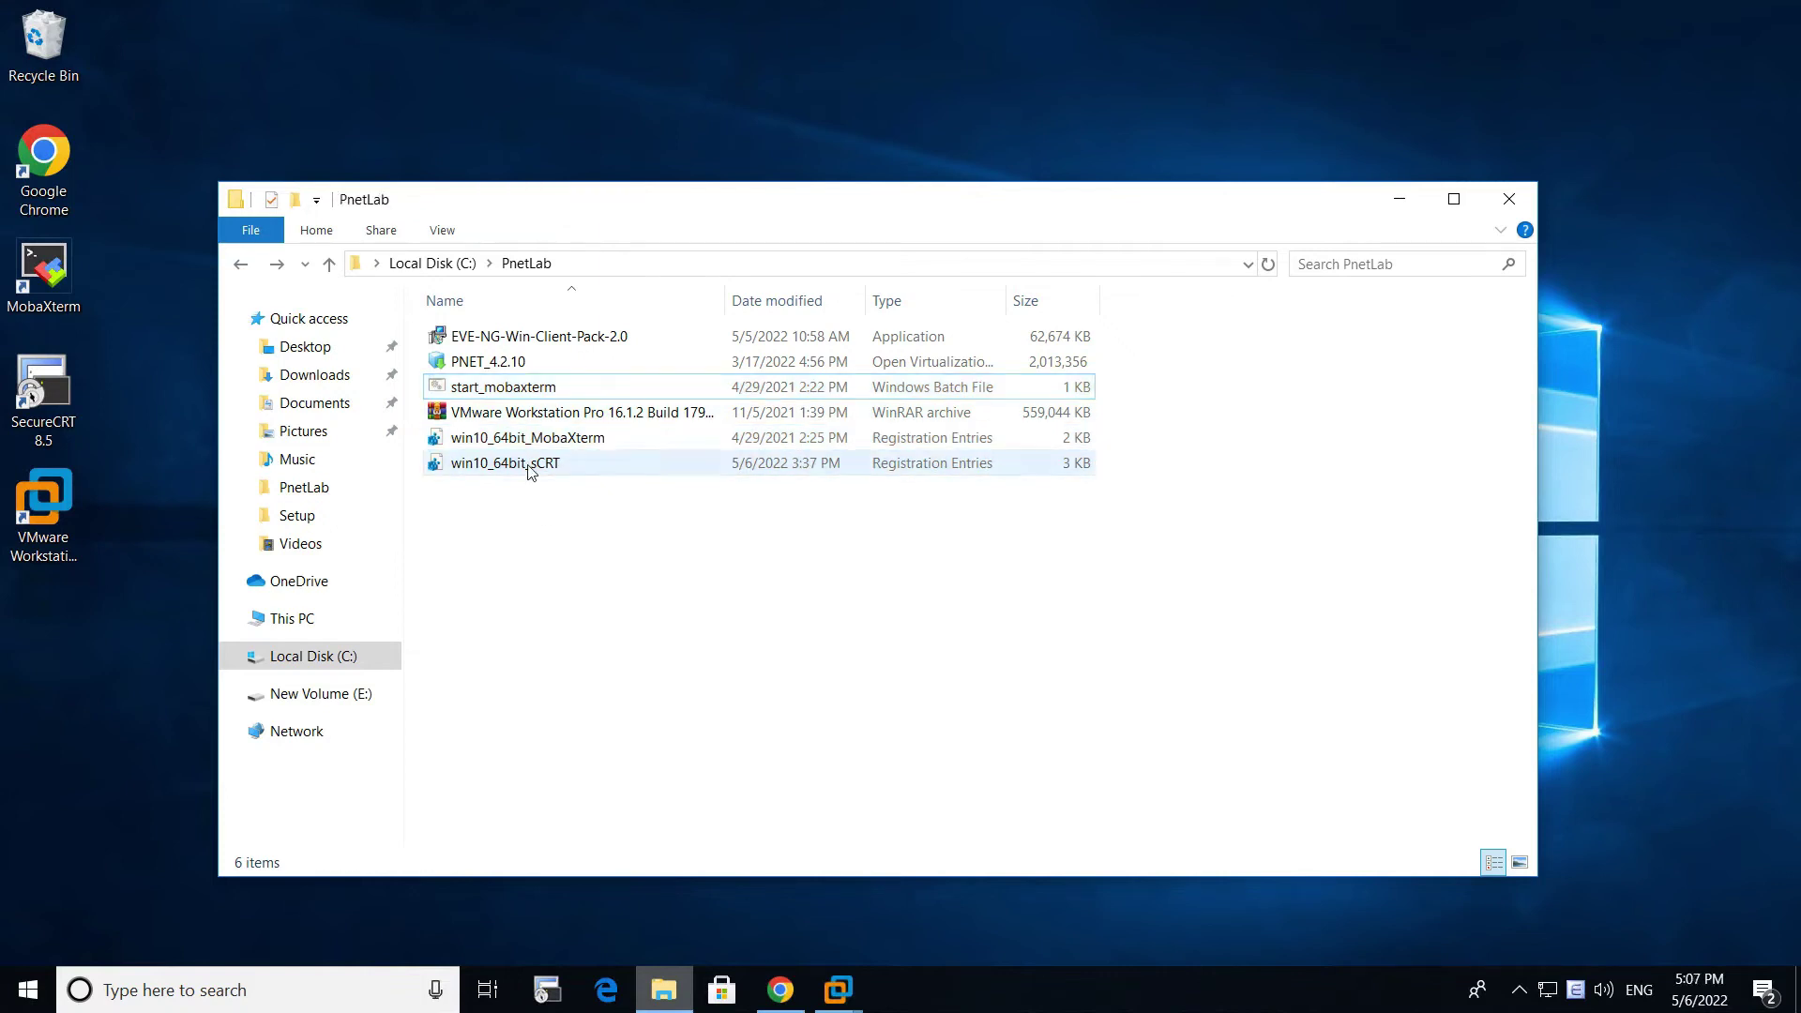
# Step: Copy win10_64bit_sCRT from the PnetLab folder into C:\Program Files\EVE-NG, replacing the existing file
pyautogui.click(584, 466)
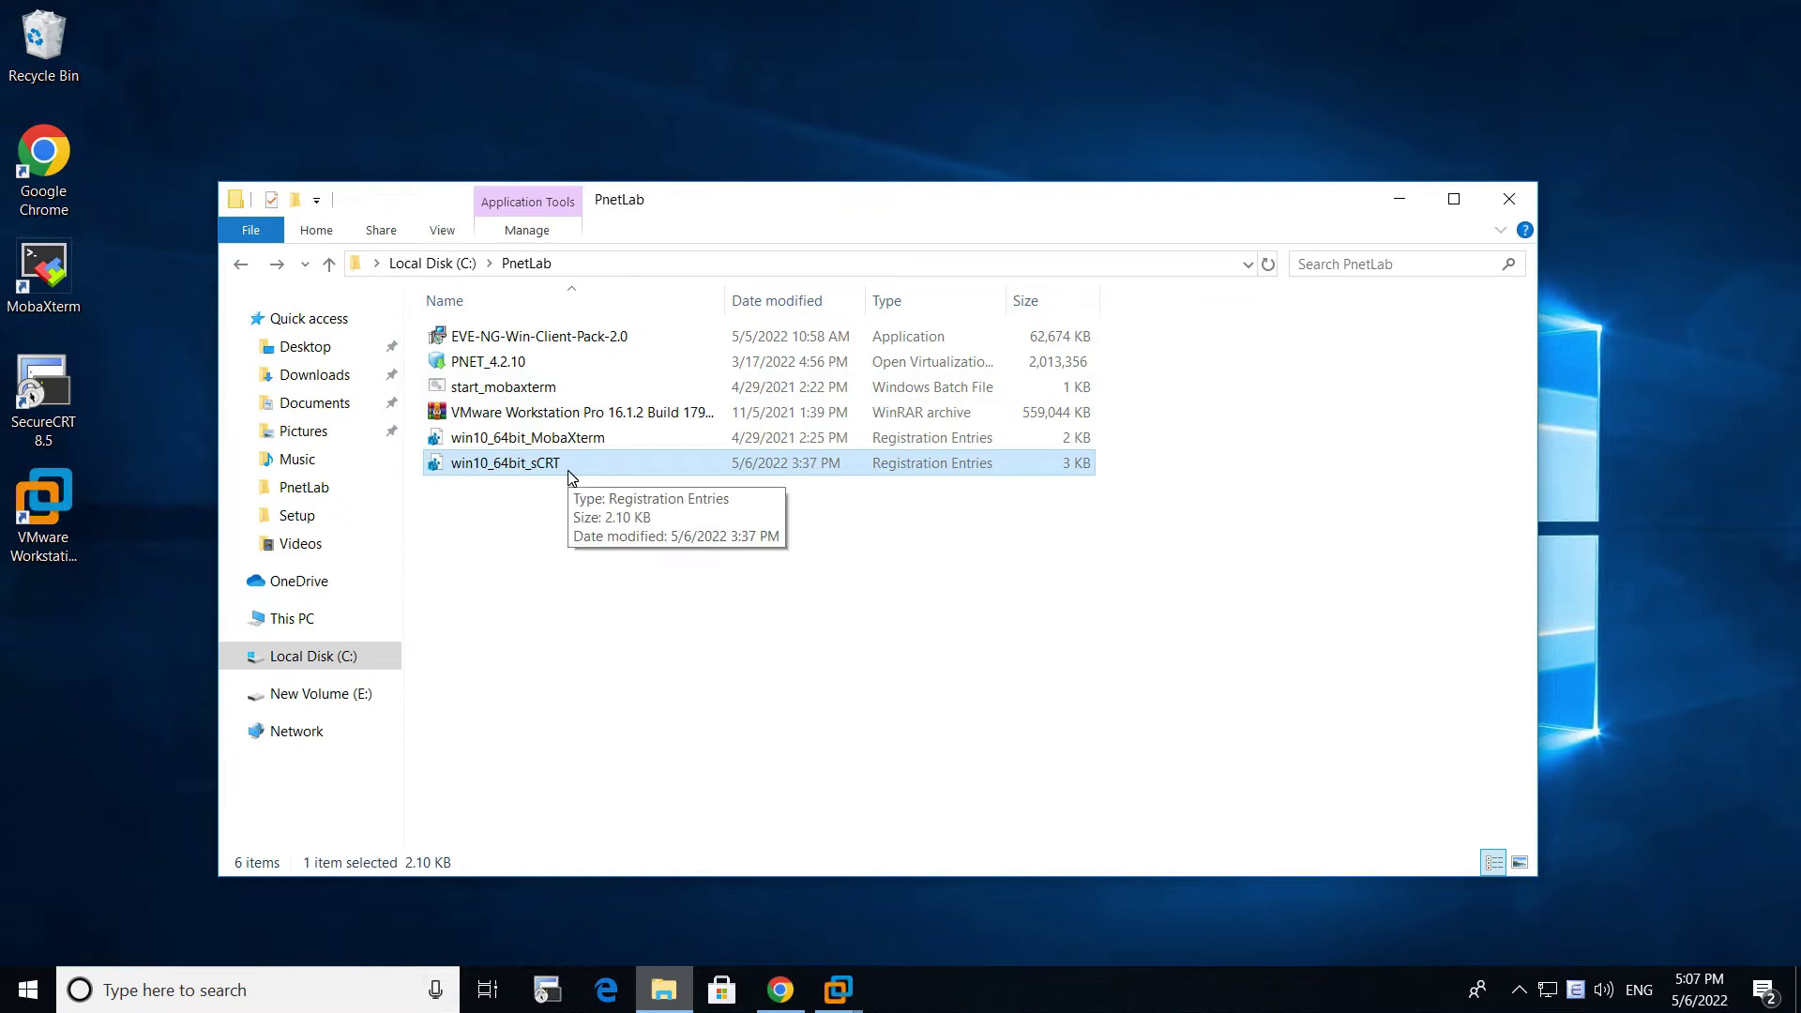
pyautogui.rightClick(532, 465)
pyautogui.click(609, 826)
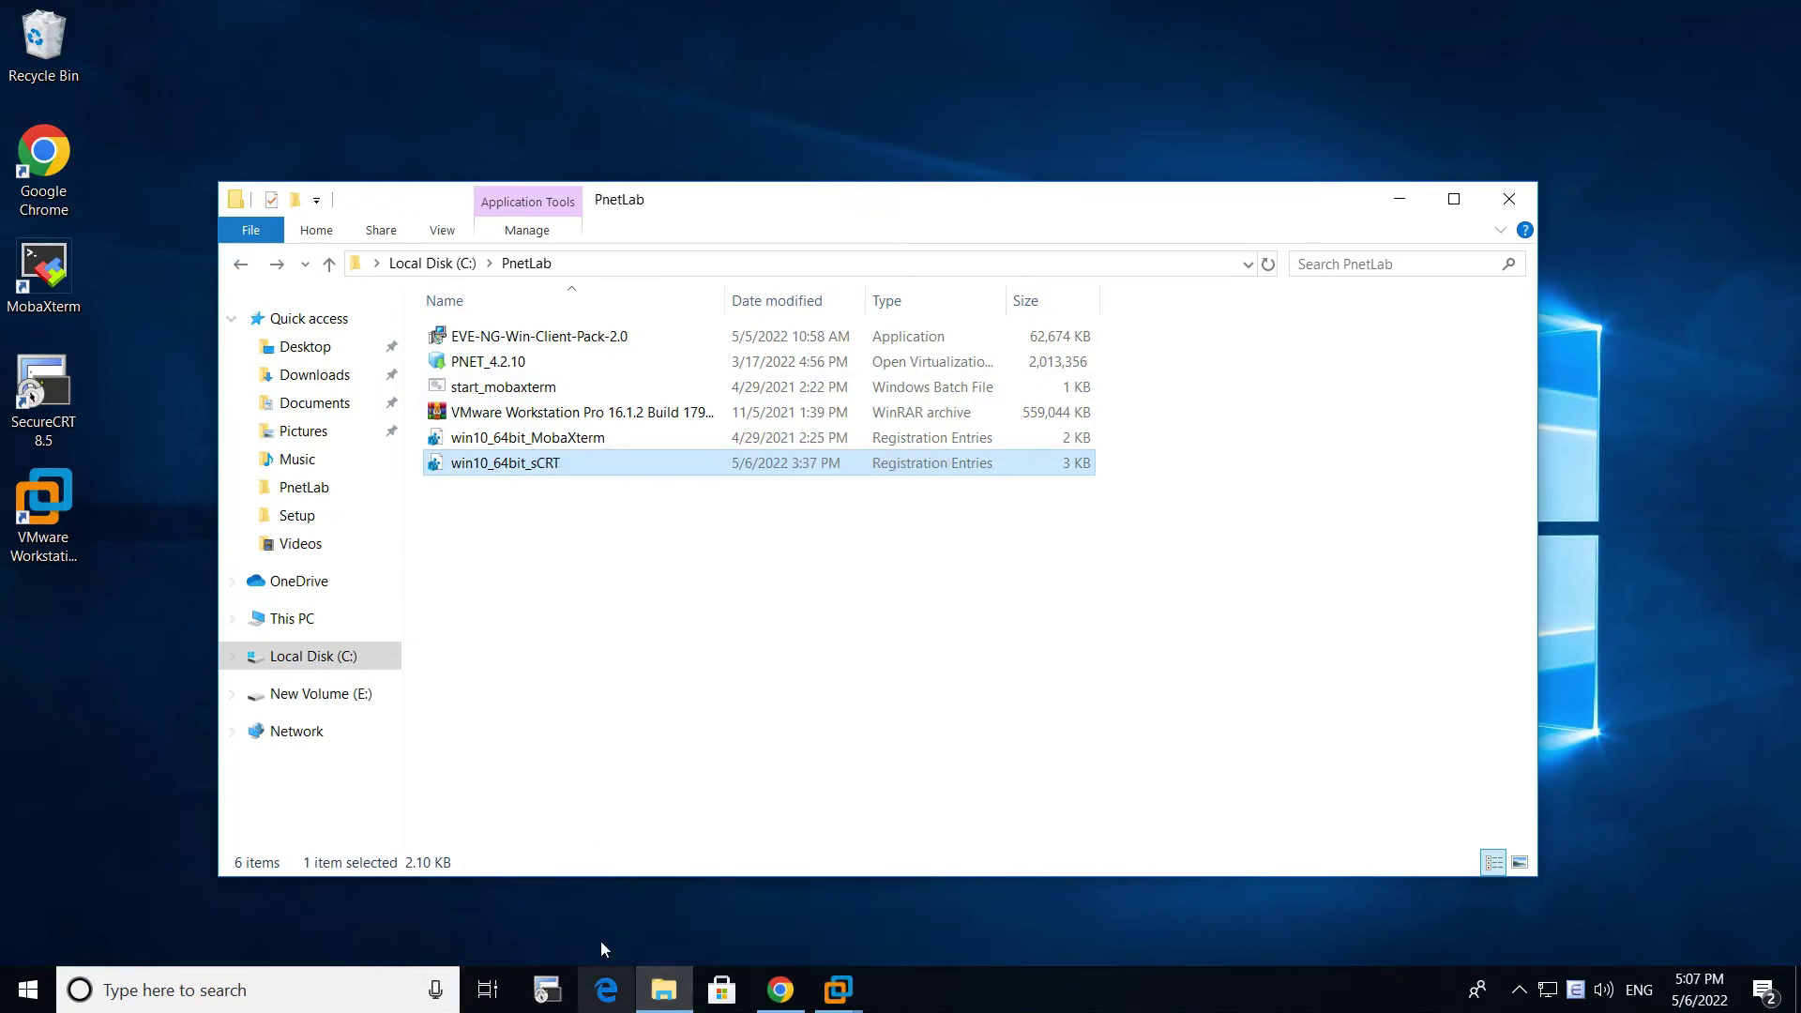
pyautogui.press('super+e')
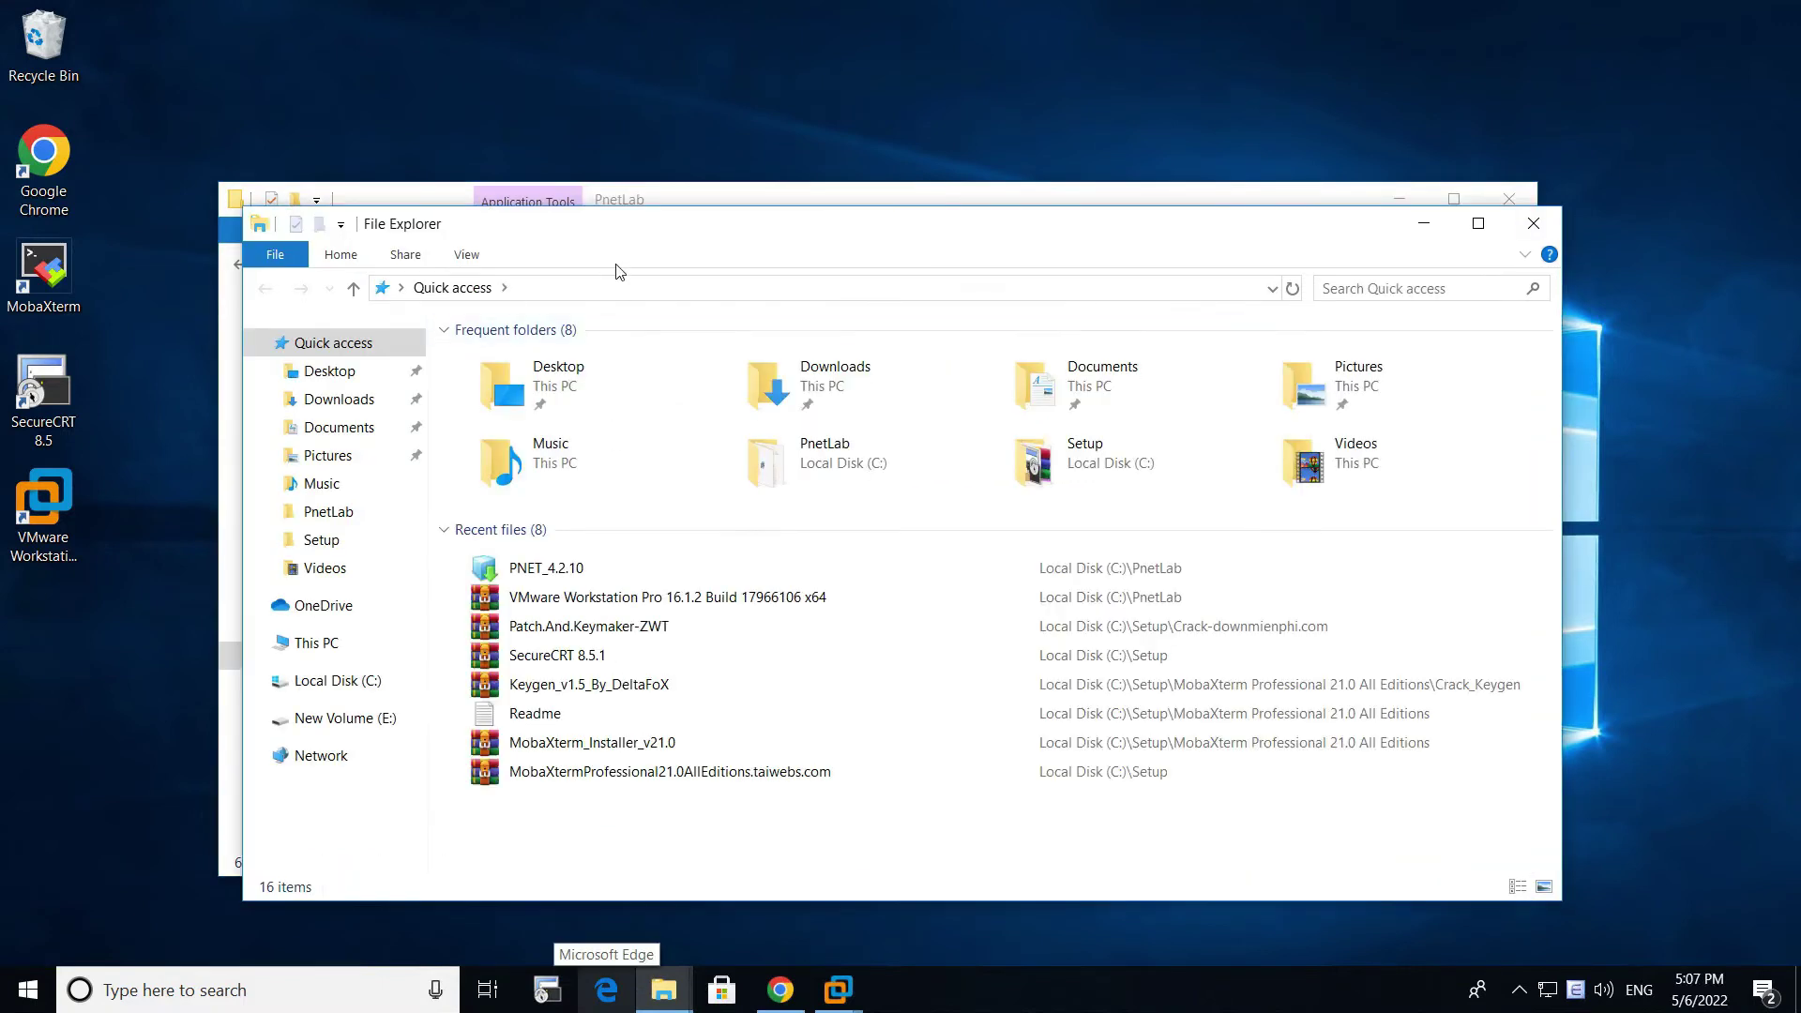
pyautogui.moveTo(908, 222); pyautogui.dragTo(1271, 178)
pyautogui.click(774, 641)
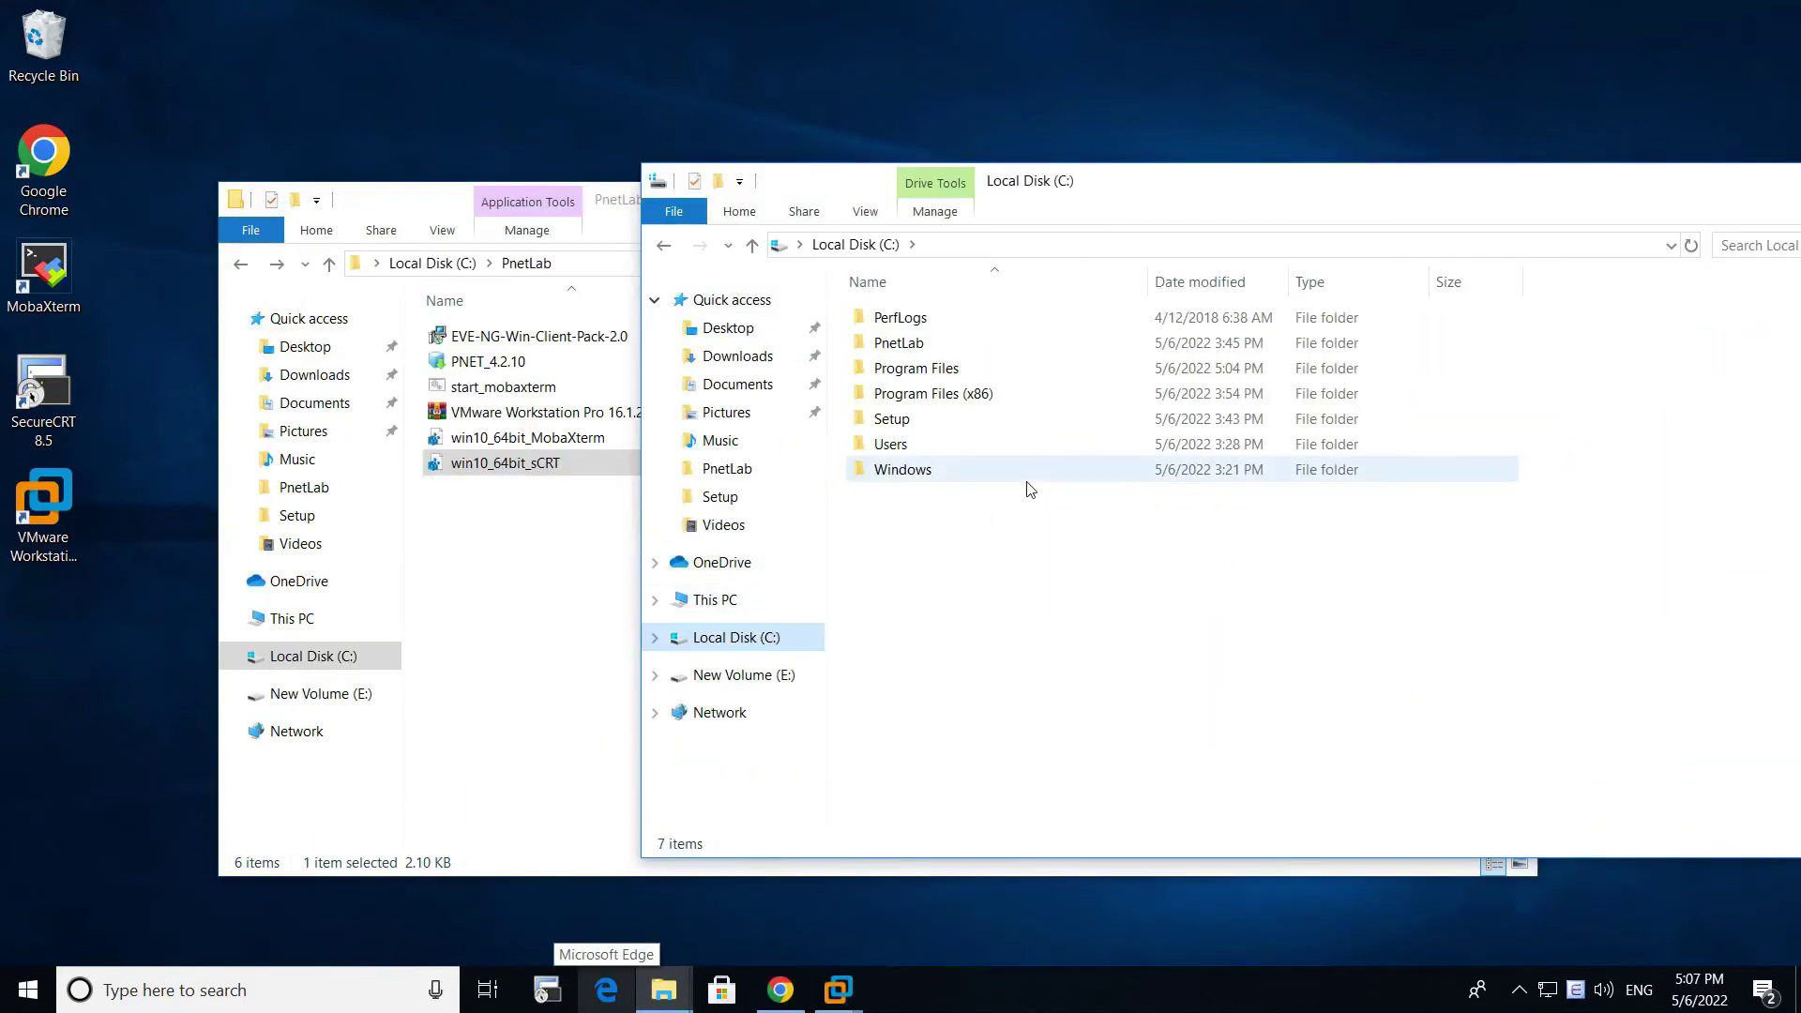
pyautogui.doubleClick(943, 371)
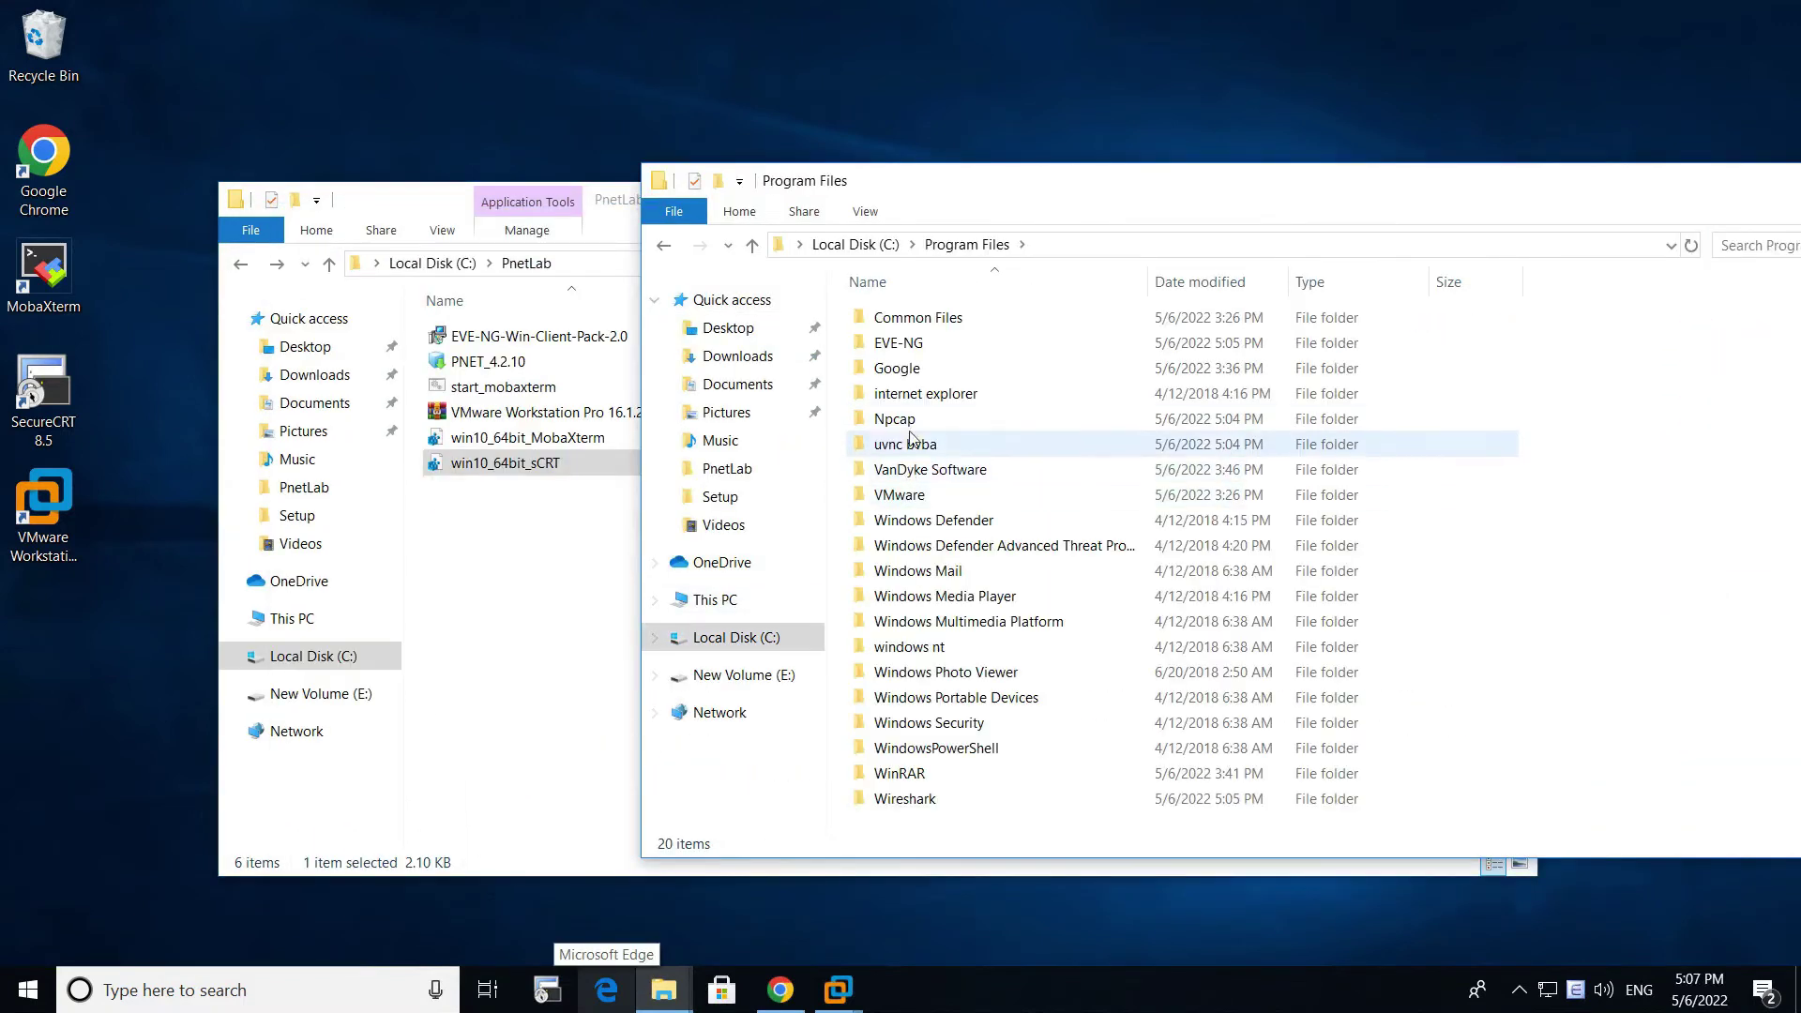
pyautogui.doubleClick(914, 344)
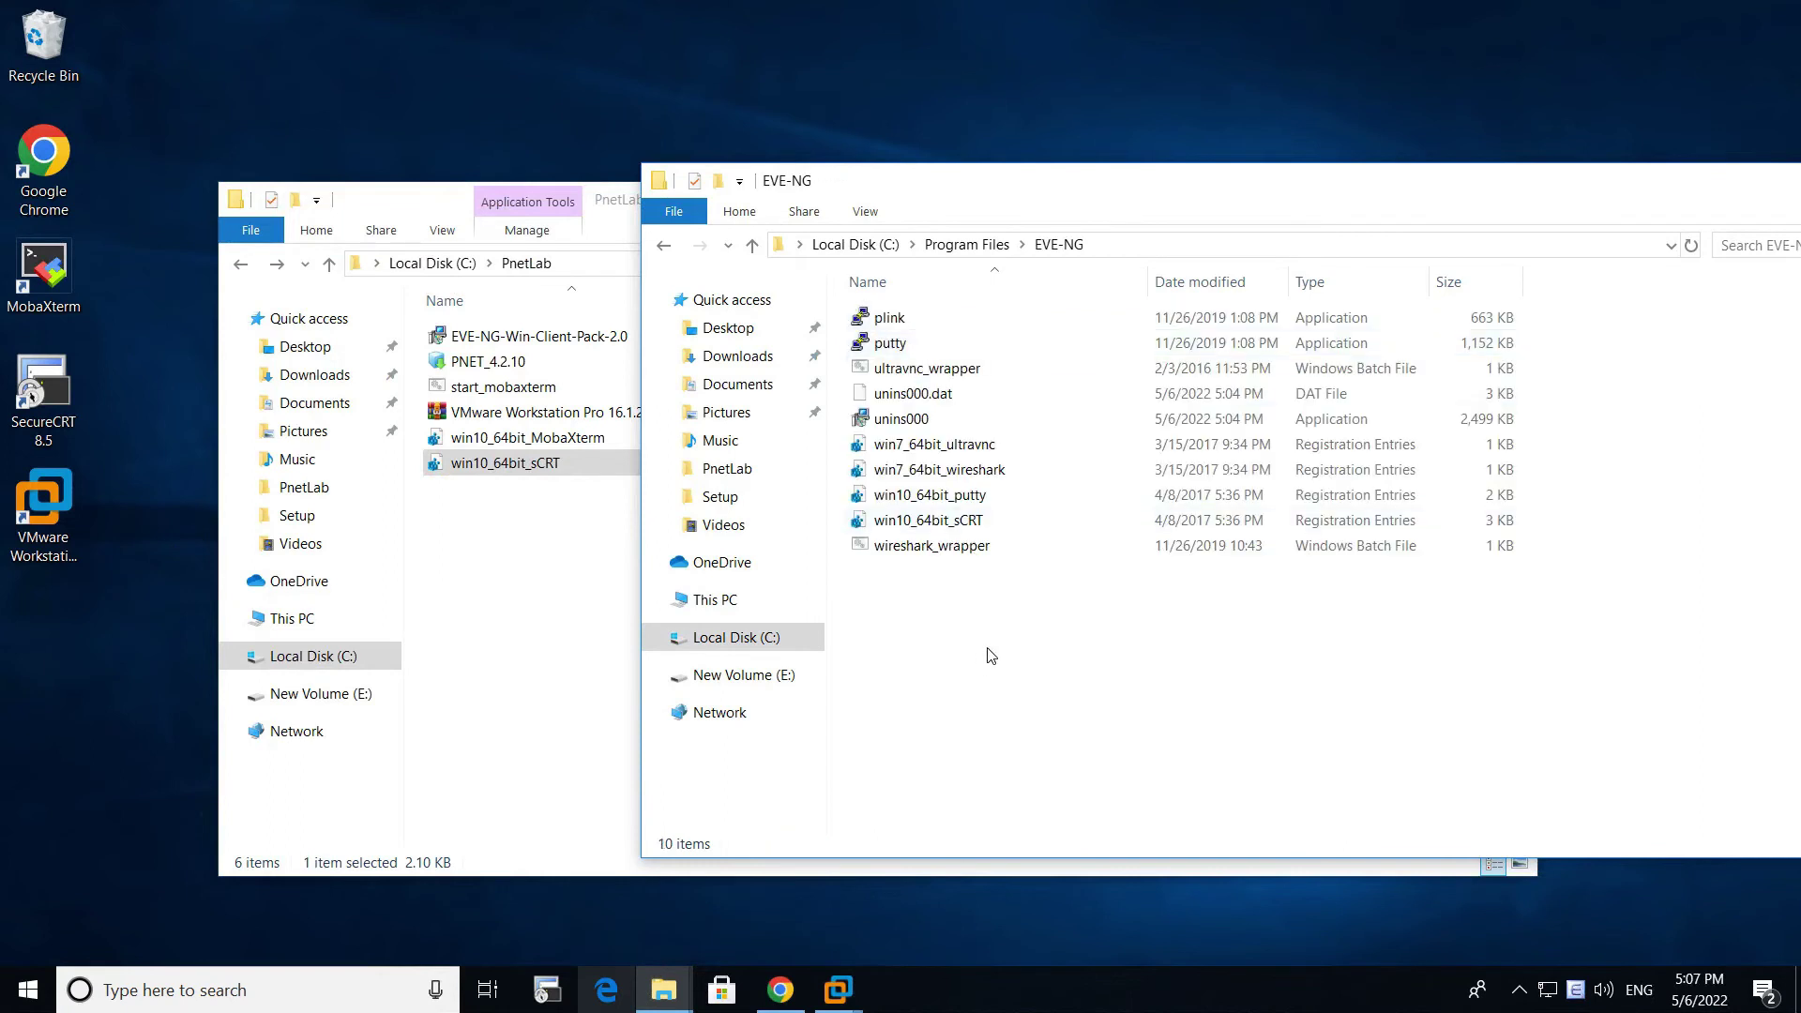
pyautogui.hotkey('ctrl', 'v')
pyautogui.click(820, 298)
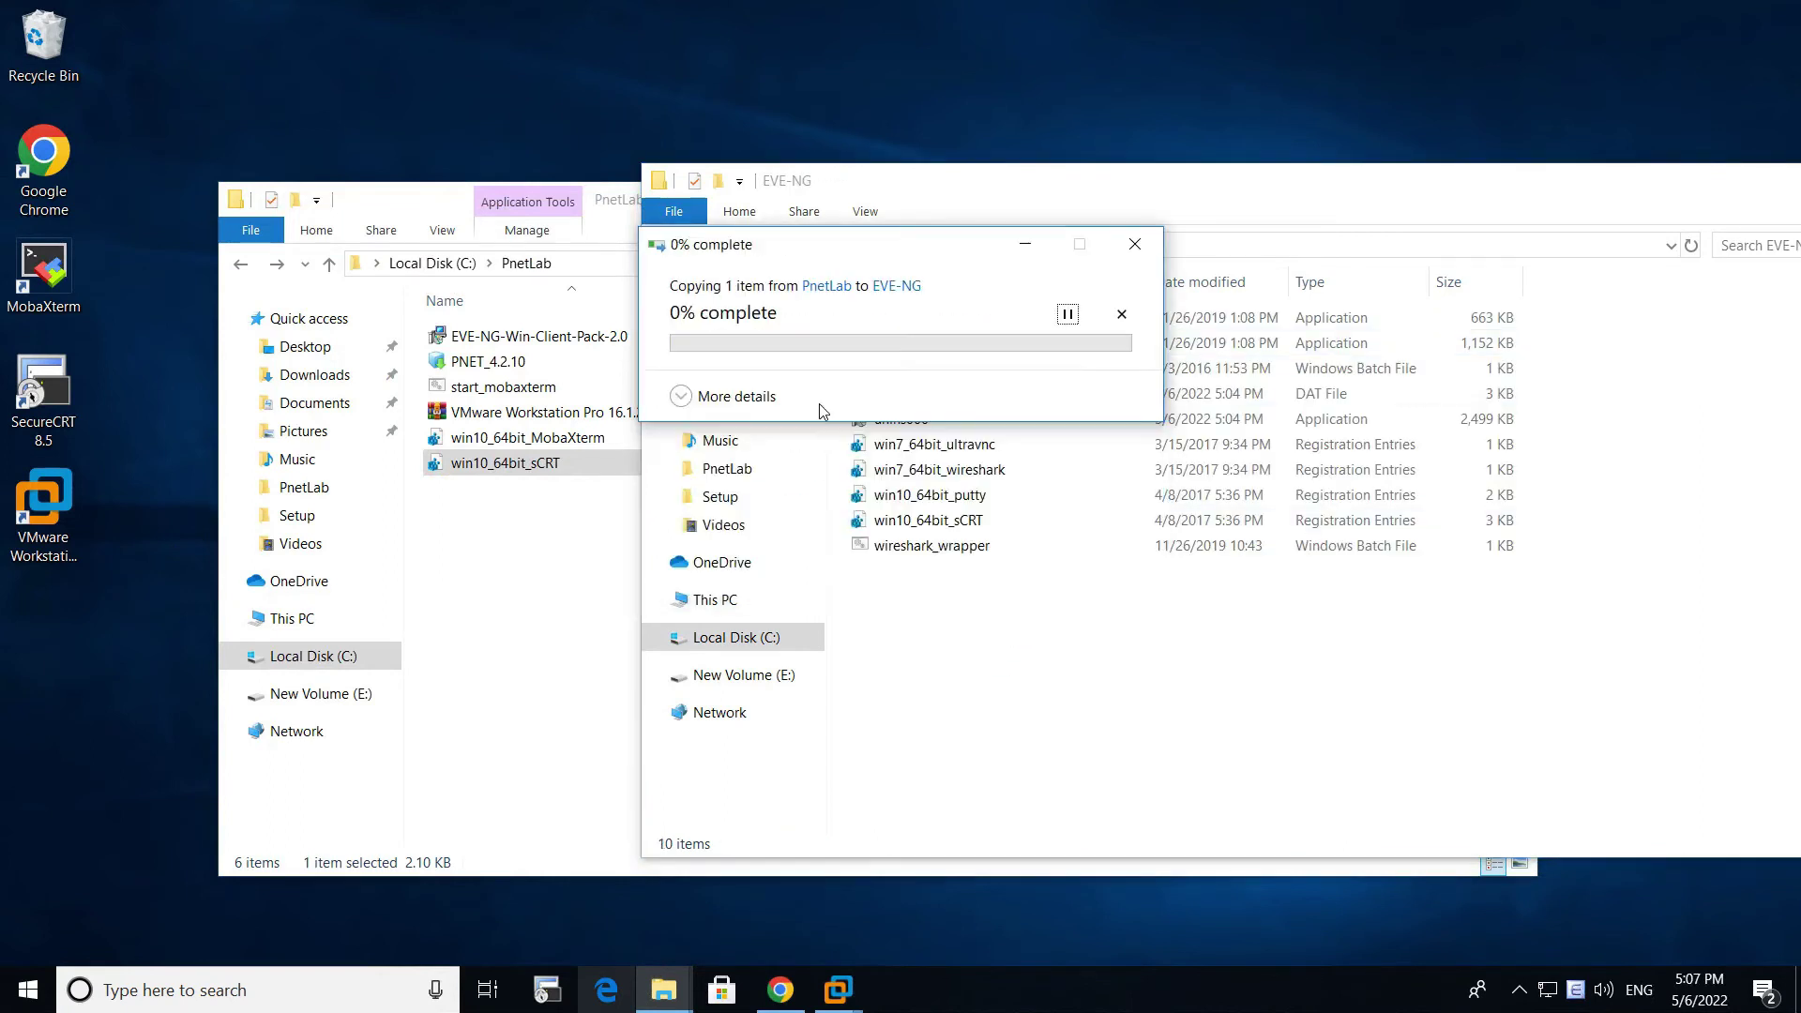
# Step: Open the EVE-NG folder's win10_64bit_sCRT file for editing, check the SecureCRT.exe paths in its open-command entries, and close it
pyautogui.rightClick(957, 524)
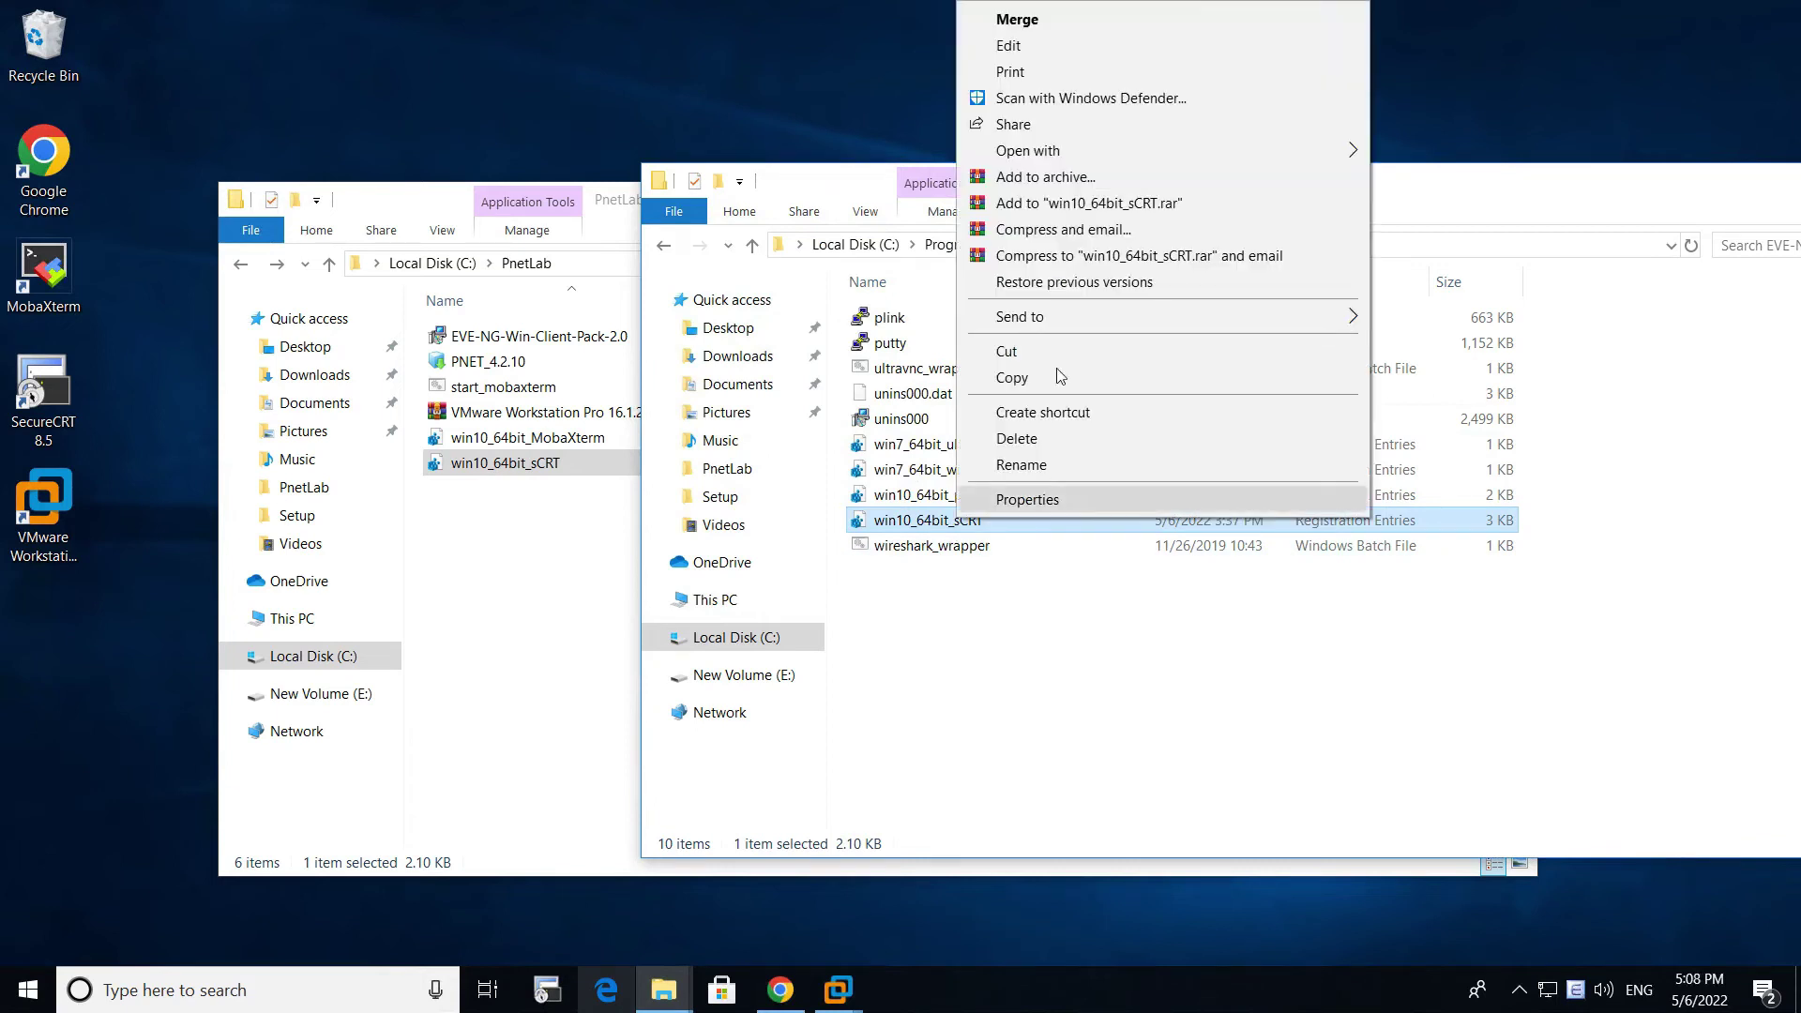
pyautogui.click(1020, 49)
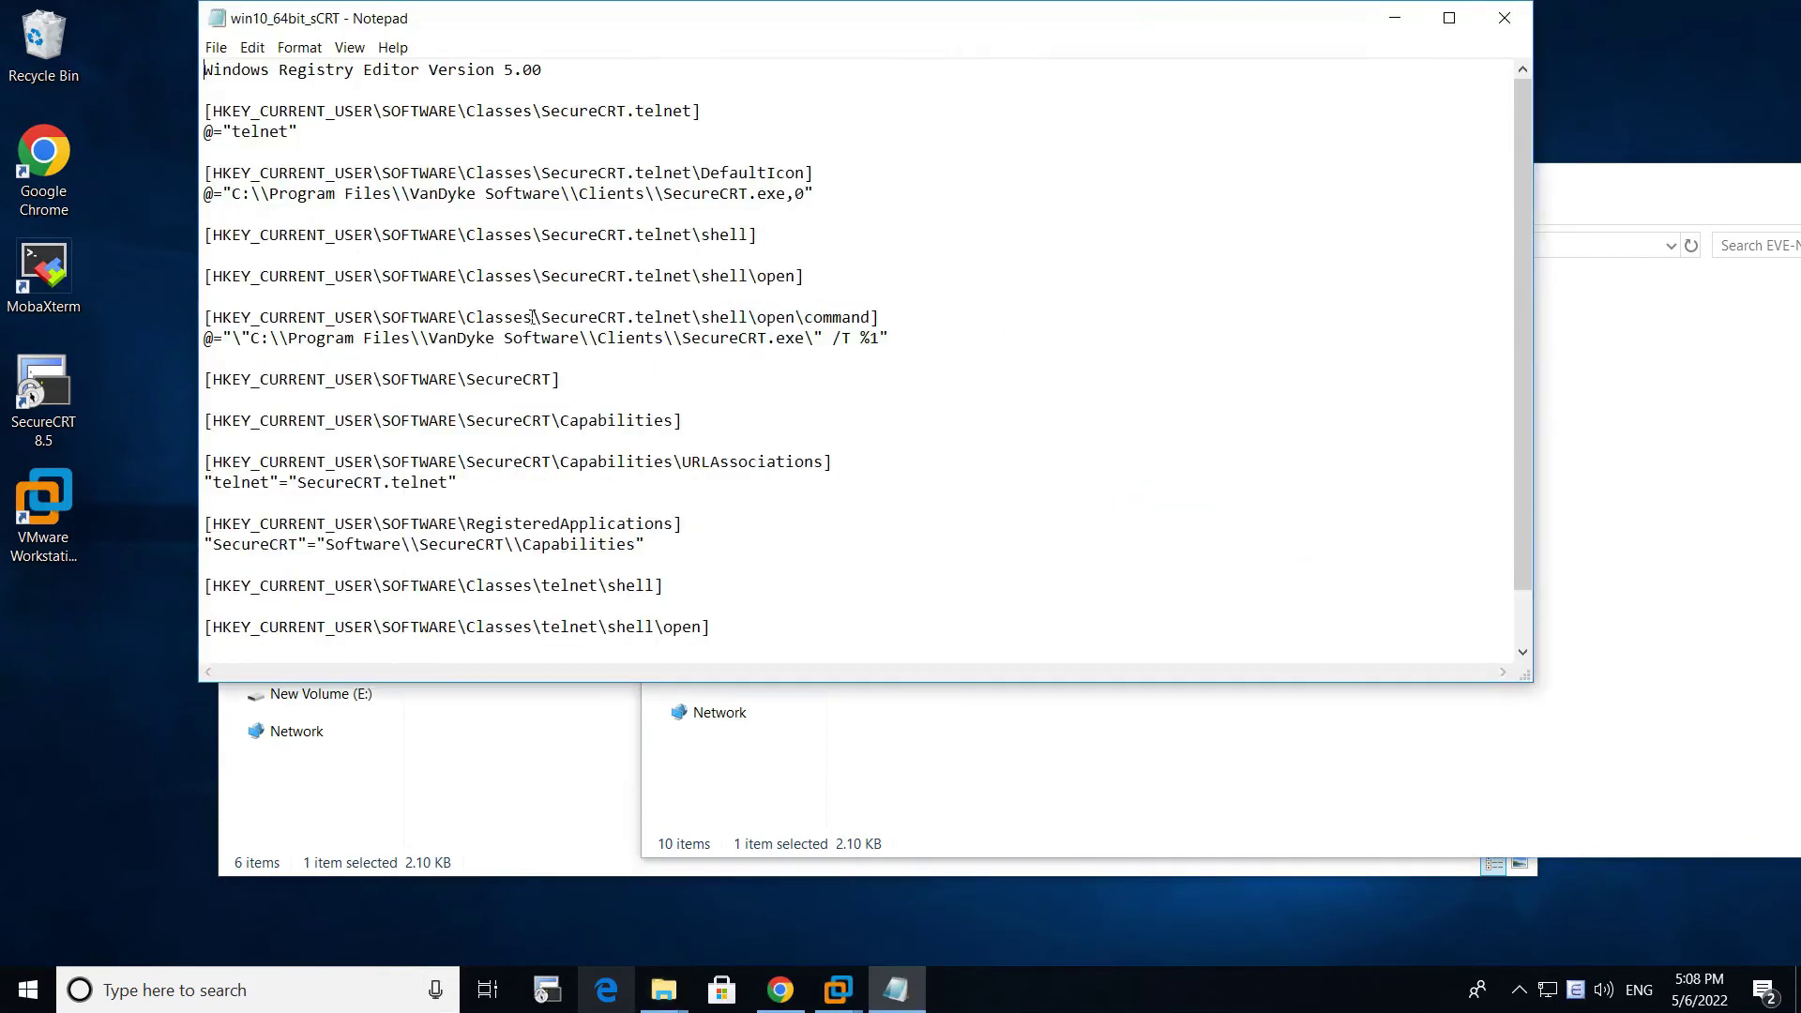
pyautogui.moveTo(818, 339); pyautogui.dragTo(267, 345)
pyautogui.scroll(-1, 459, 572)
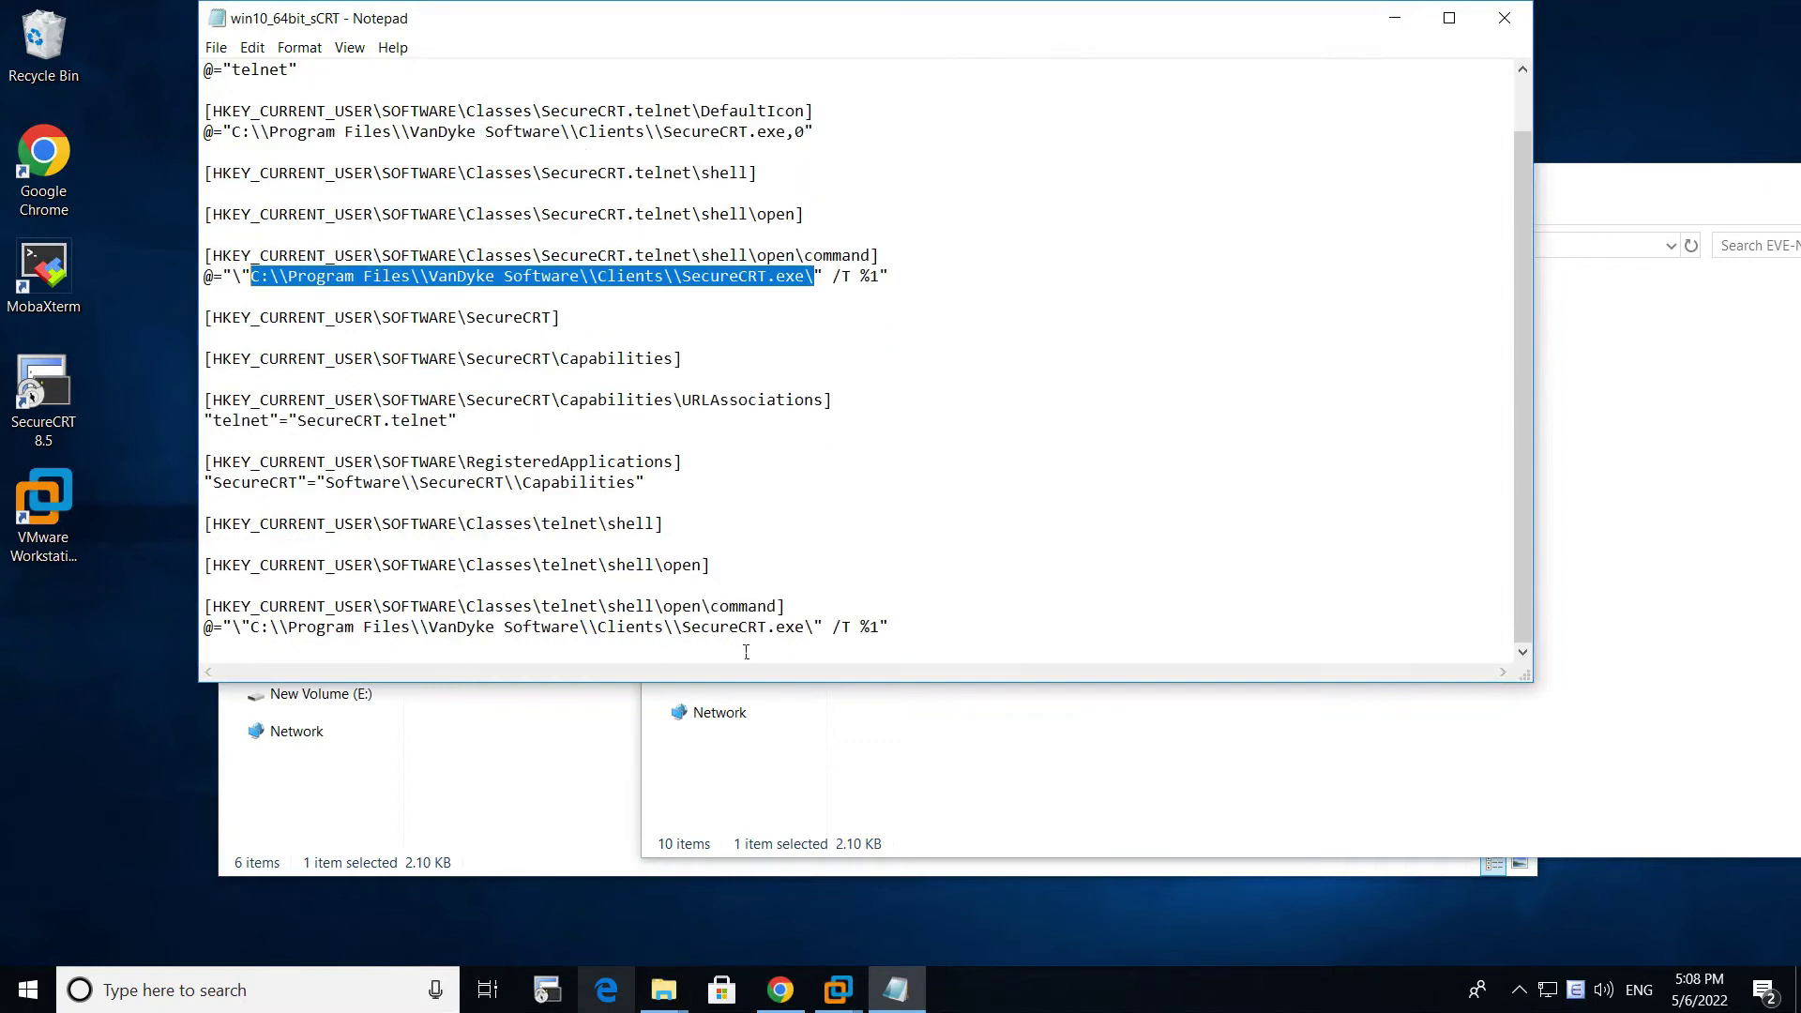
pyautogui.moveTo(819, 635); pyautogui.dragTo(270, 641)
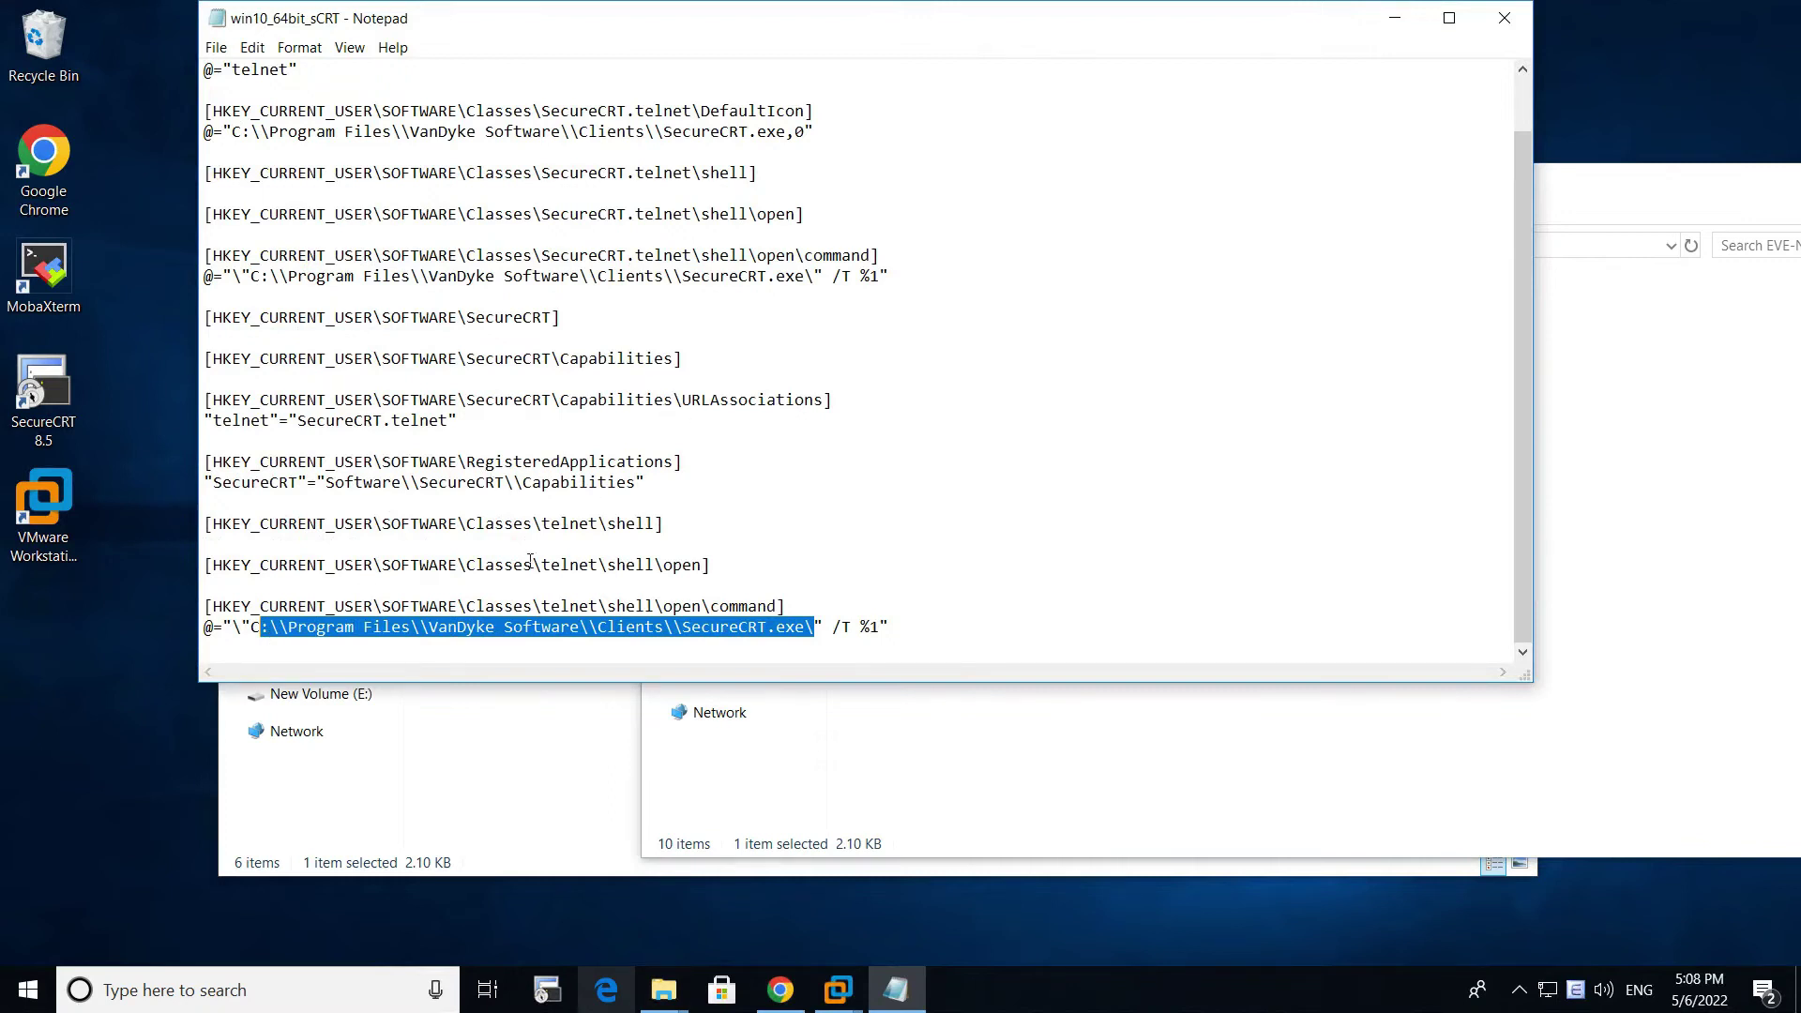
pyautogui.click(448, 628)
pyautogui.moveTo(293, 635); pyautogui.dragTo(600, 635)
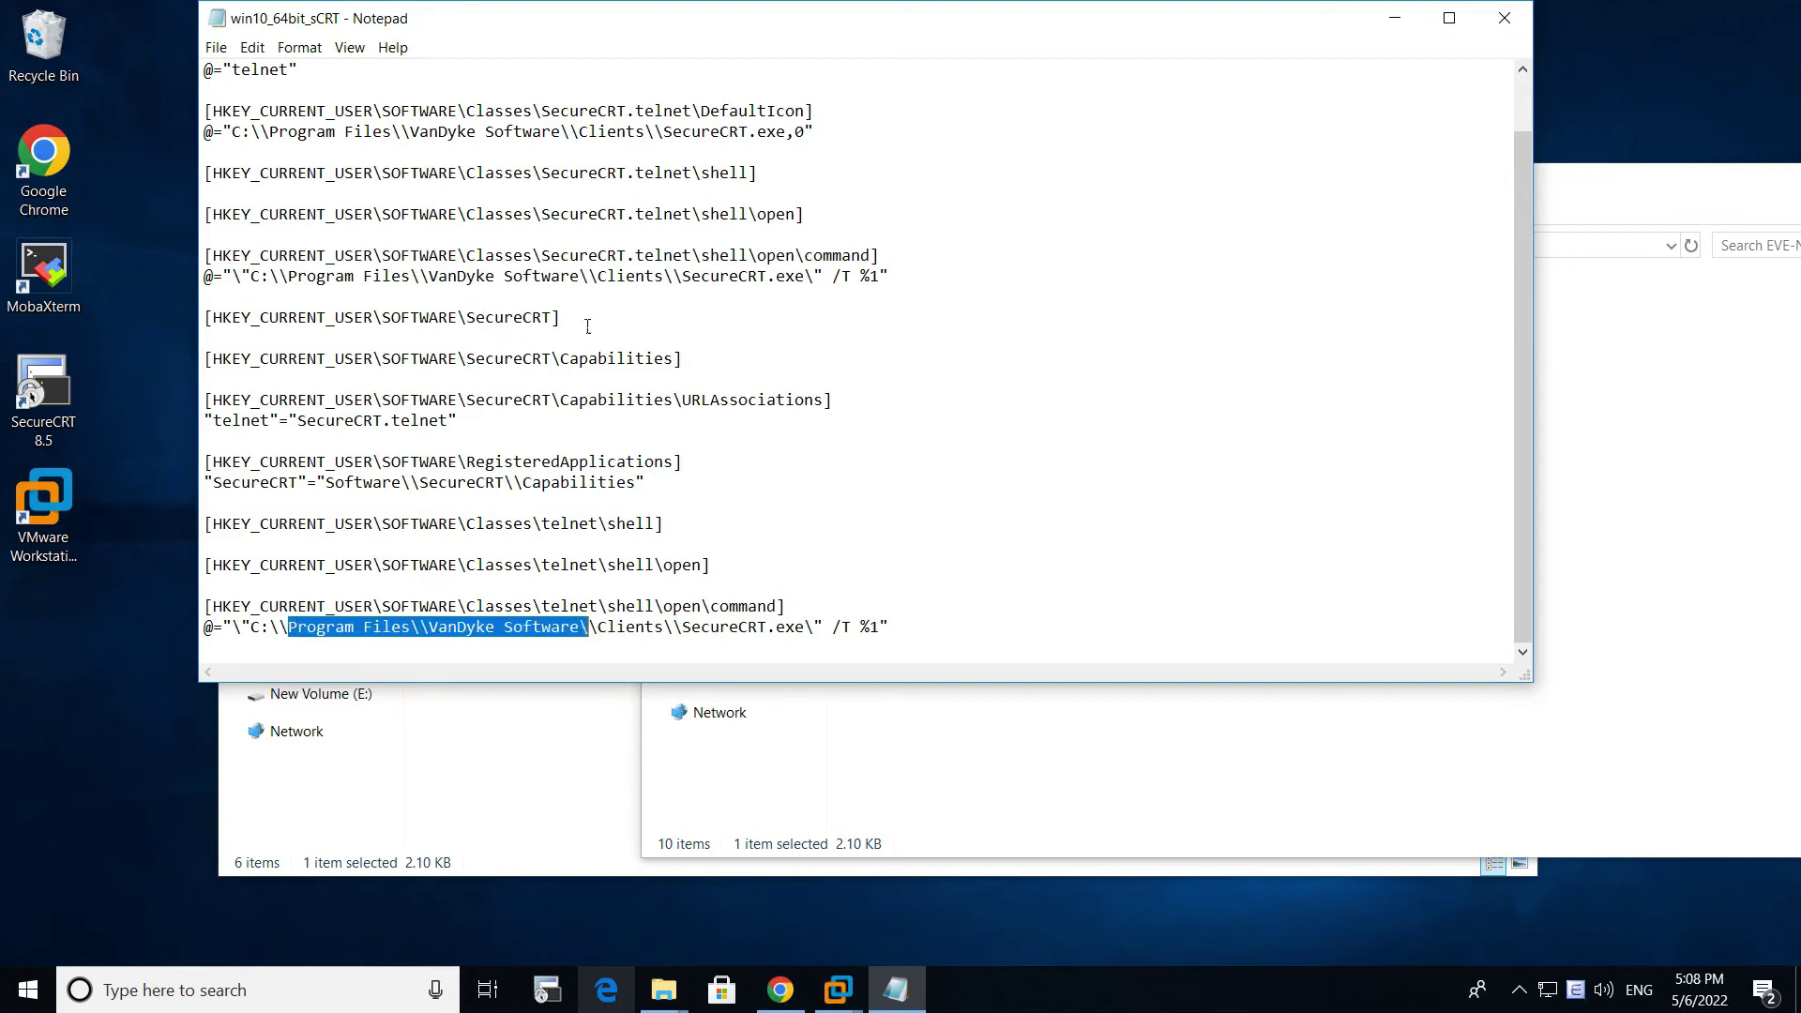
pyautogui.moveTo(402, 278); pyautogui.dragTo(846, 284)
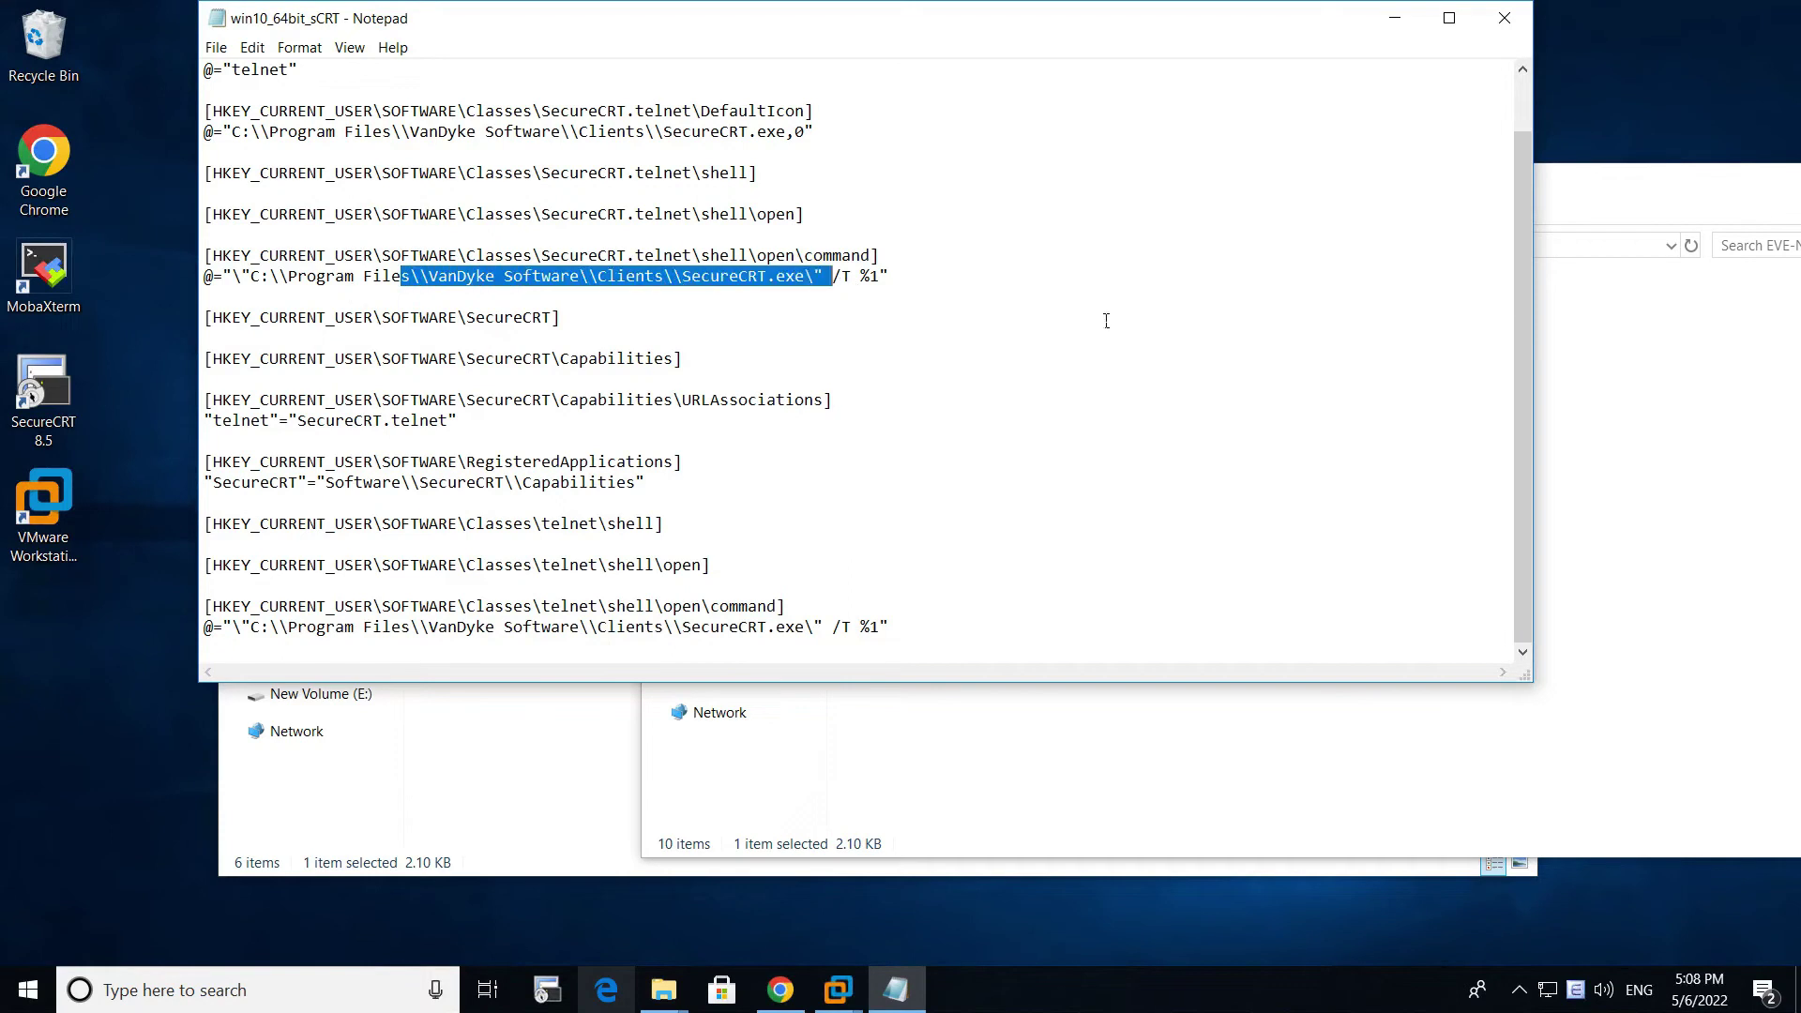
pyautogui.click(1508, 21)
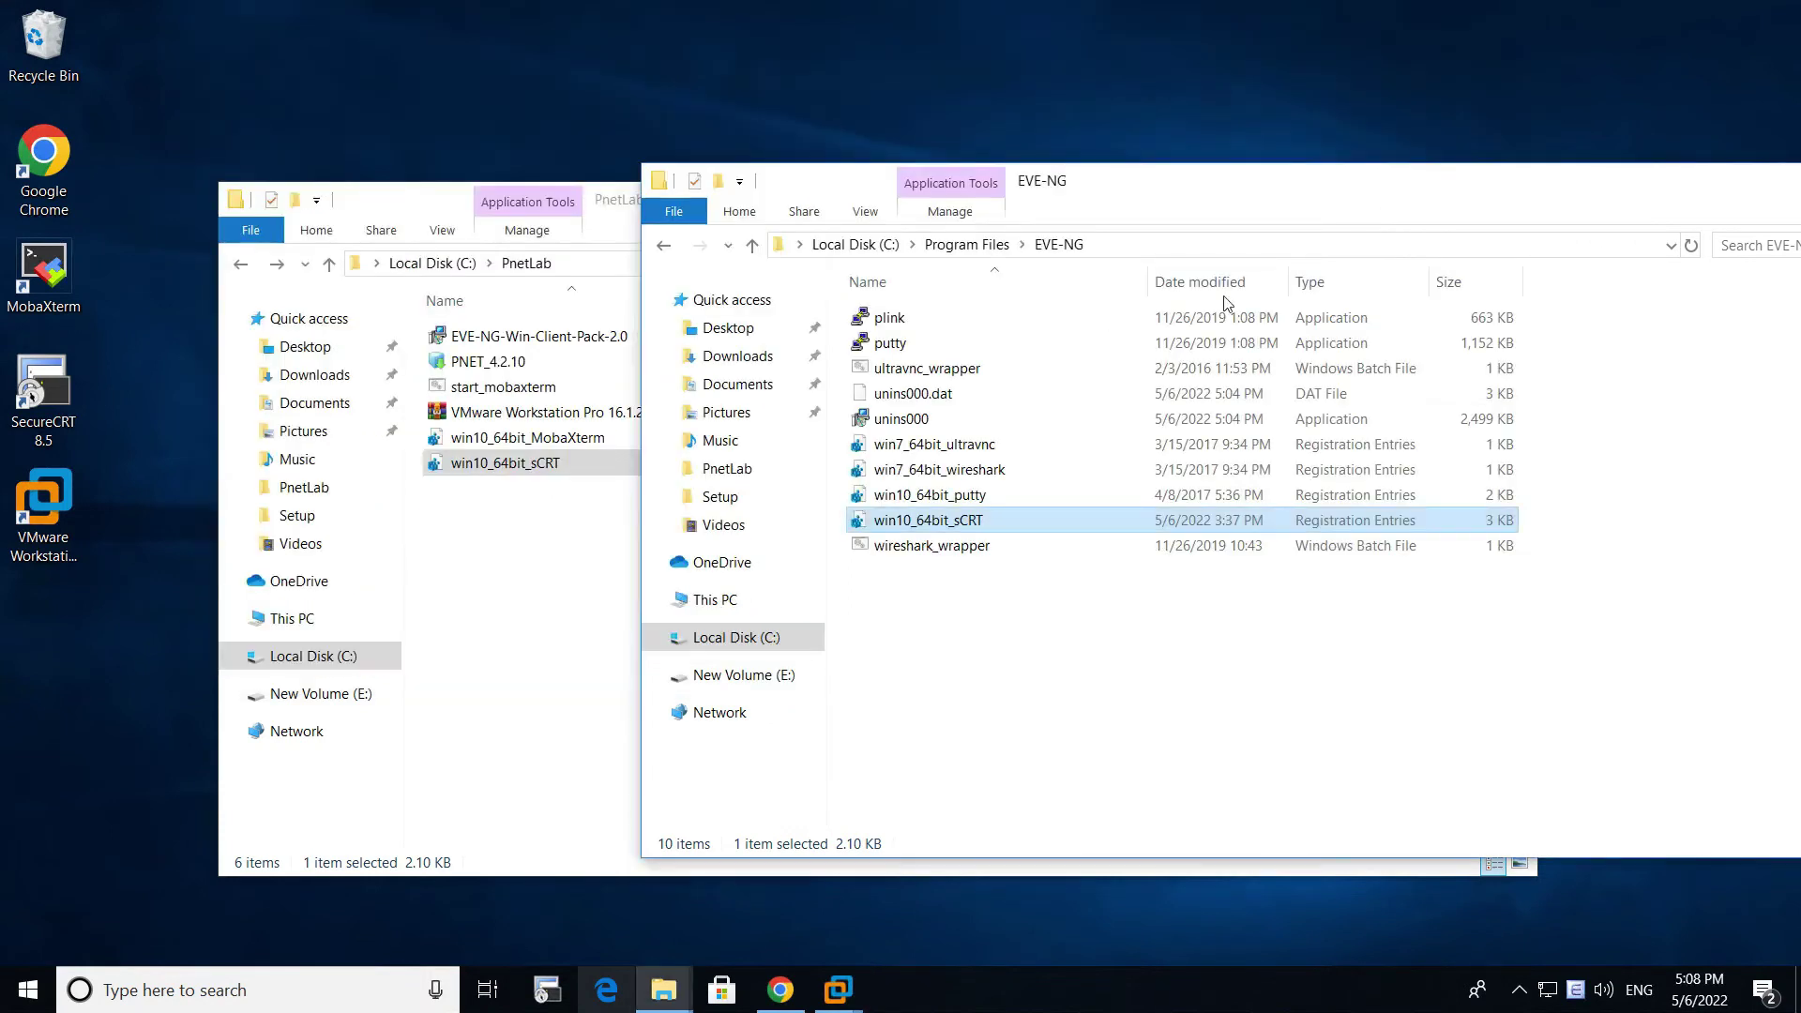
# Step: Merge the win10_64bit_sCRT registry file from the EVE-NG folder into the Windows registry
pyautogui.doubleClick(975, 522)
pyautogui.click(1074, 525)
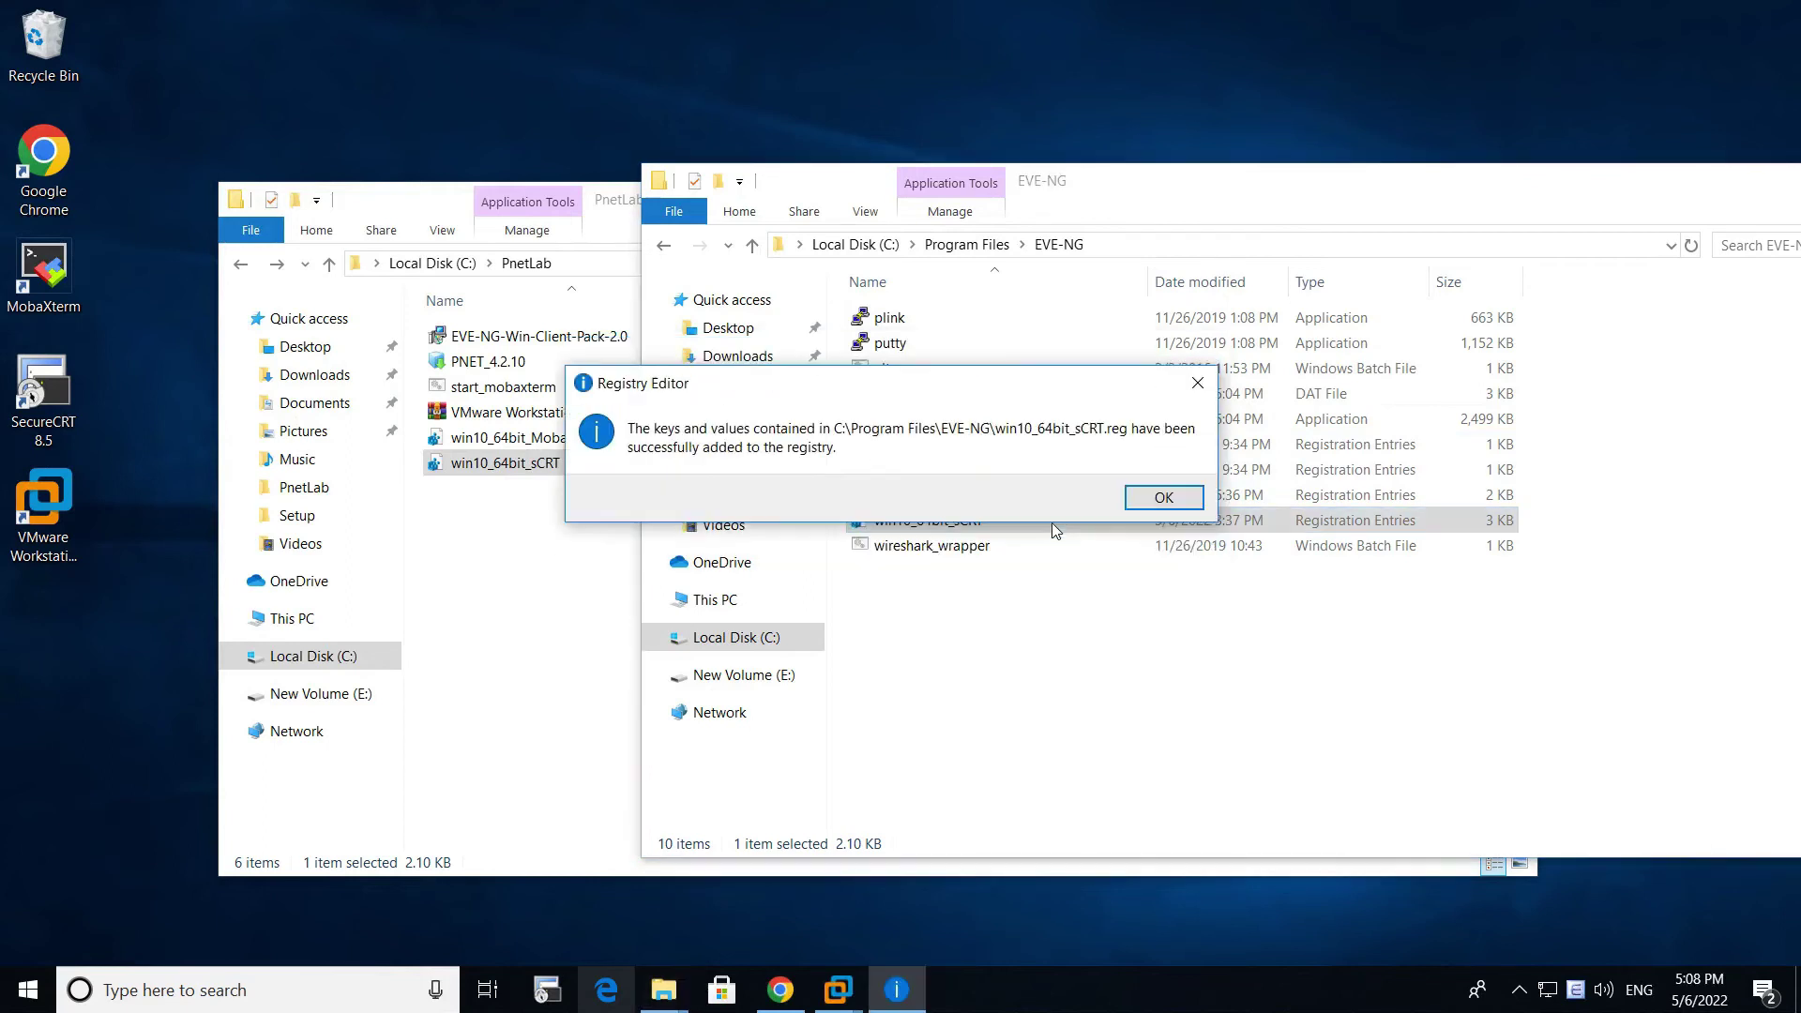
pyautogui.click(1148, 497)
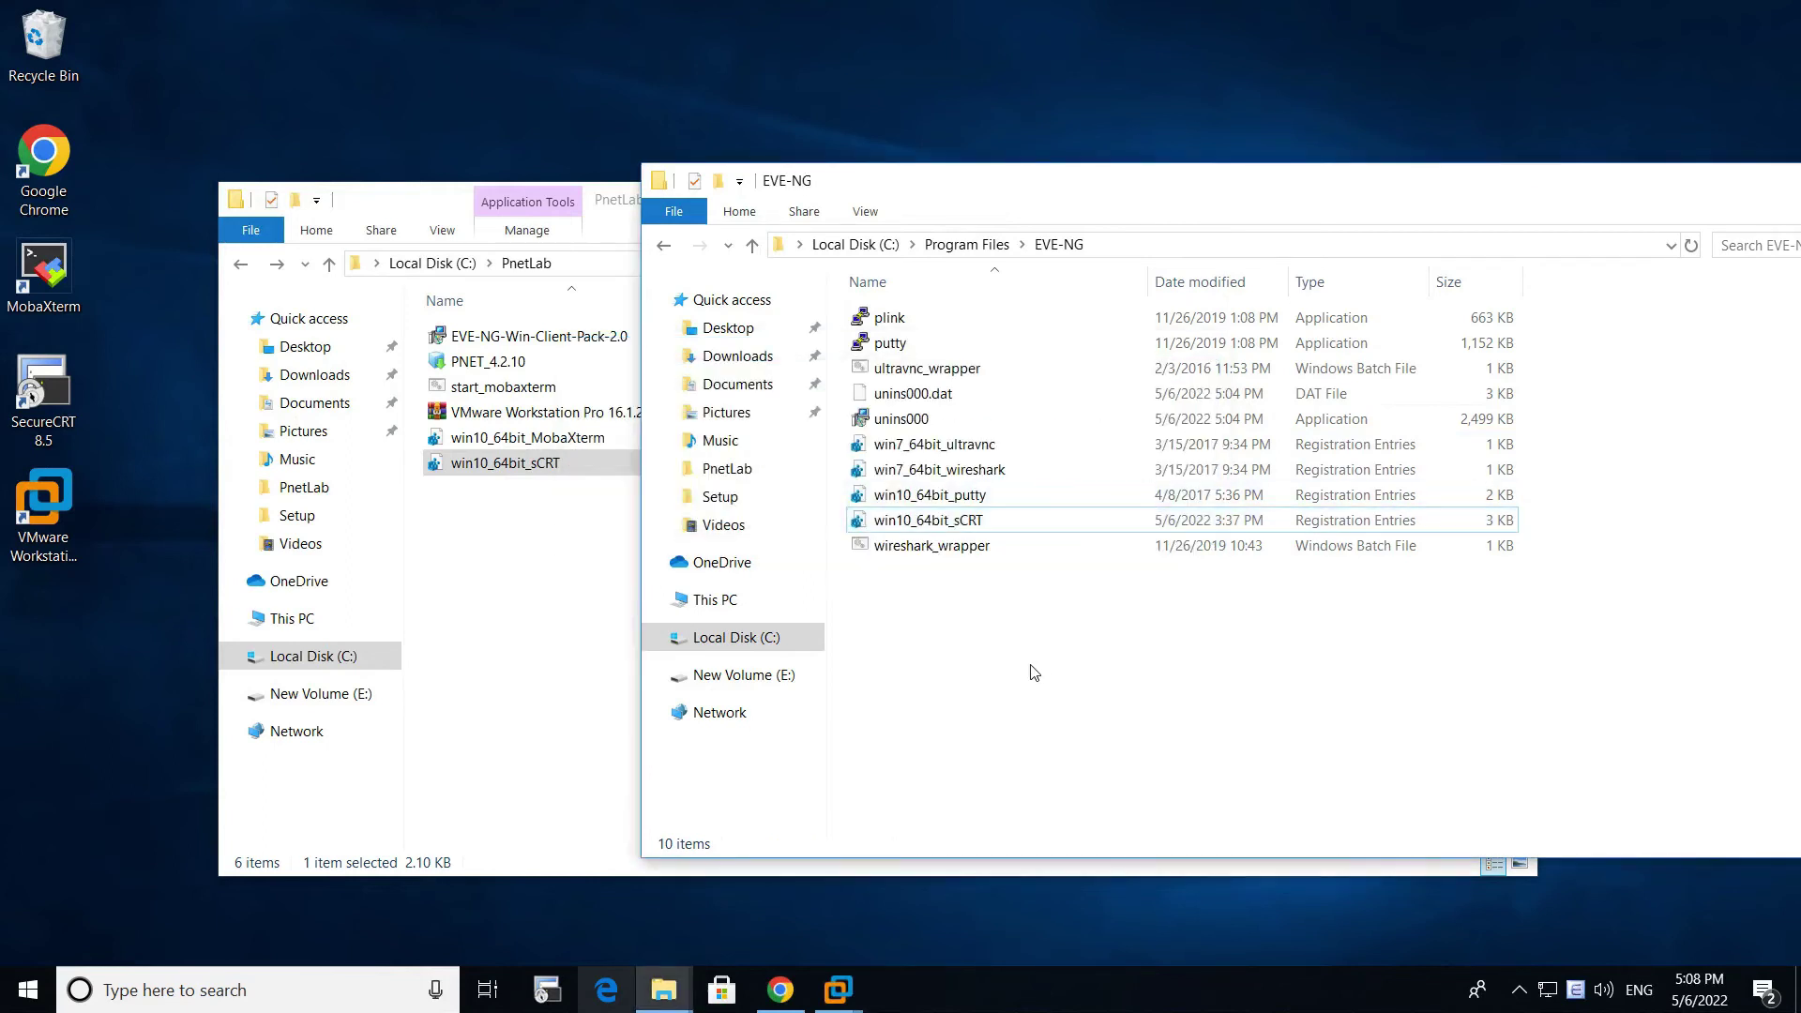
# Step: Open the Windows default app settings and go to the choice of default apps by protocol
pyautogui.click(141, 990)
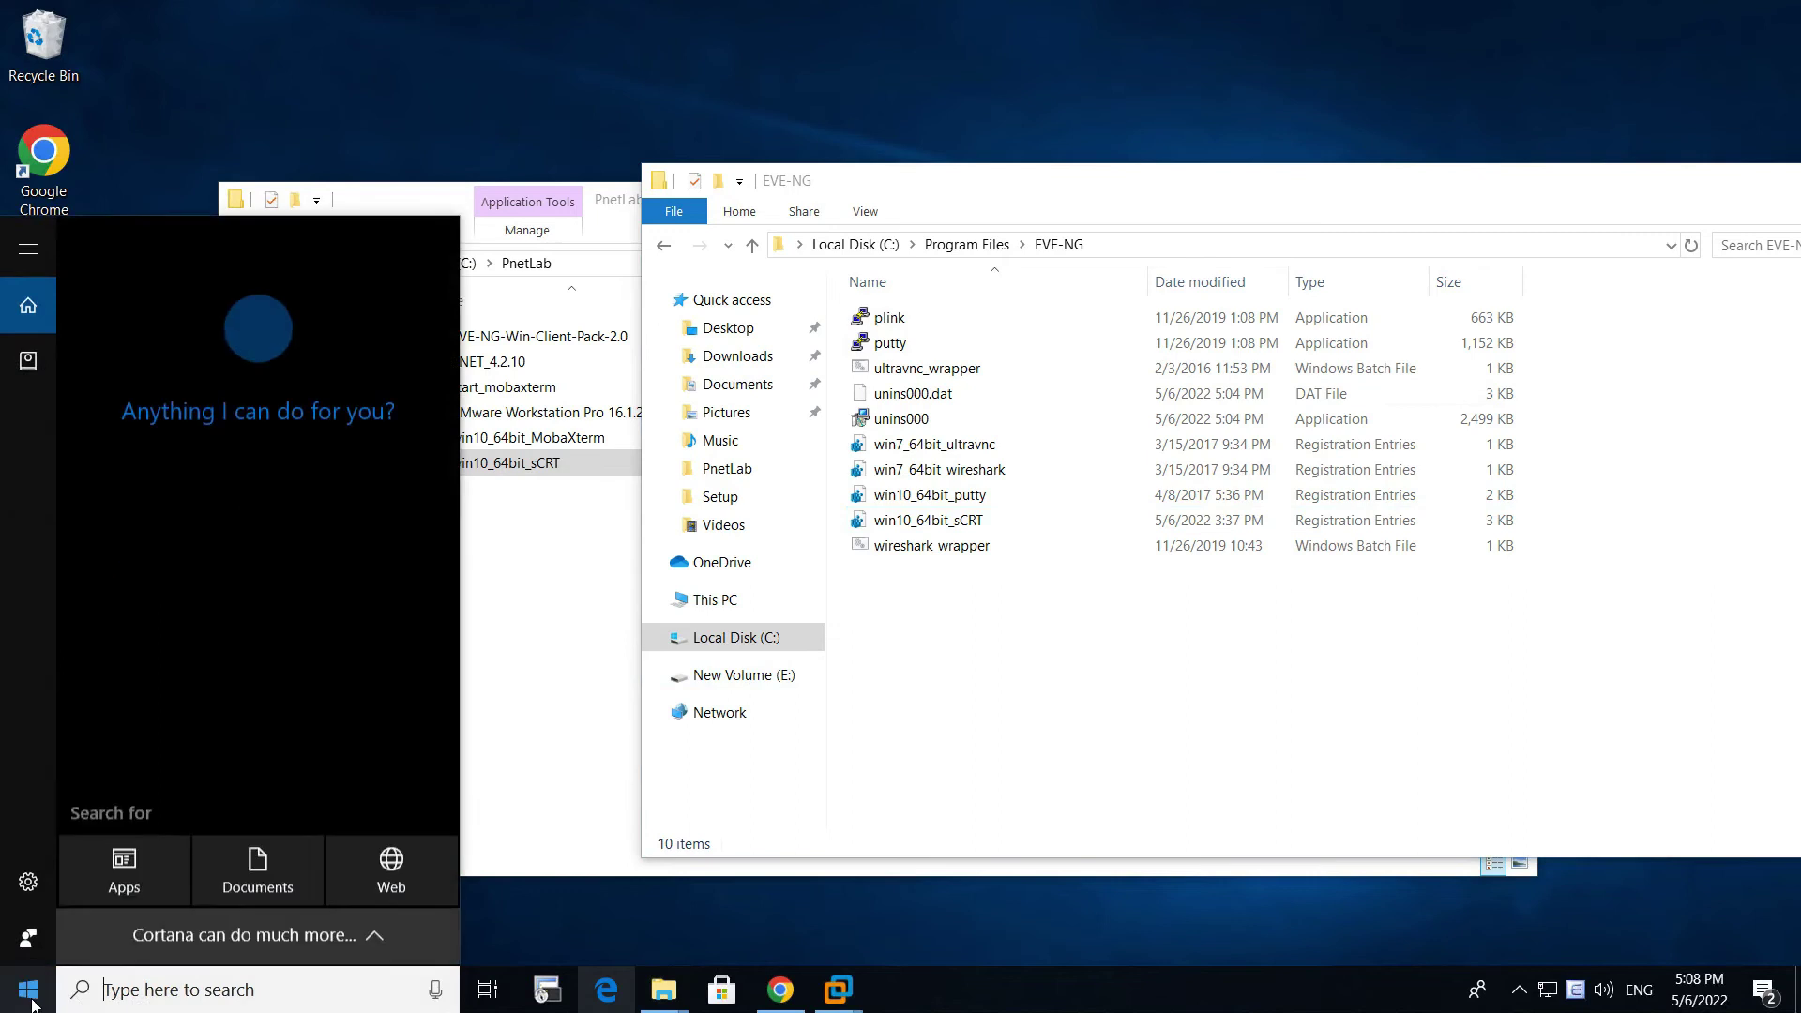
pyautogui.click(29, 994)
pyautogui.write('defa')
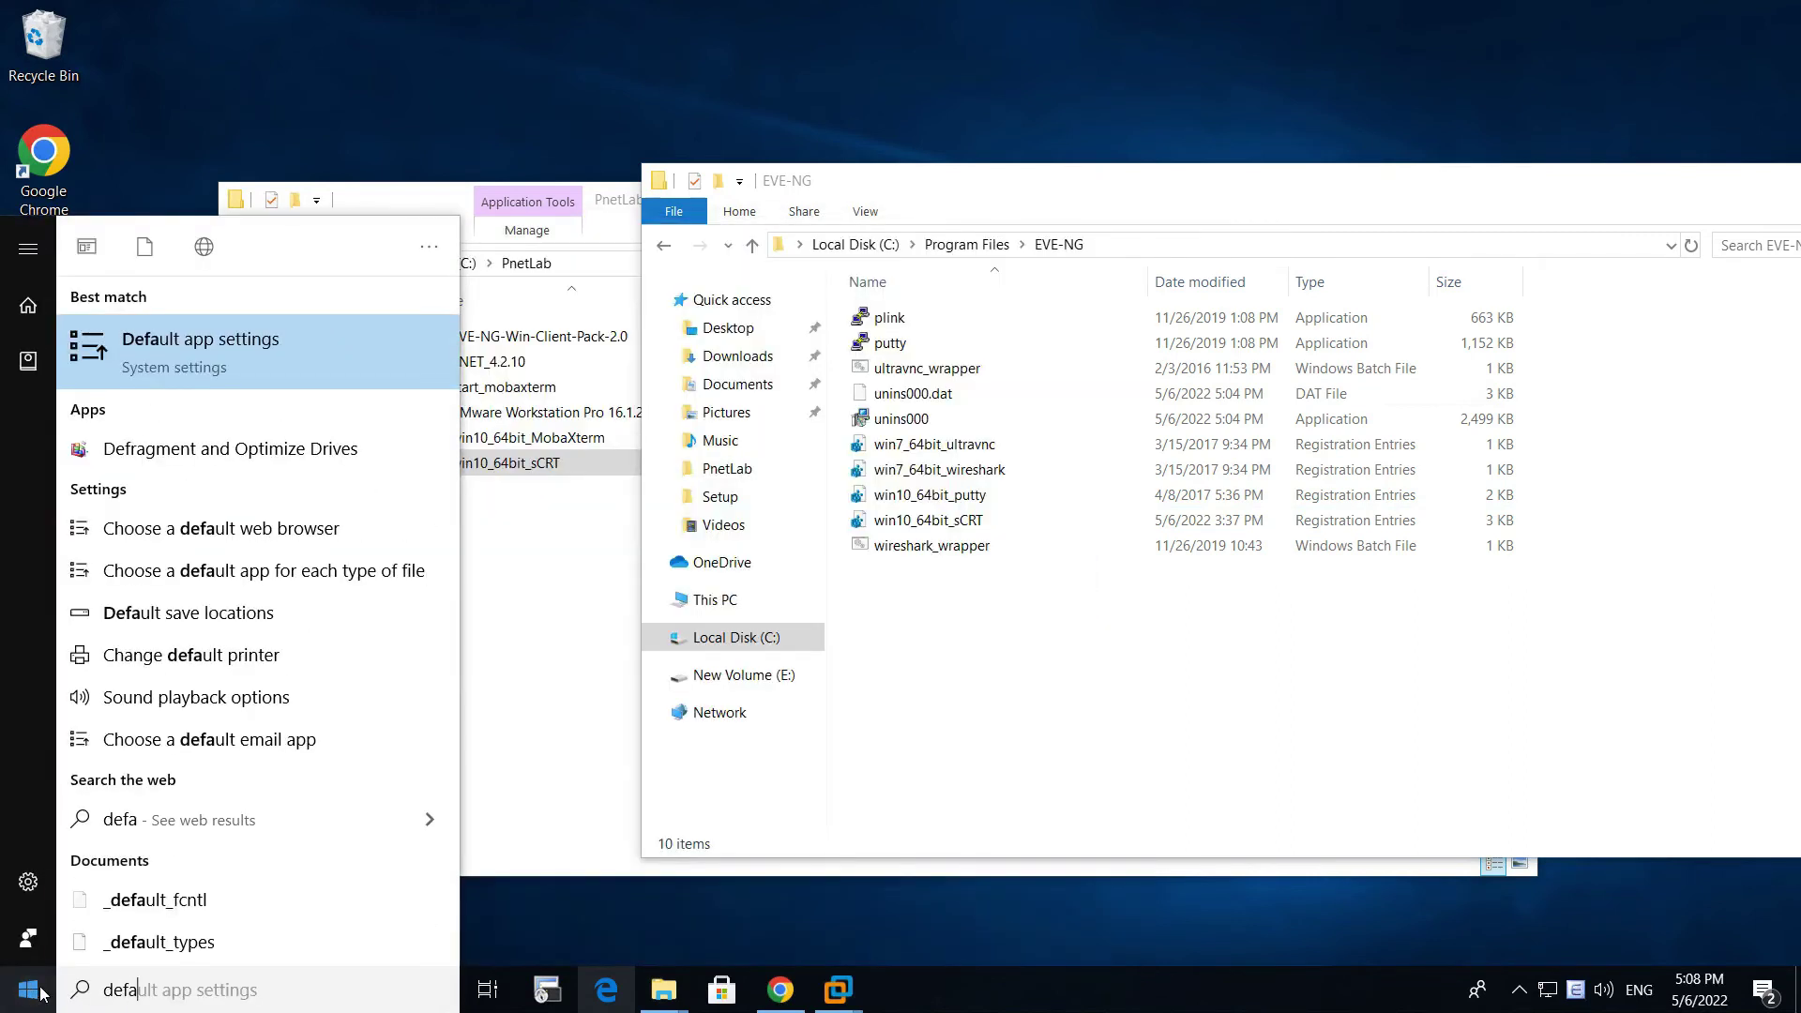
pyautogui.click(165, 340)
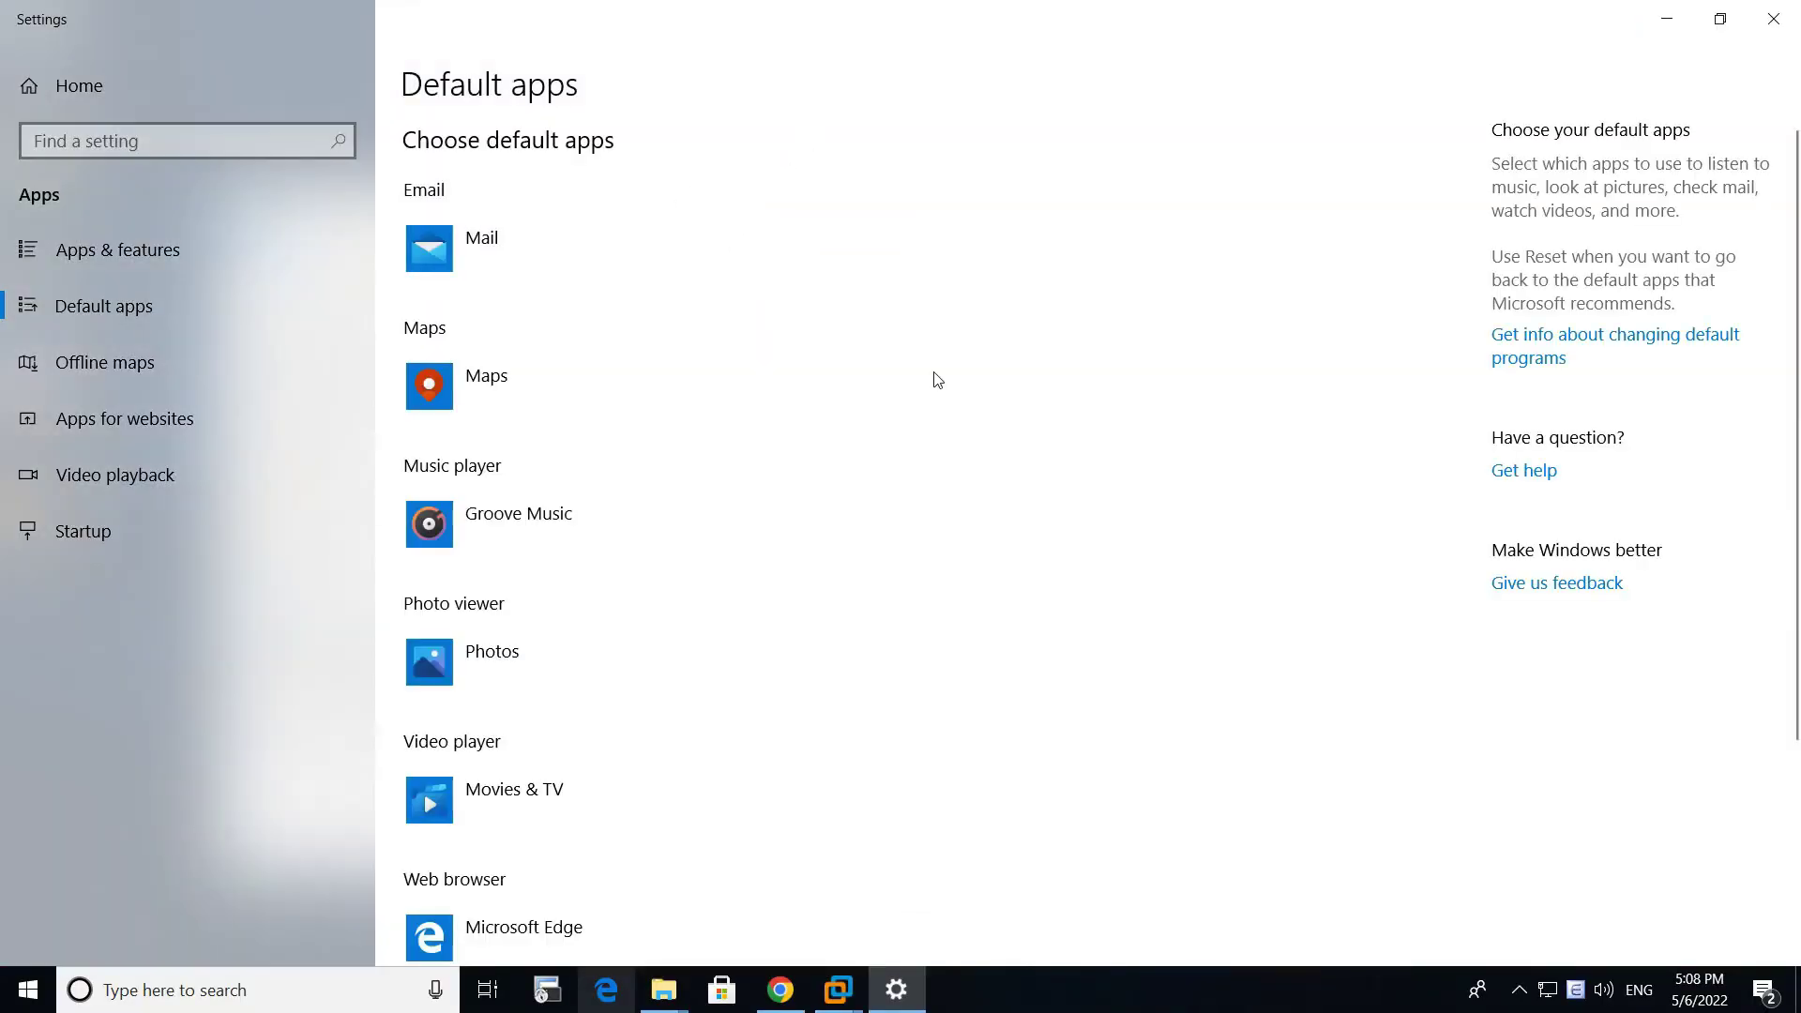
pyautogui.scroll(-3, 932, 398)
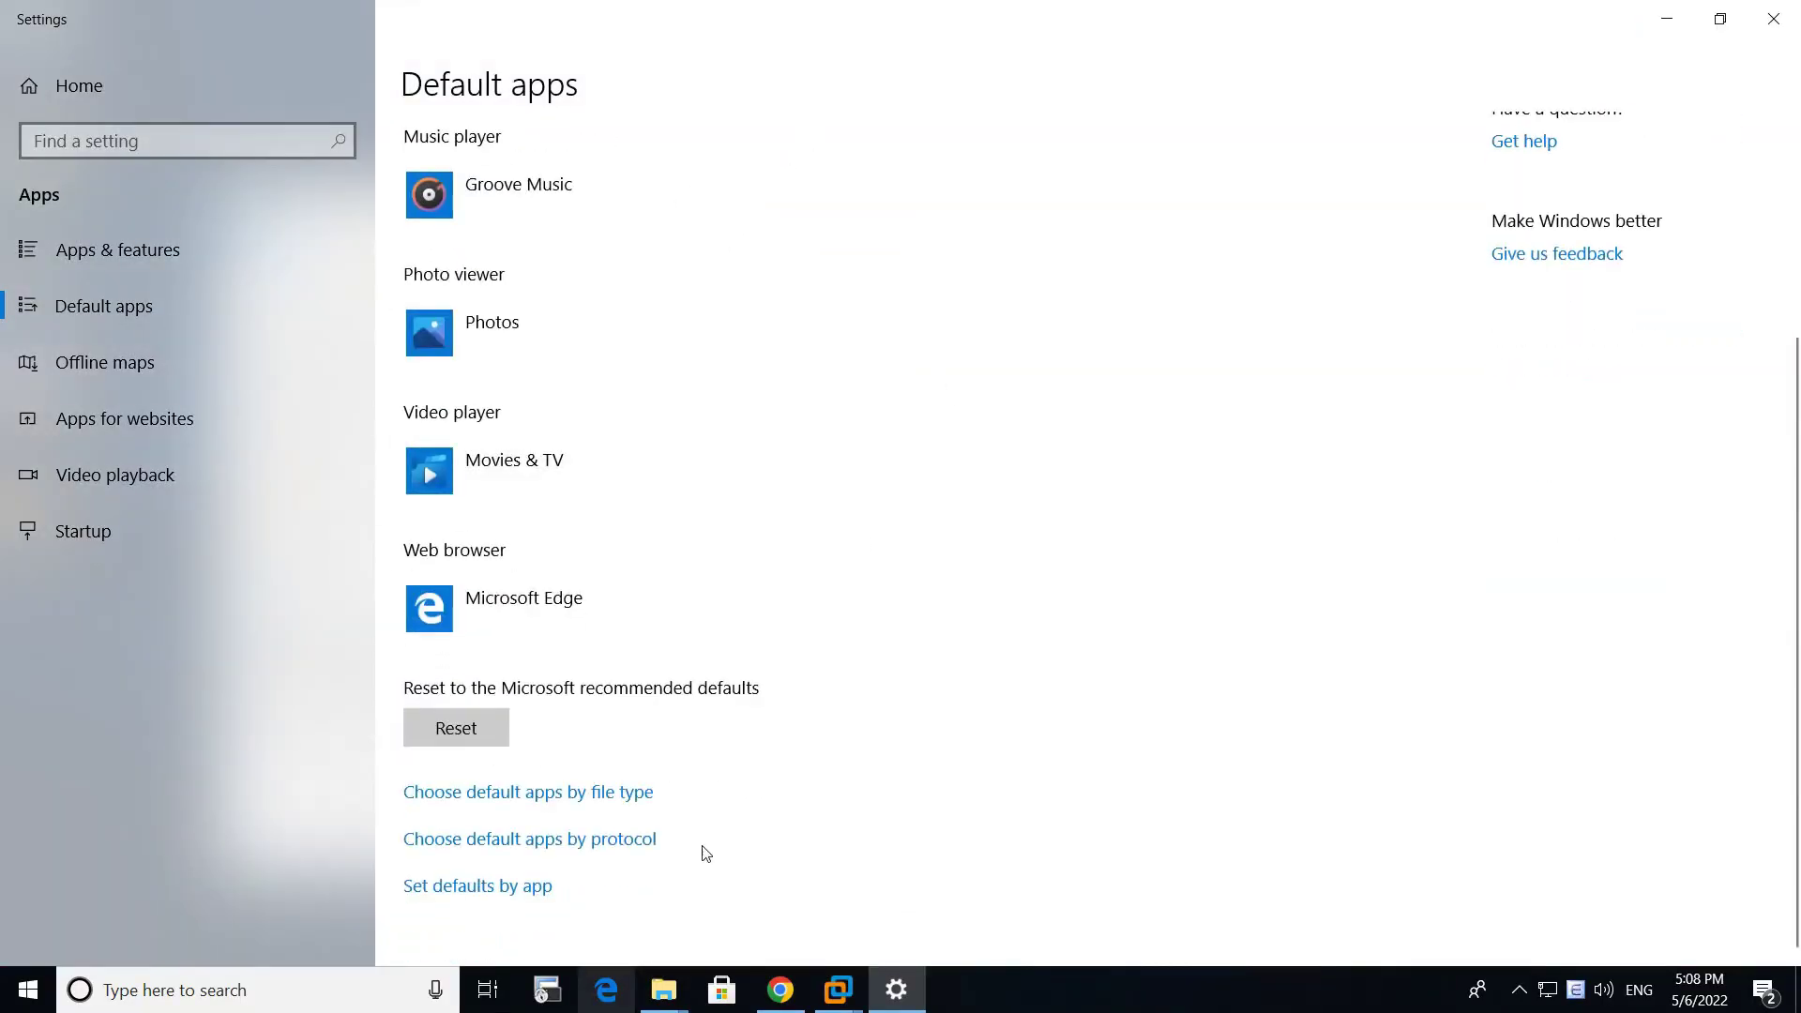
pyautogui.click(576, 840)
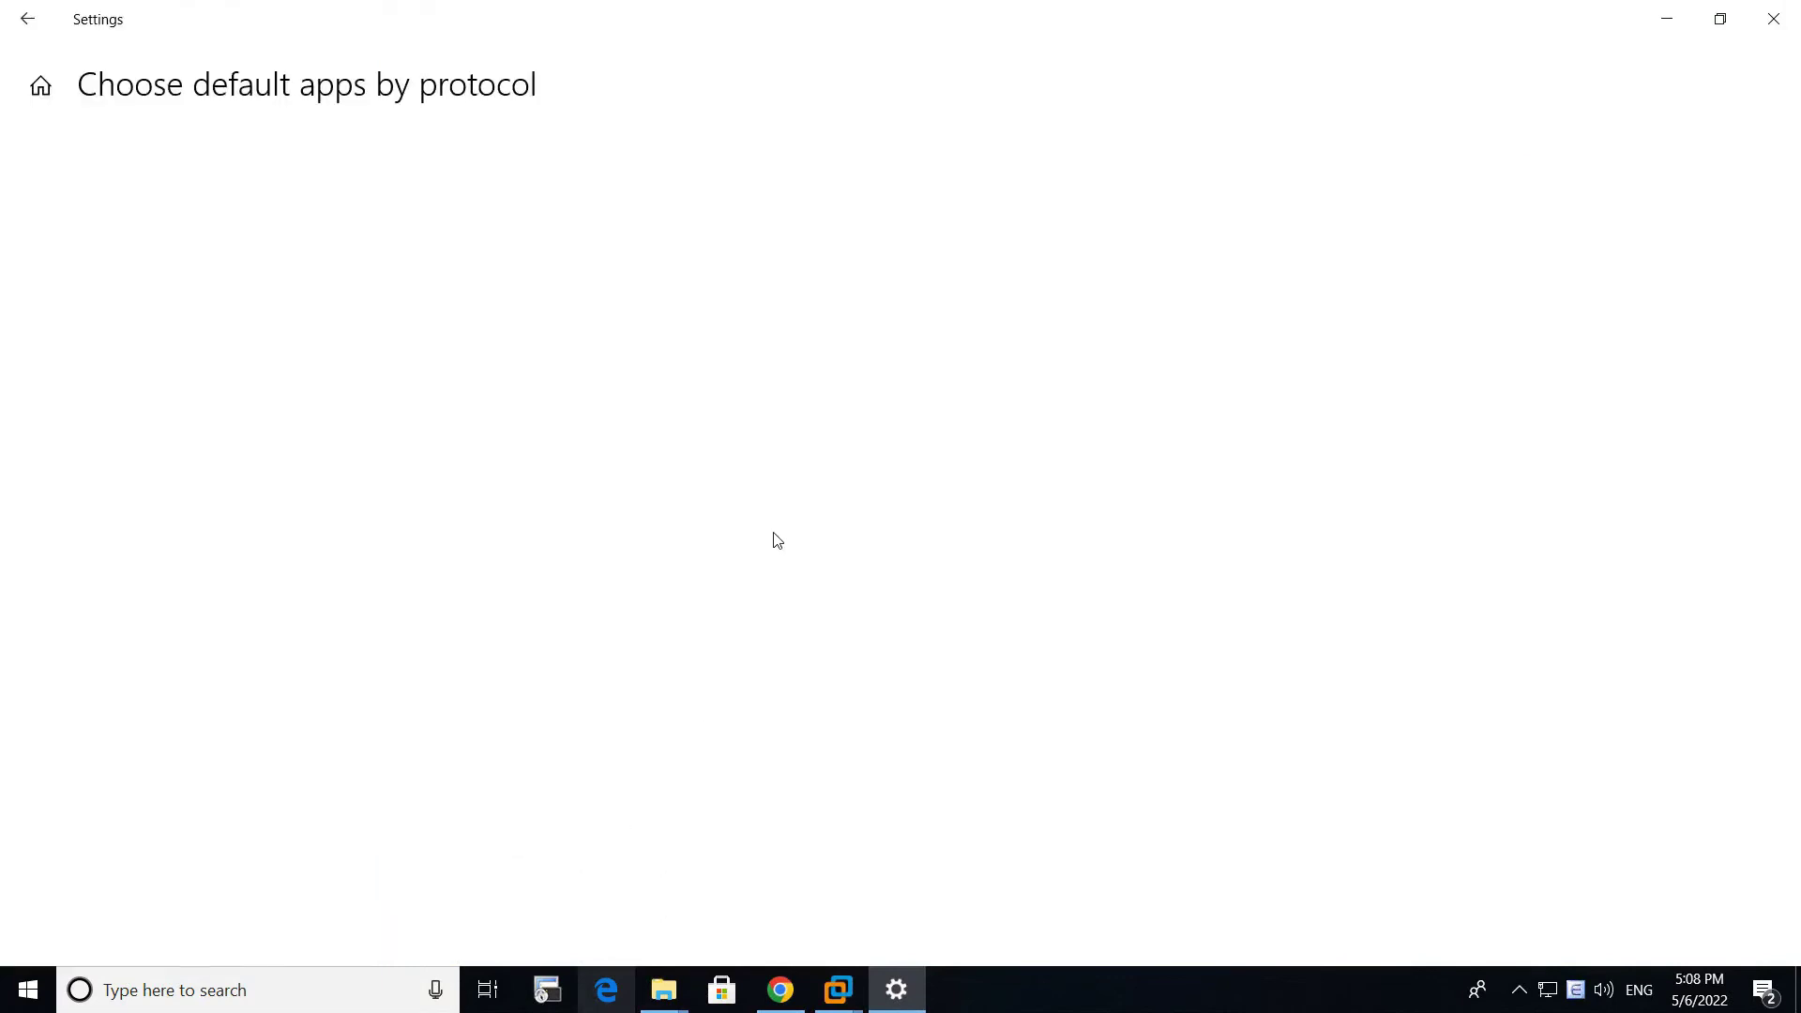
# Step: Set SecureCRT Application as the default app for the TELNET protocol and close Settings
pyautogui.scroll(-20, 723, 531)
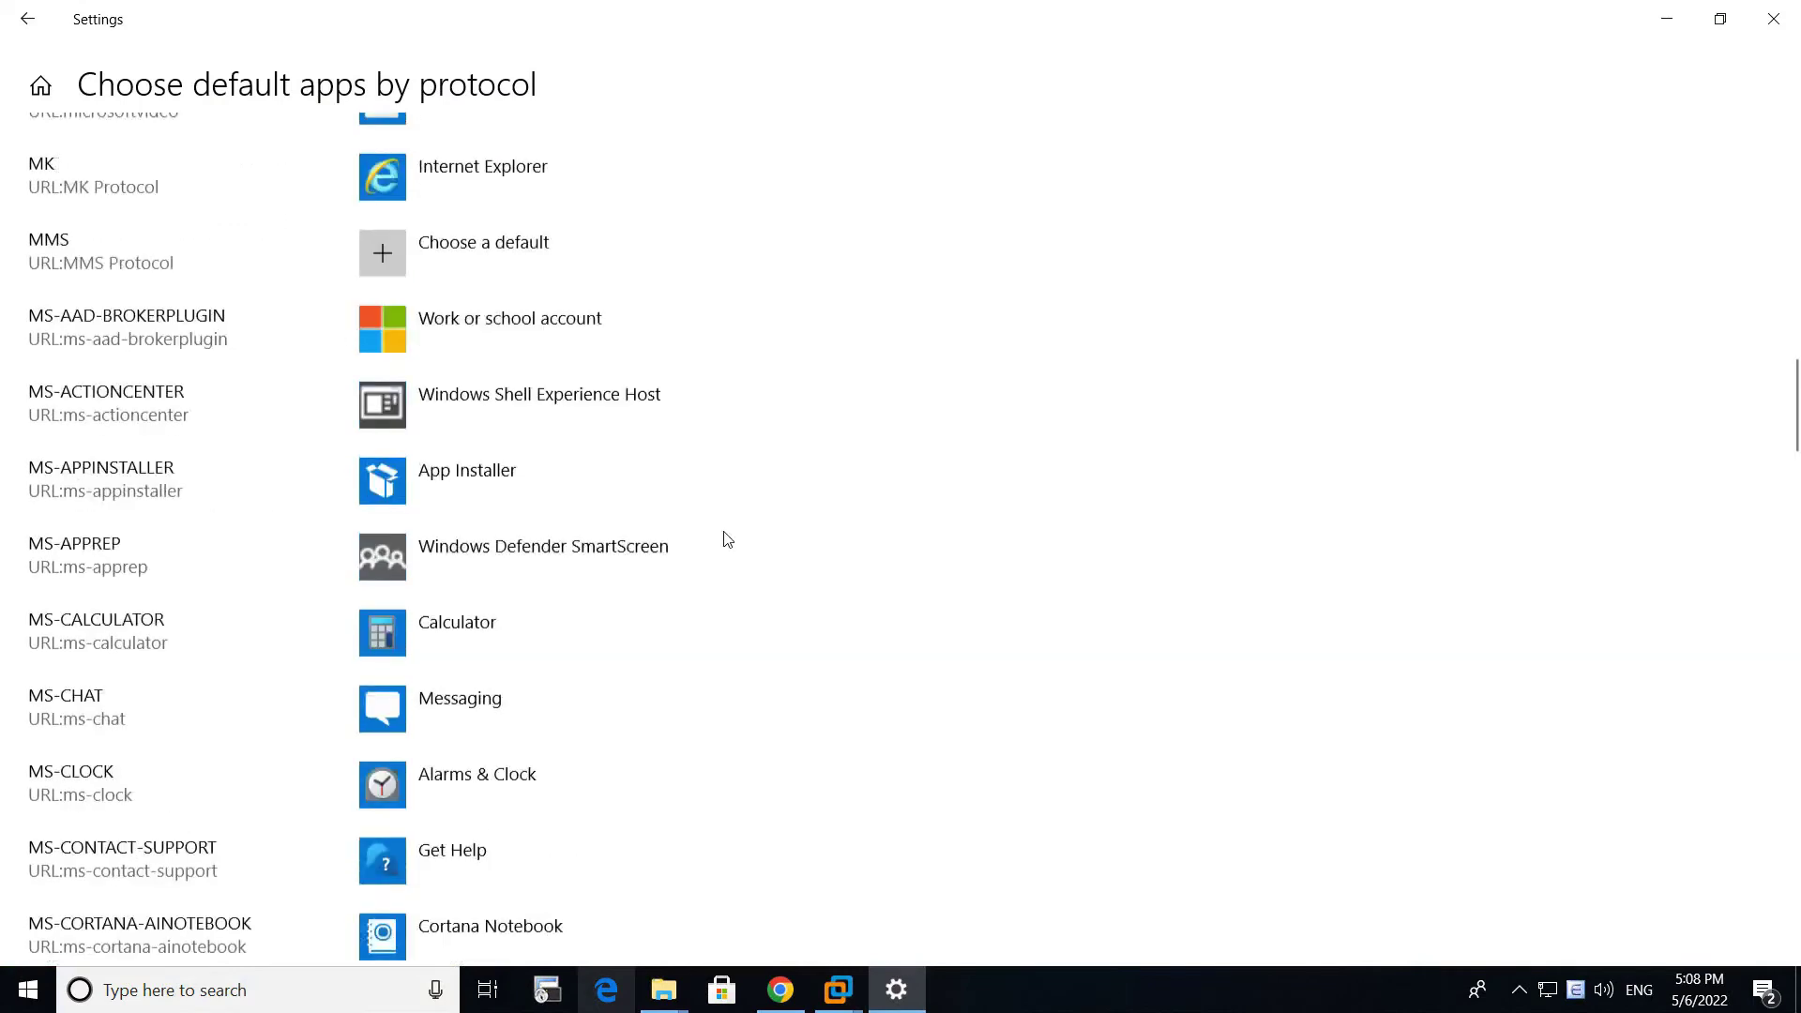
pyautogui.scroll(-15, 727, 539)
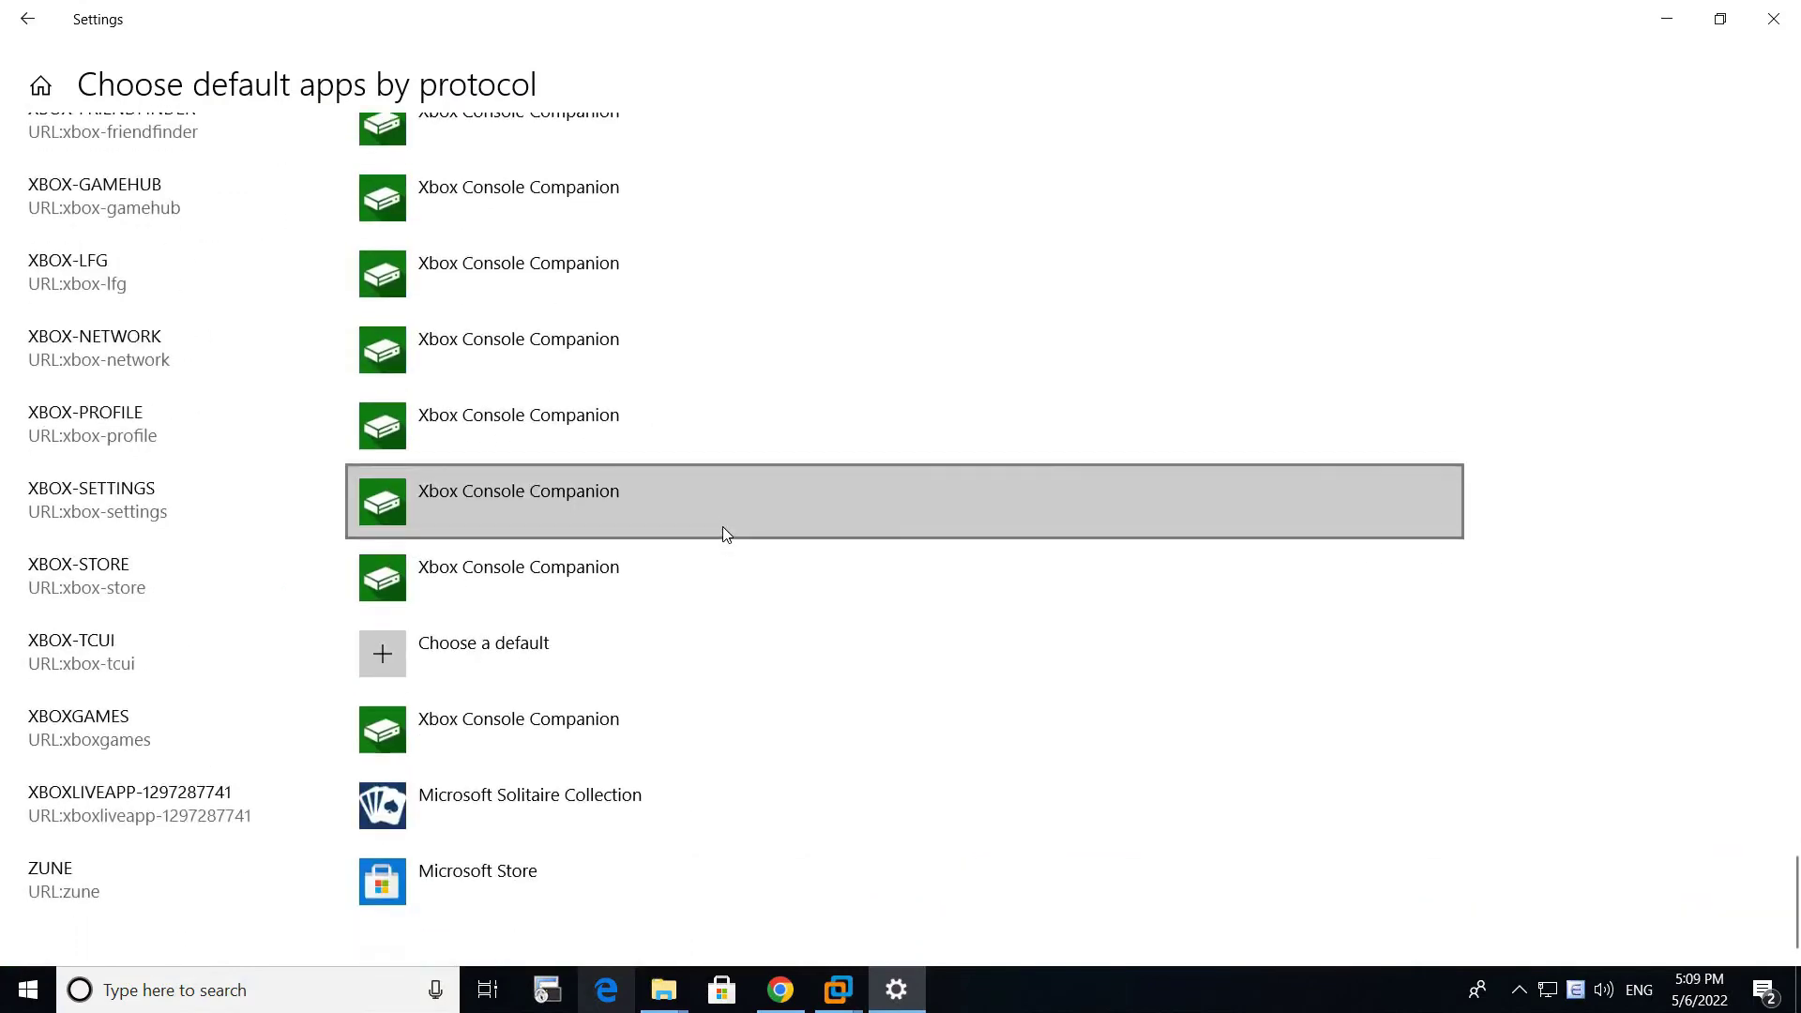
pyautogui.scroll(15, 563, 520)
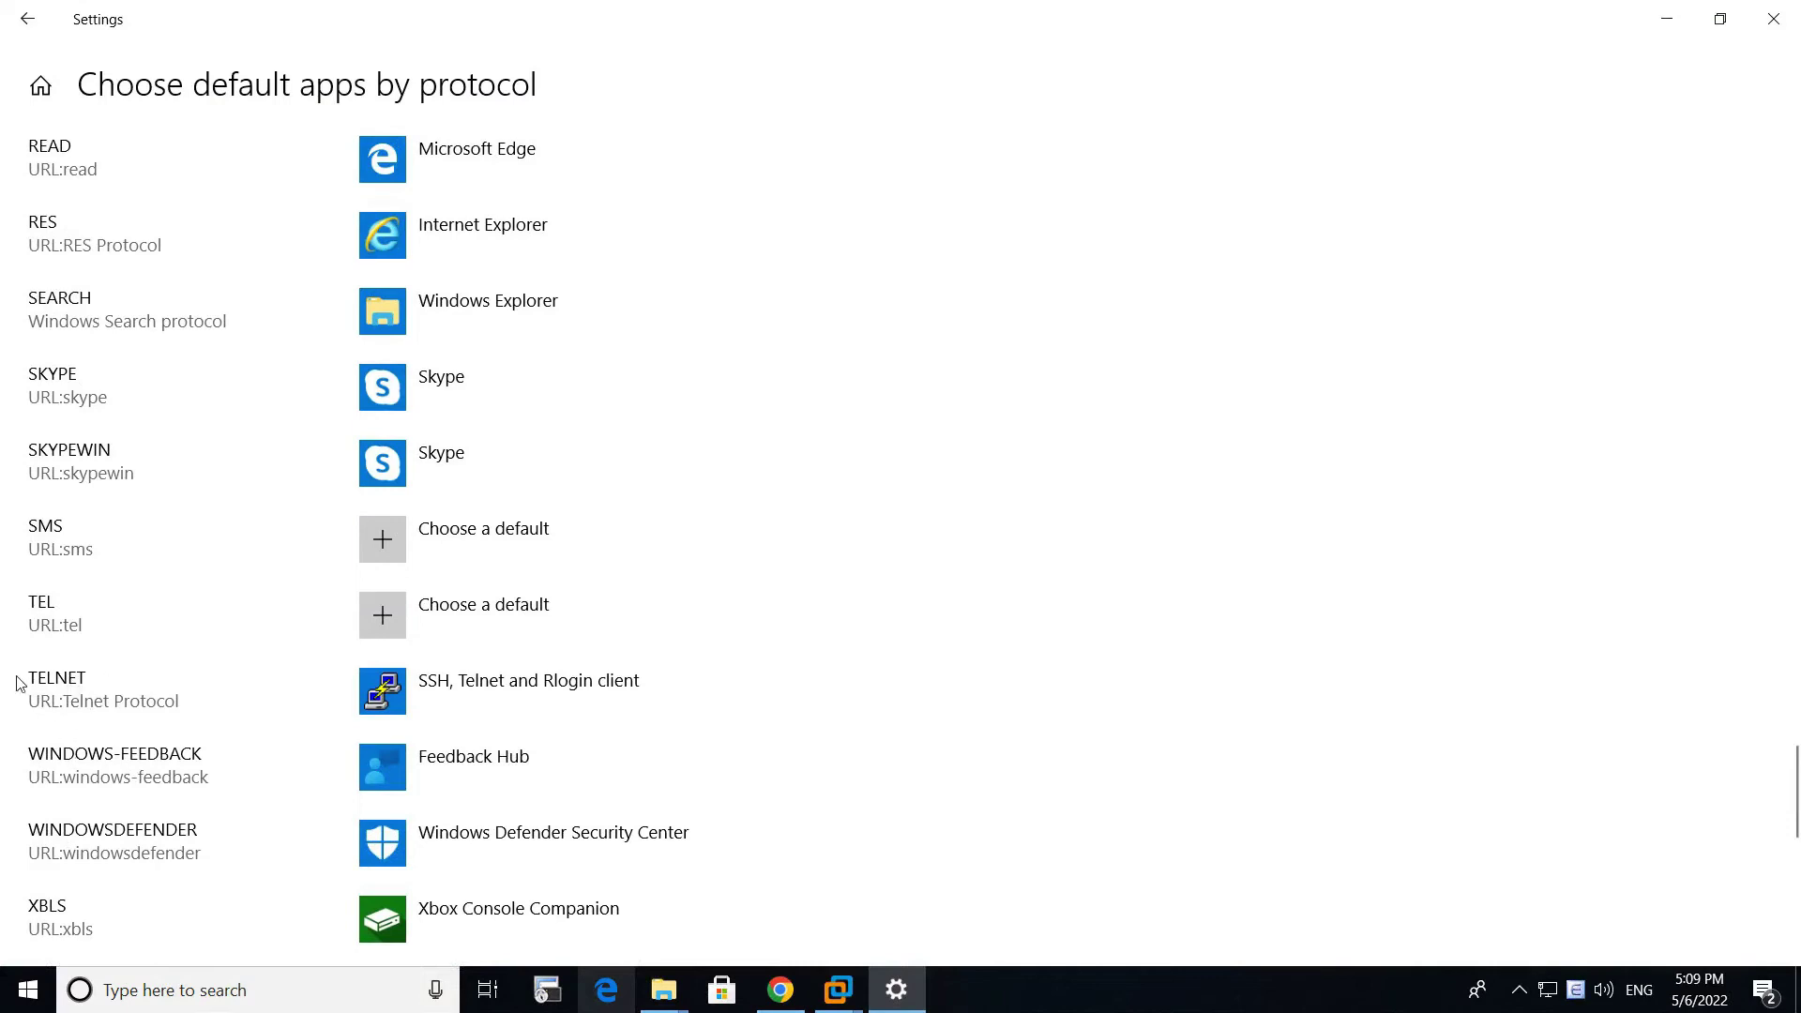
pyautogui.click(405, 685)
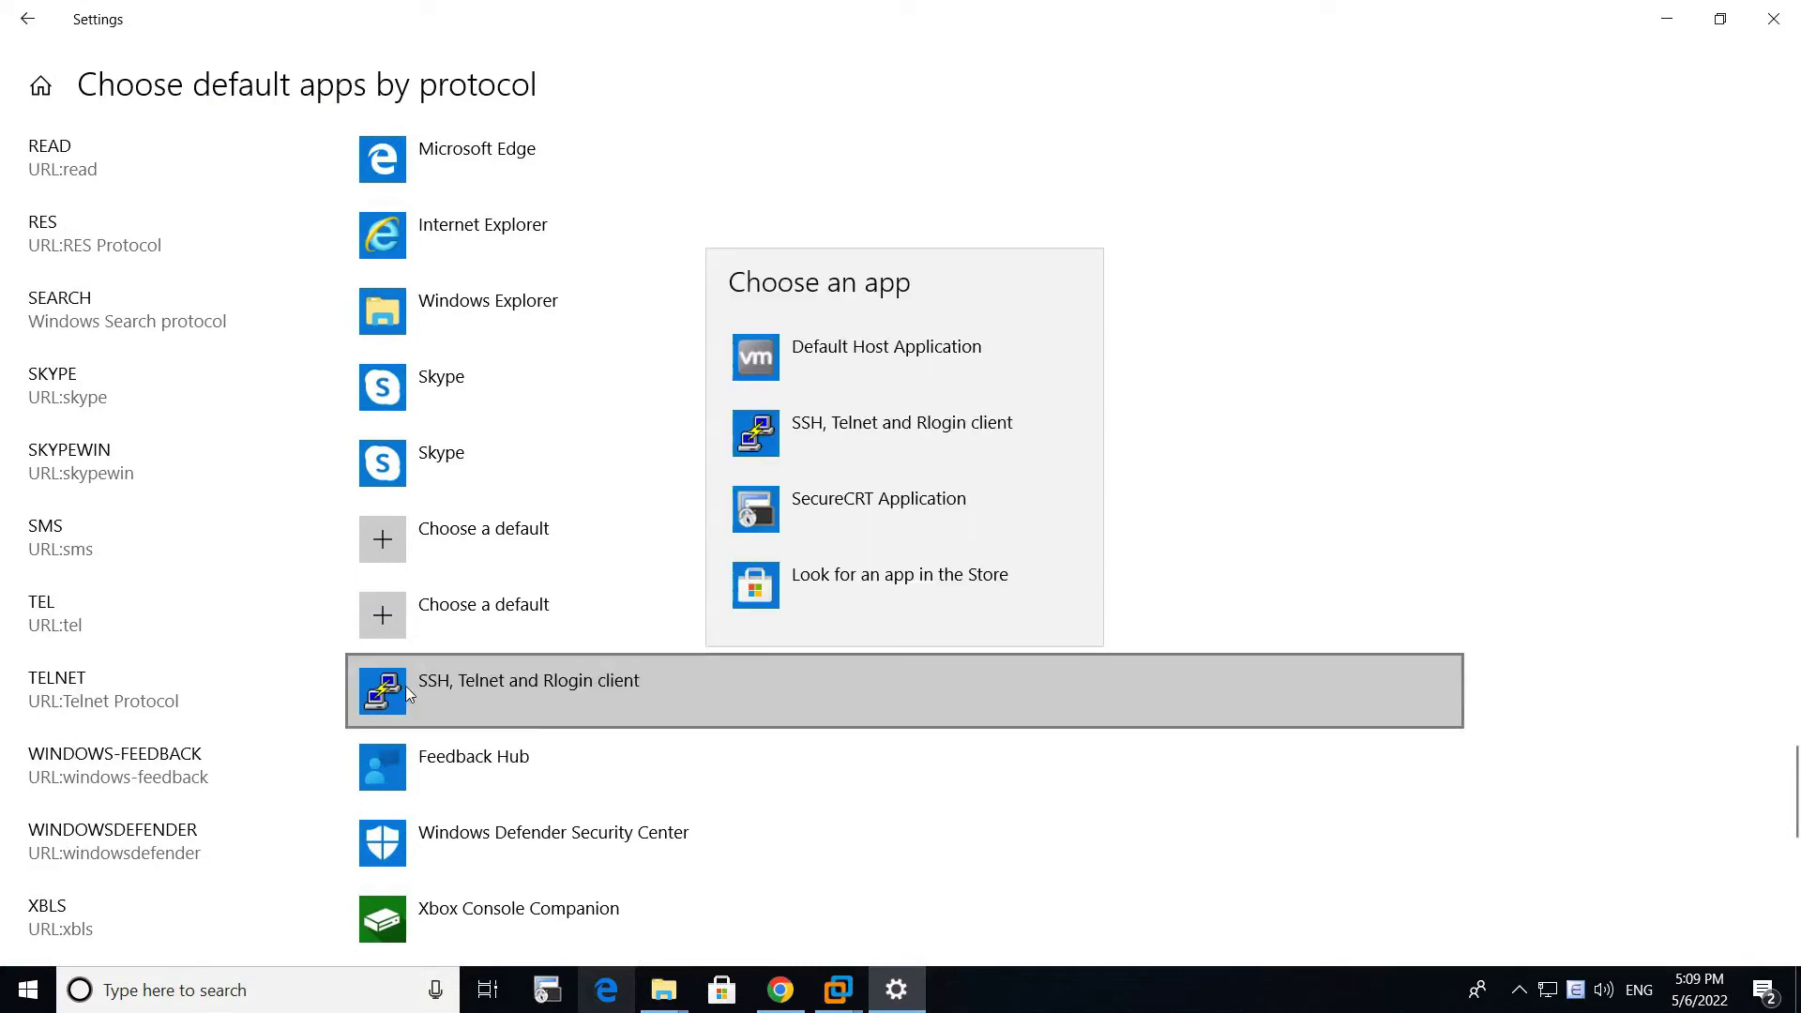
pyautogui.click(857, 518)
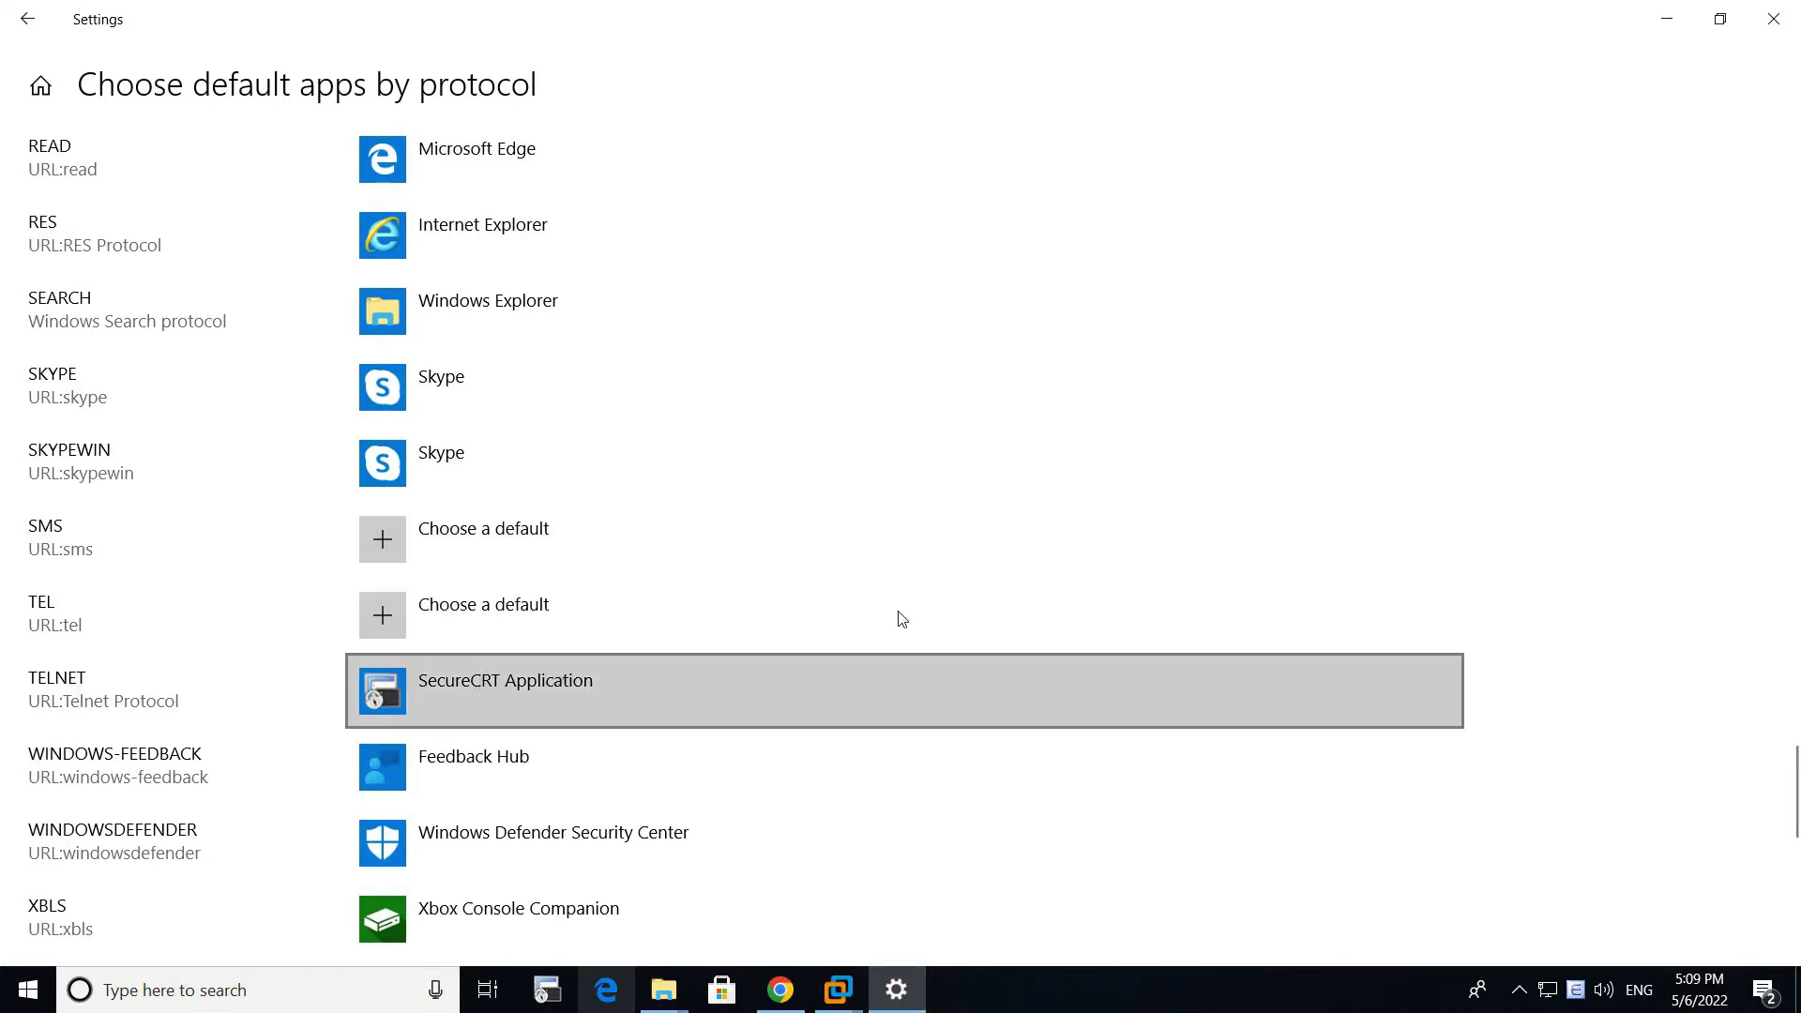
pyautogui.scroll(-10, 1623, 376)
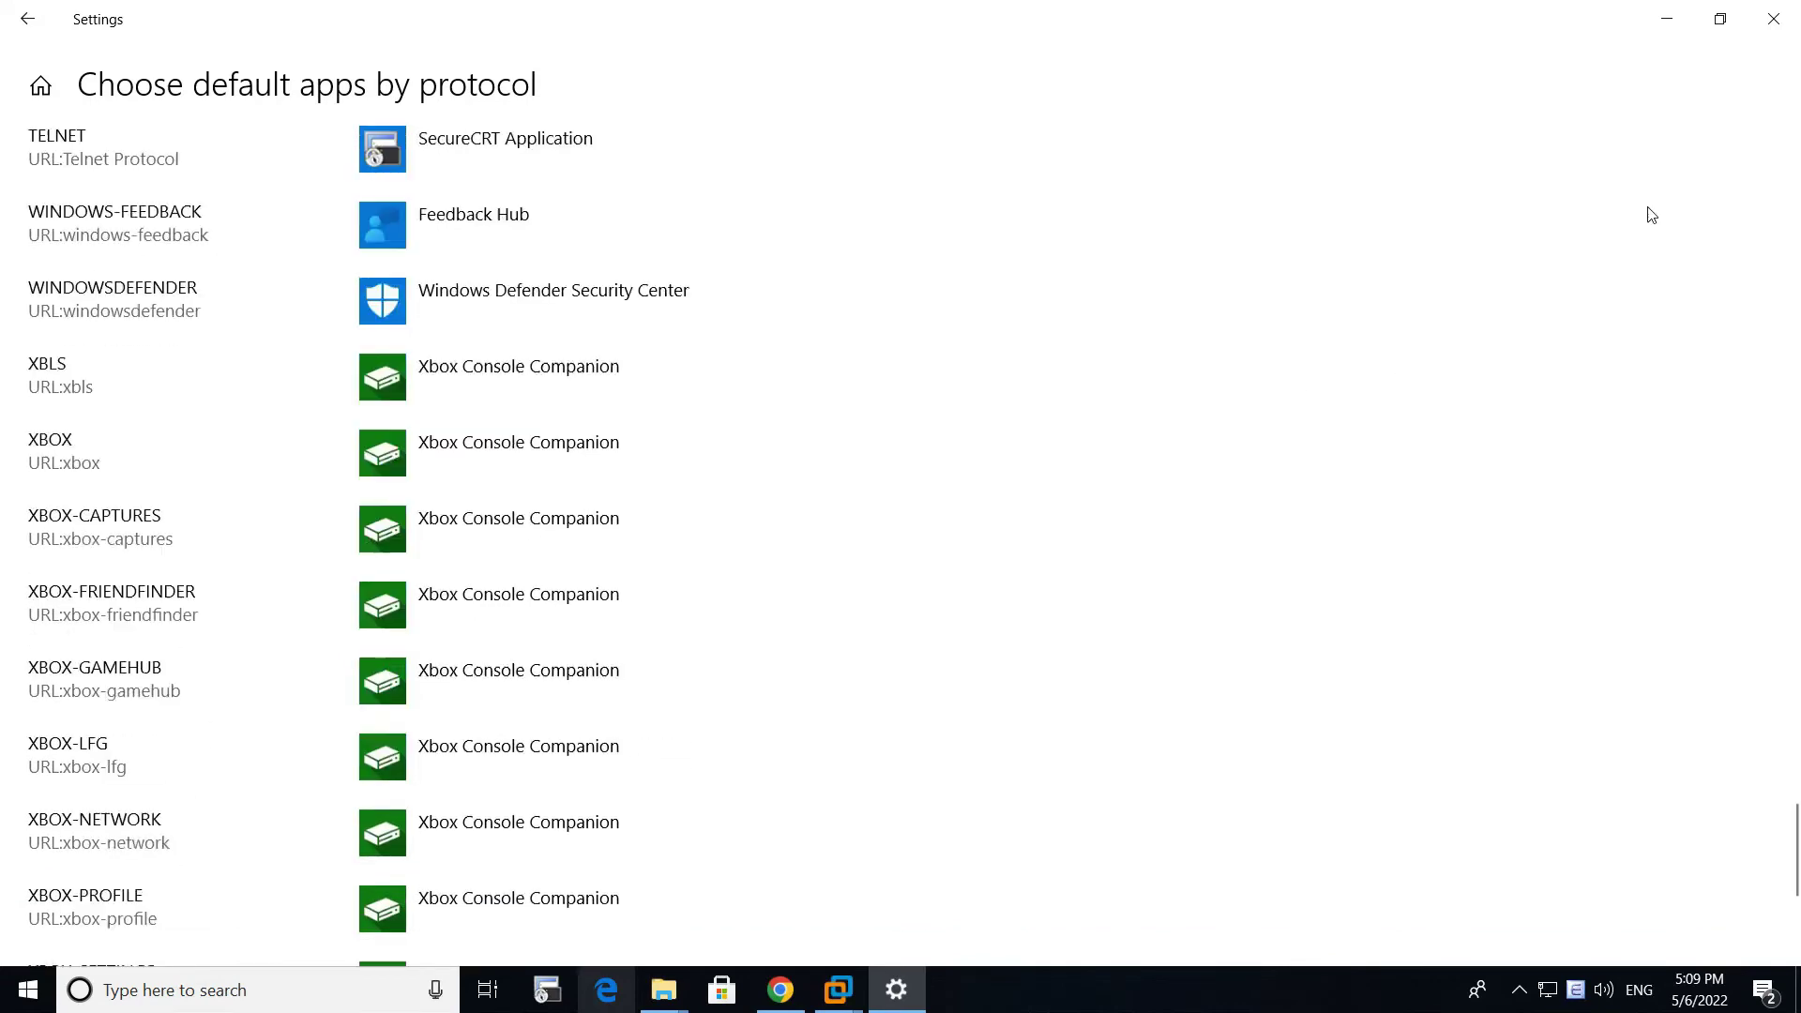
pyautogui.click(1773, 19)
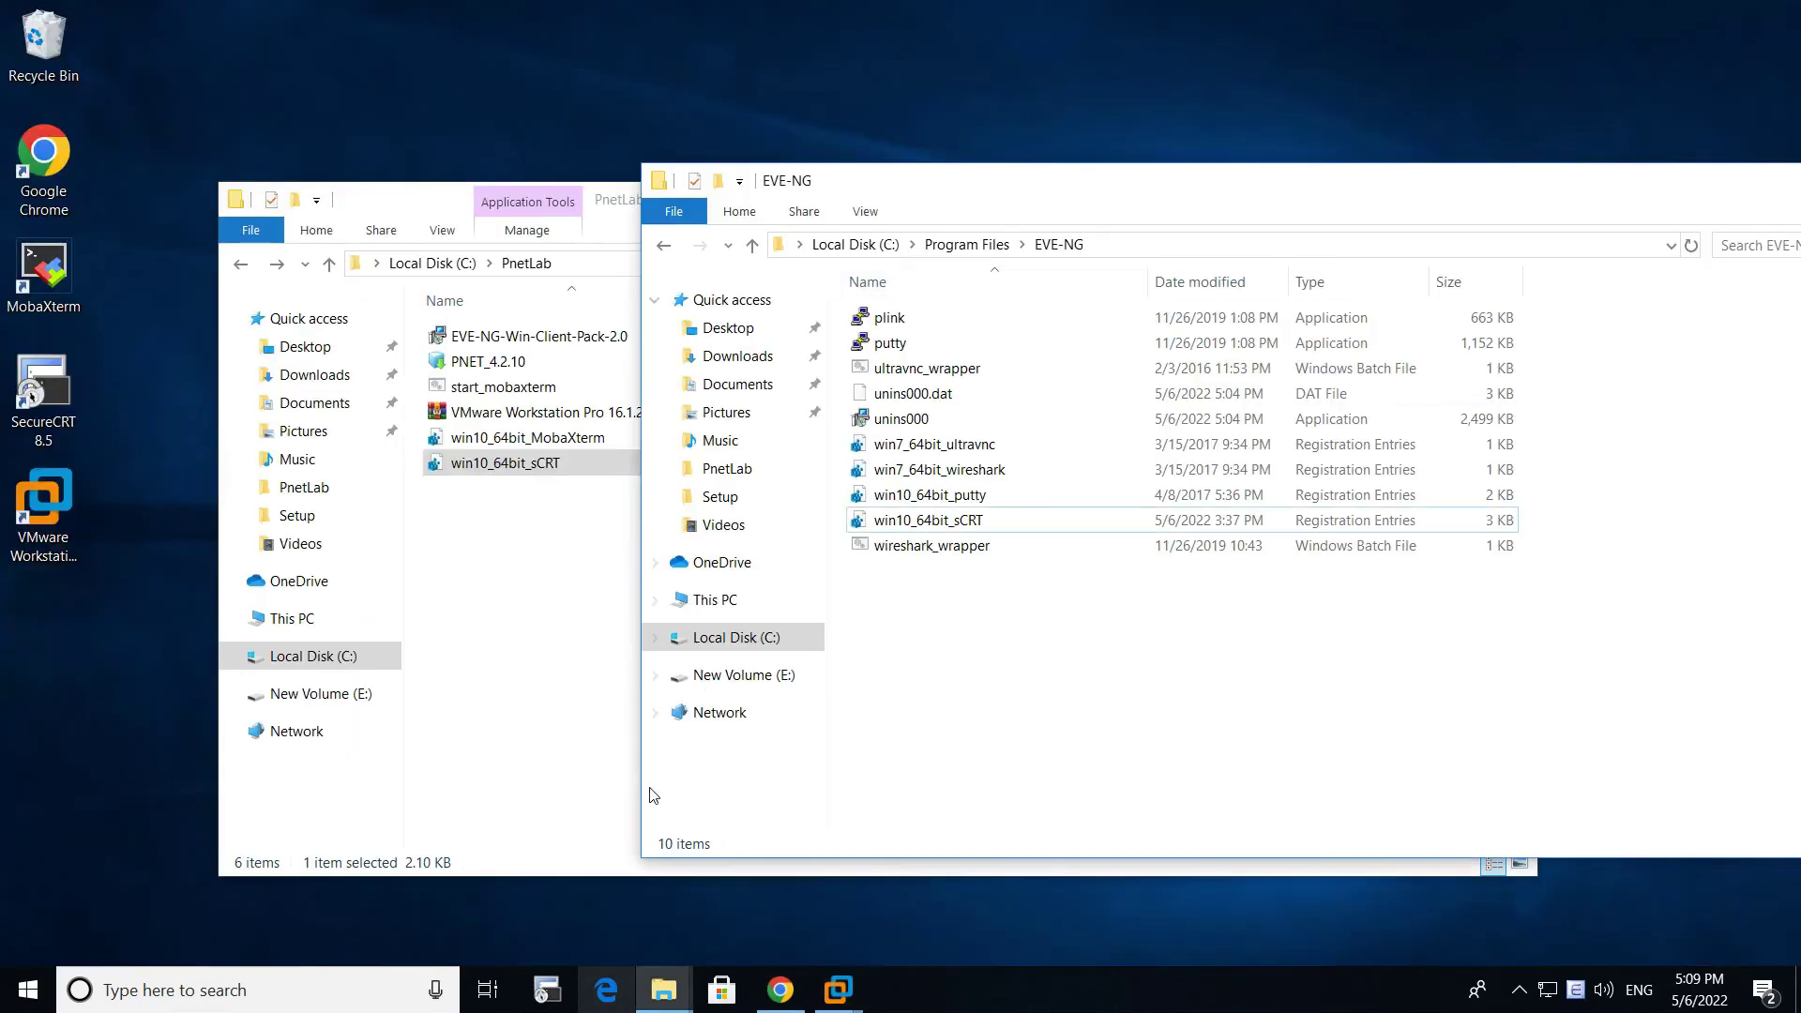
# Step: Switch to Chrome, reload the PNETLab topology, and open the VPC1 console with SecureCRT
pyautogui.click(779, 991)
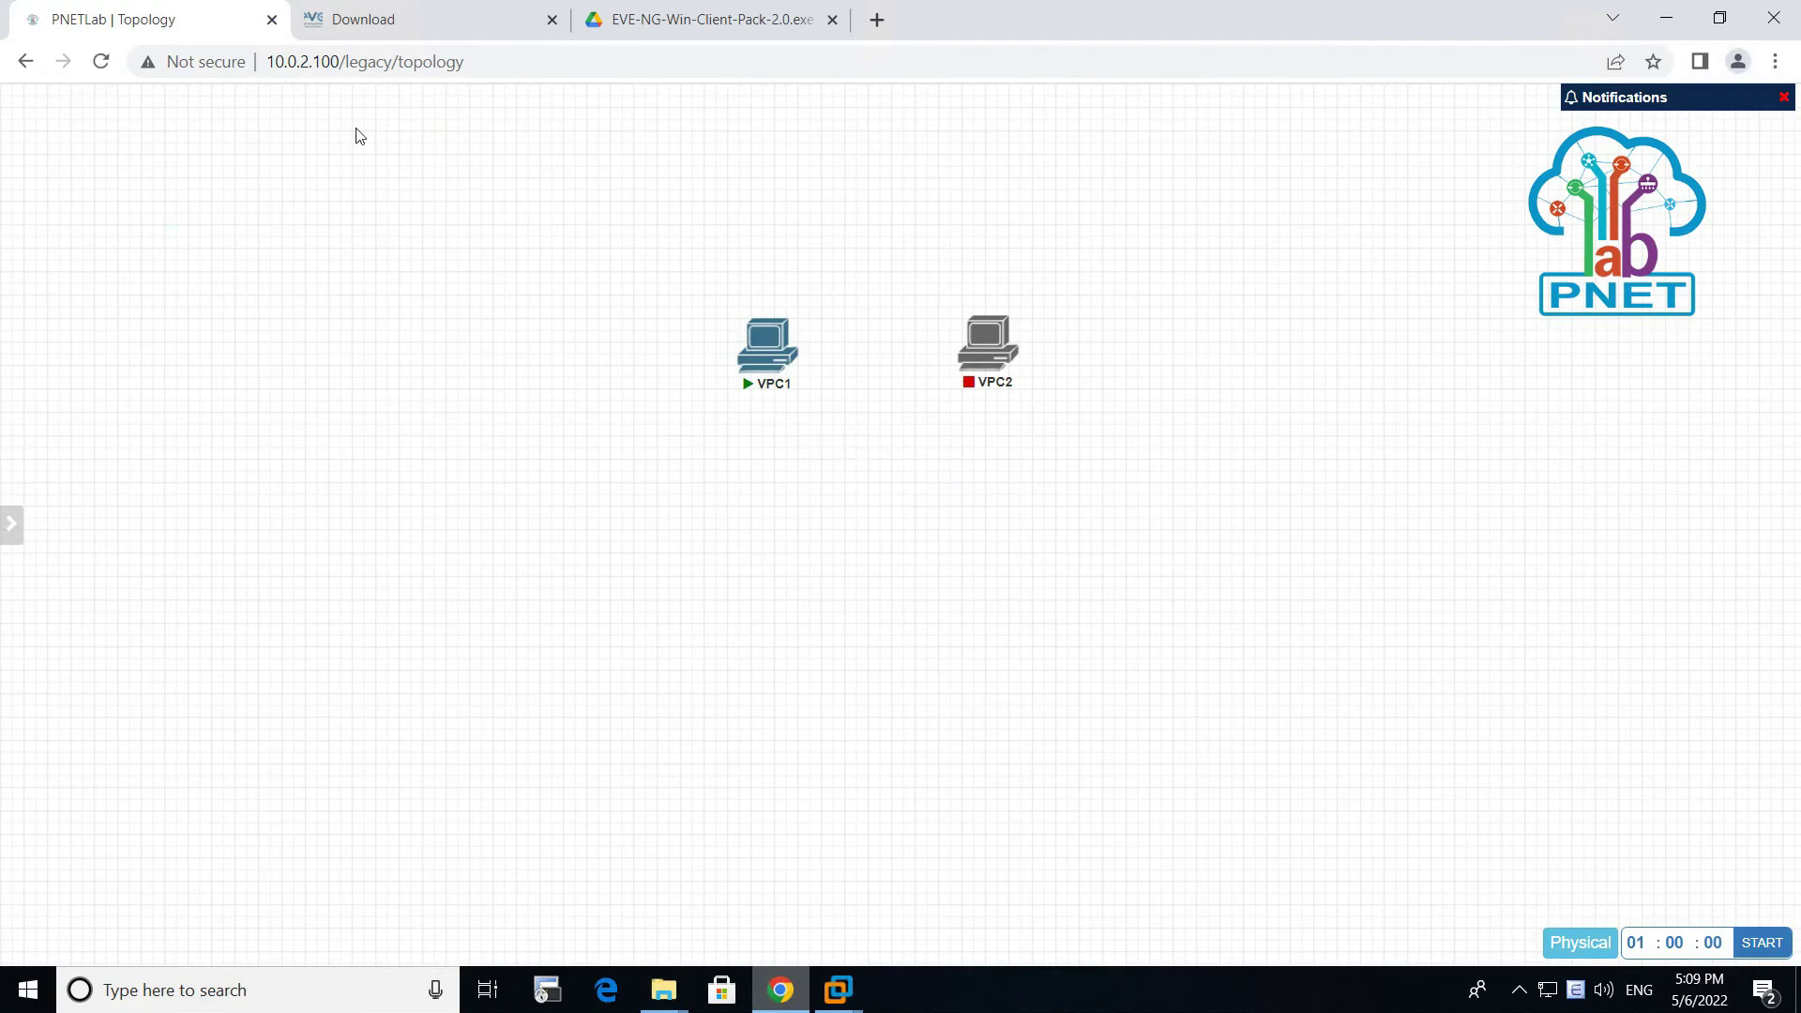
pyautogui.click(102, 62)
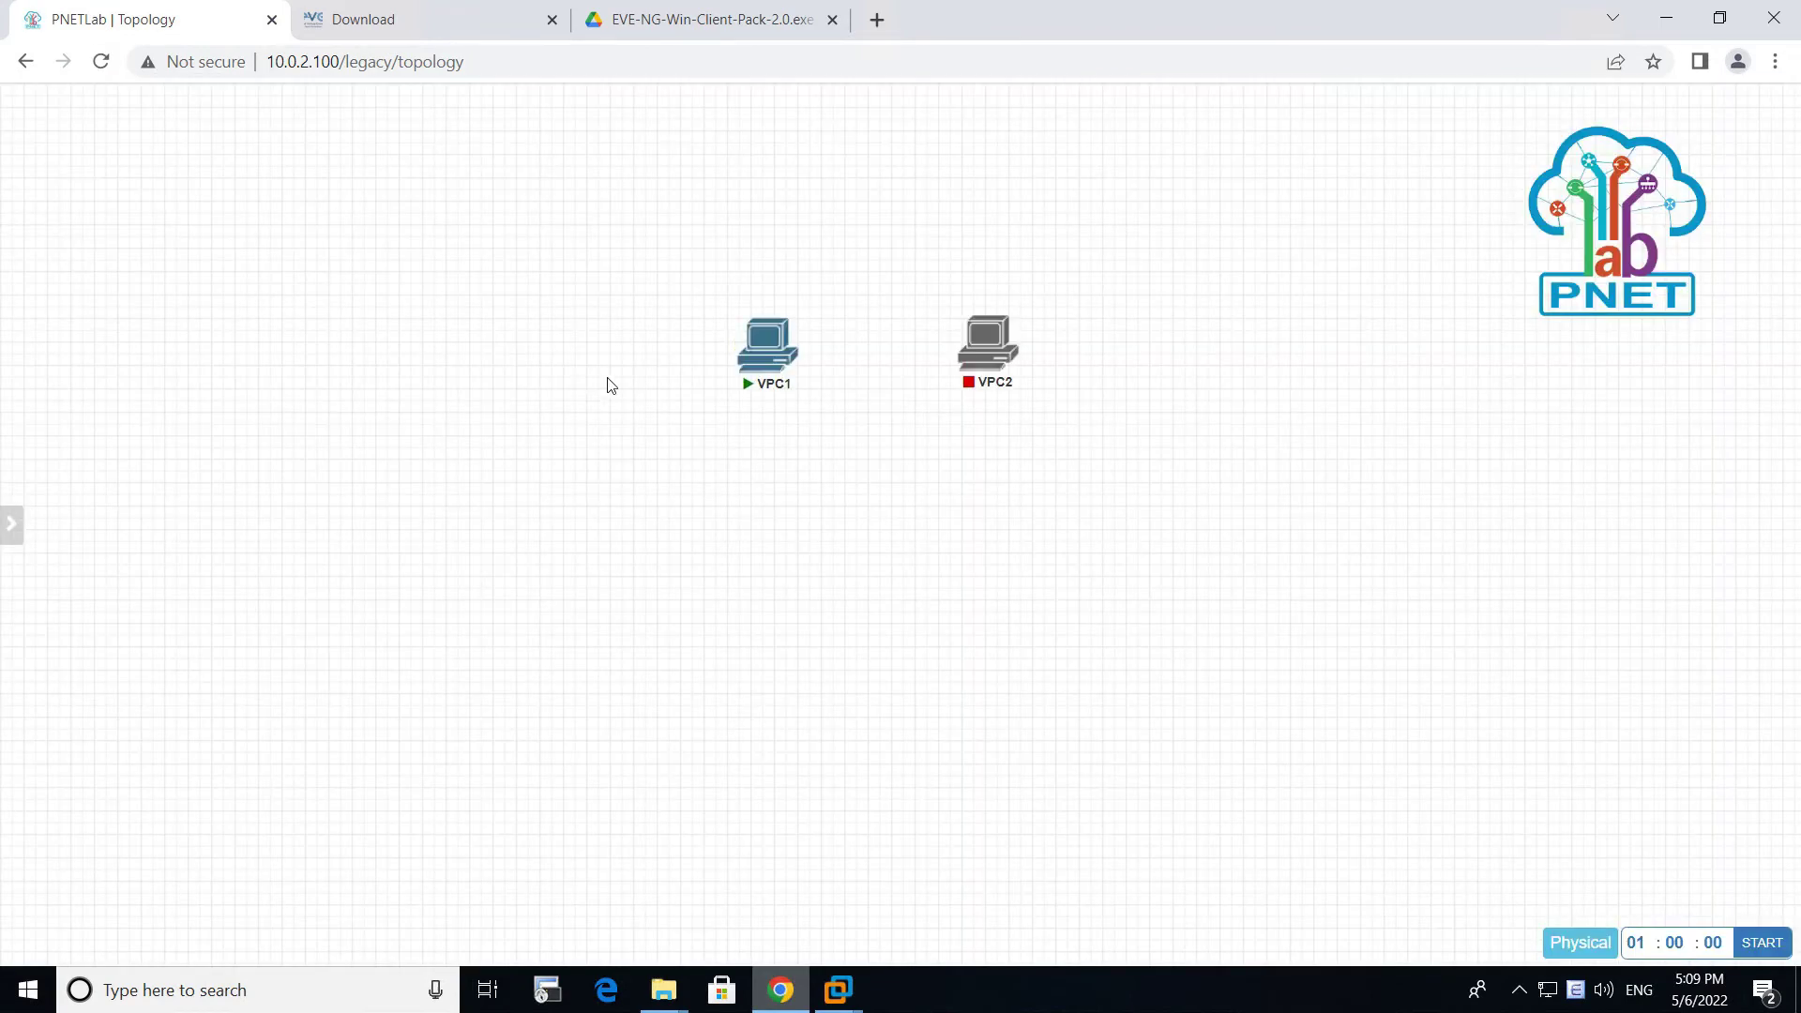
pyautogui.moveTo(765, 361)
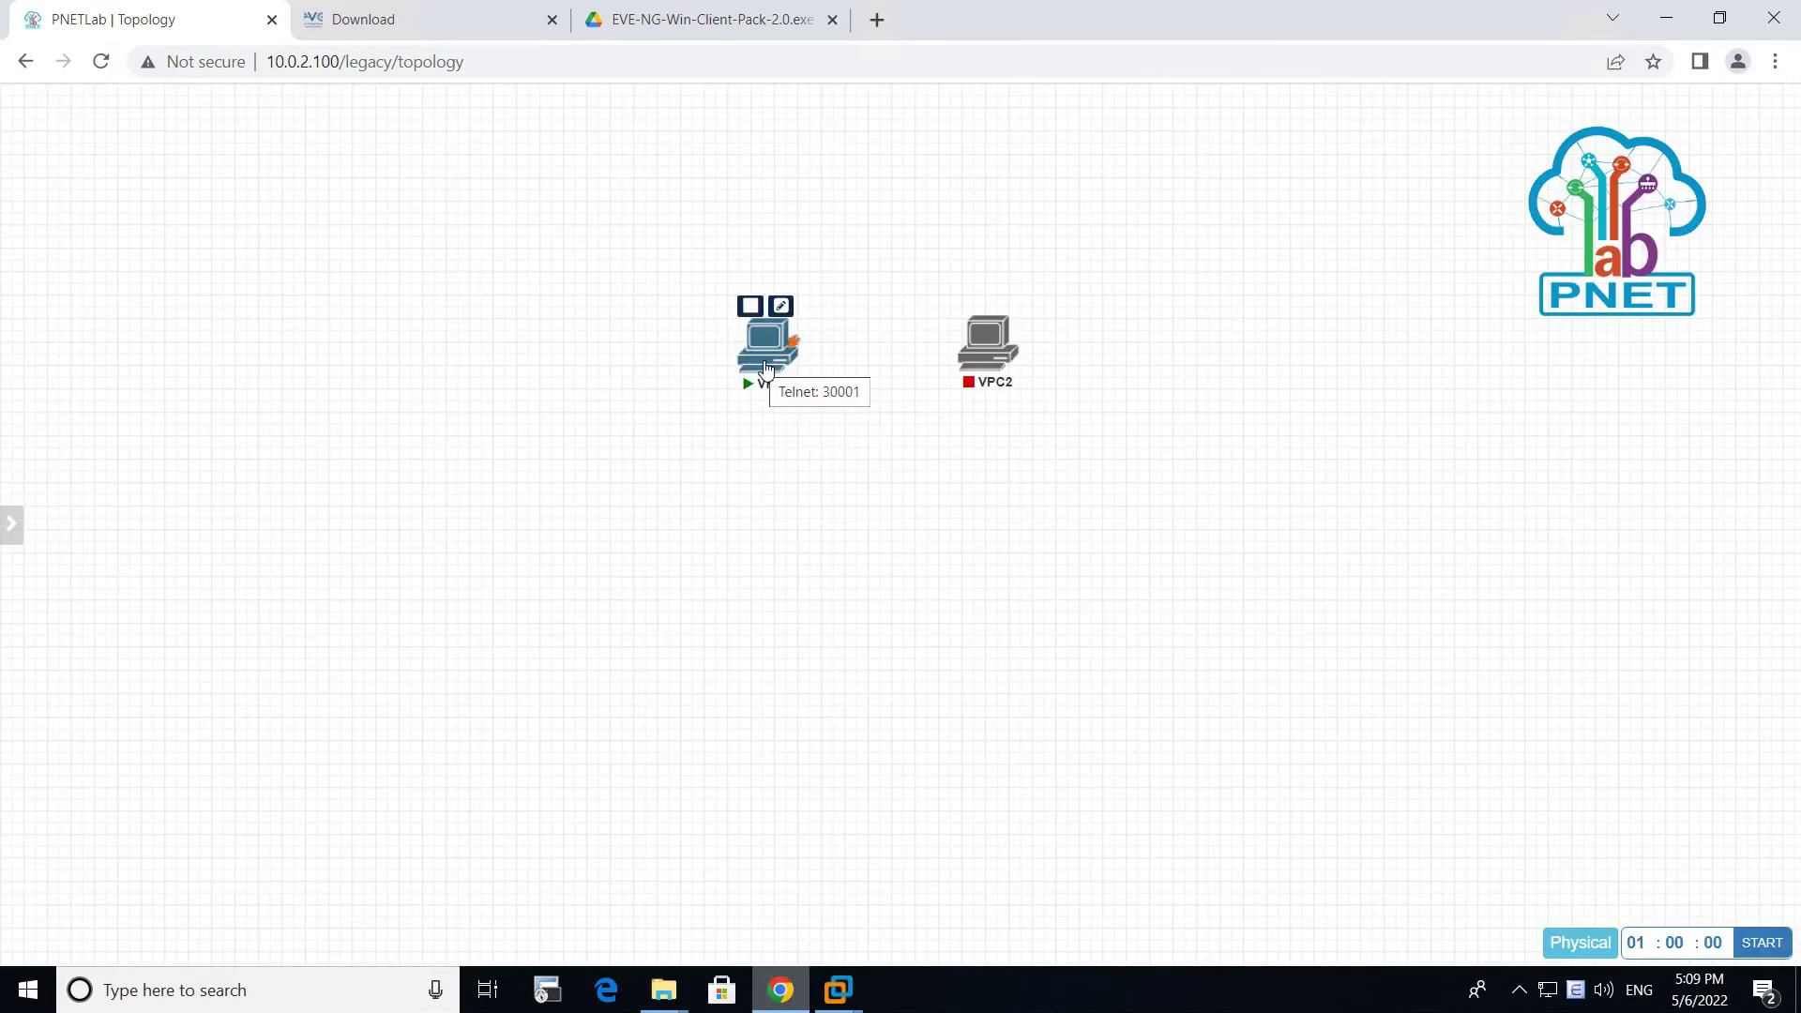
pyautogui.click(765, 366)
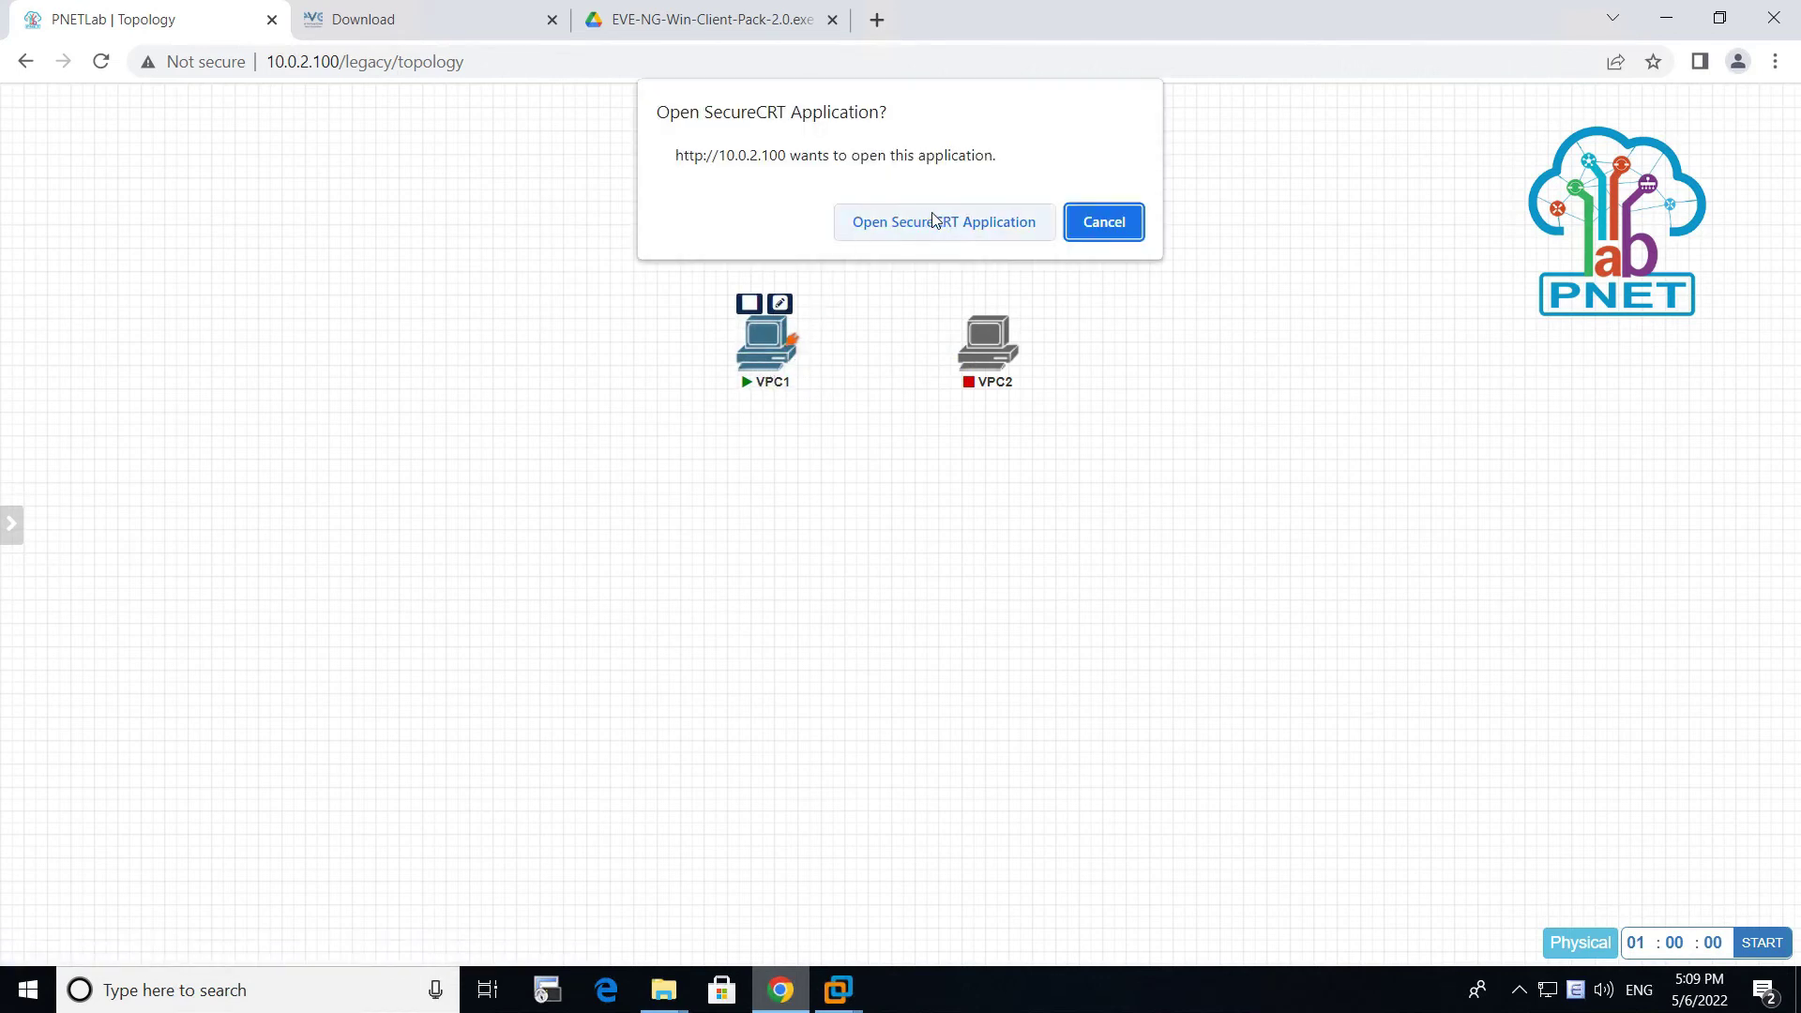
pyautogui.click(919, 224)
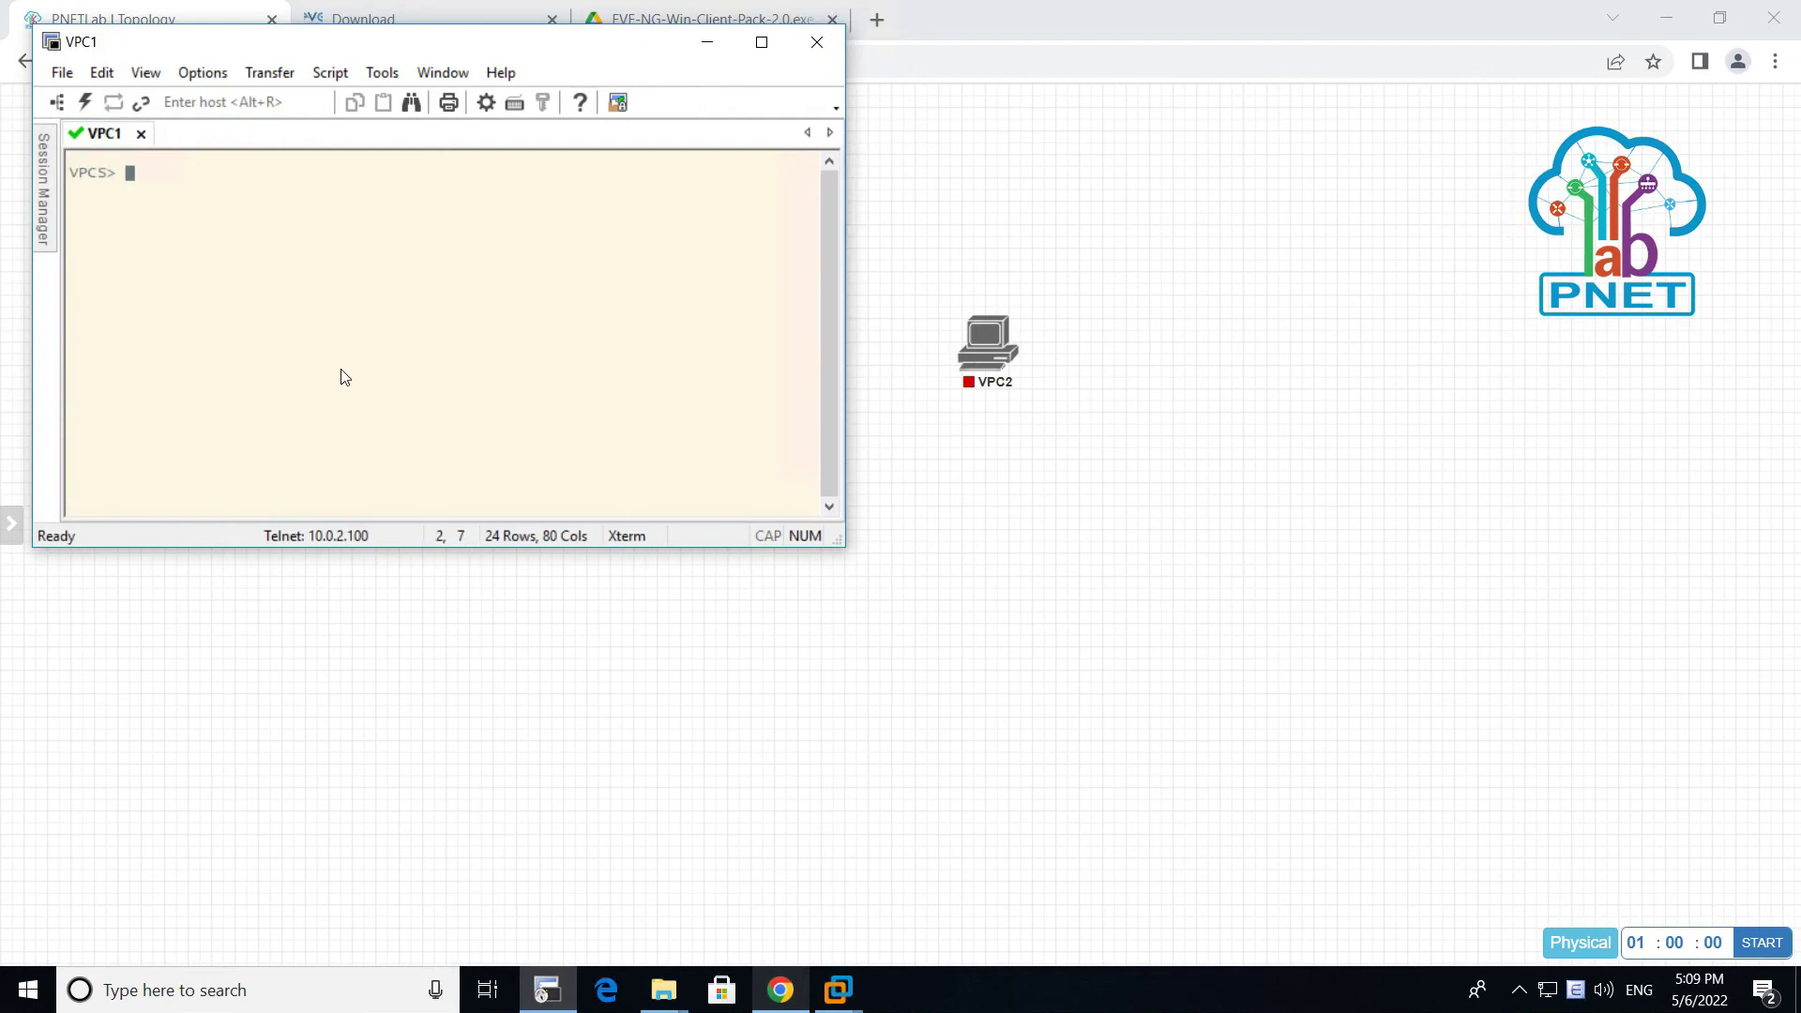
# Step: Run "show ip" in the VPC1 console to test it, and close SecureCRT, disconnecting the session
pyautogui.press('Return')
pyautogui.press('Return')
pyautogui.write('show ip')
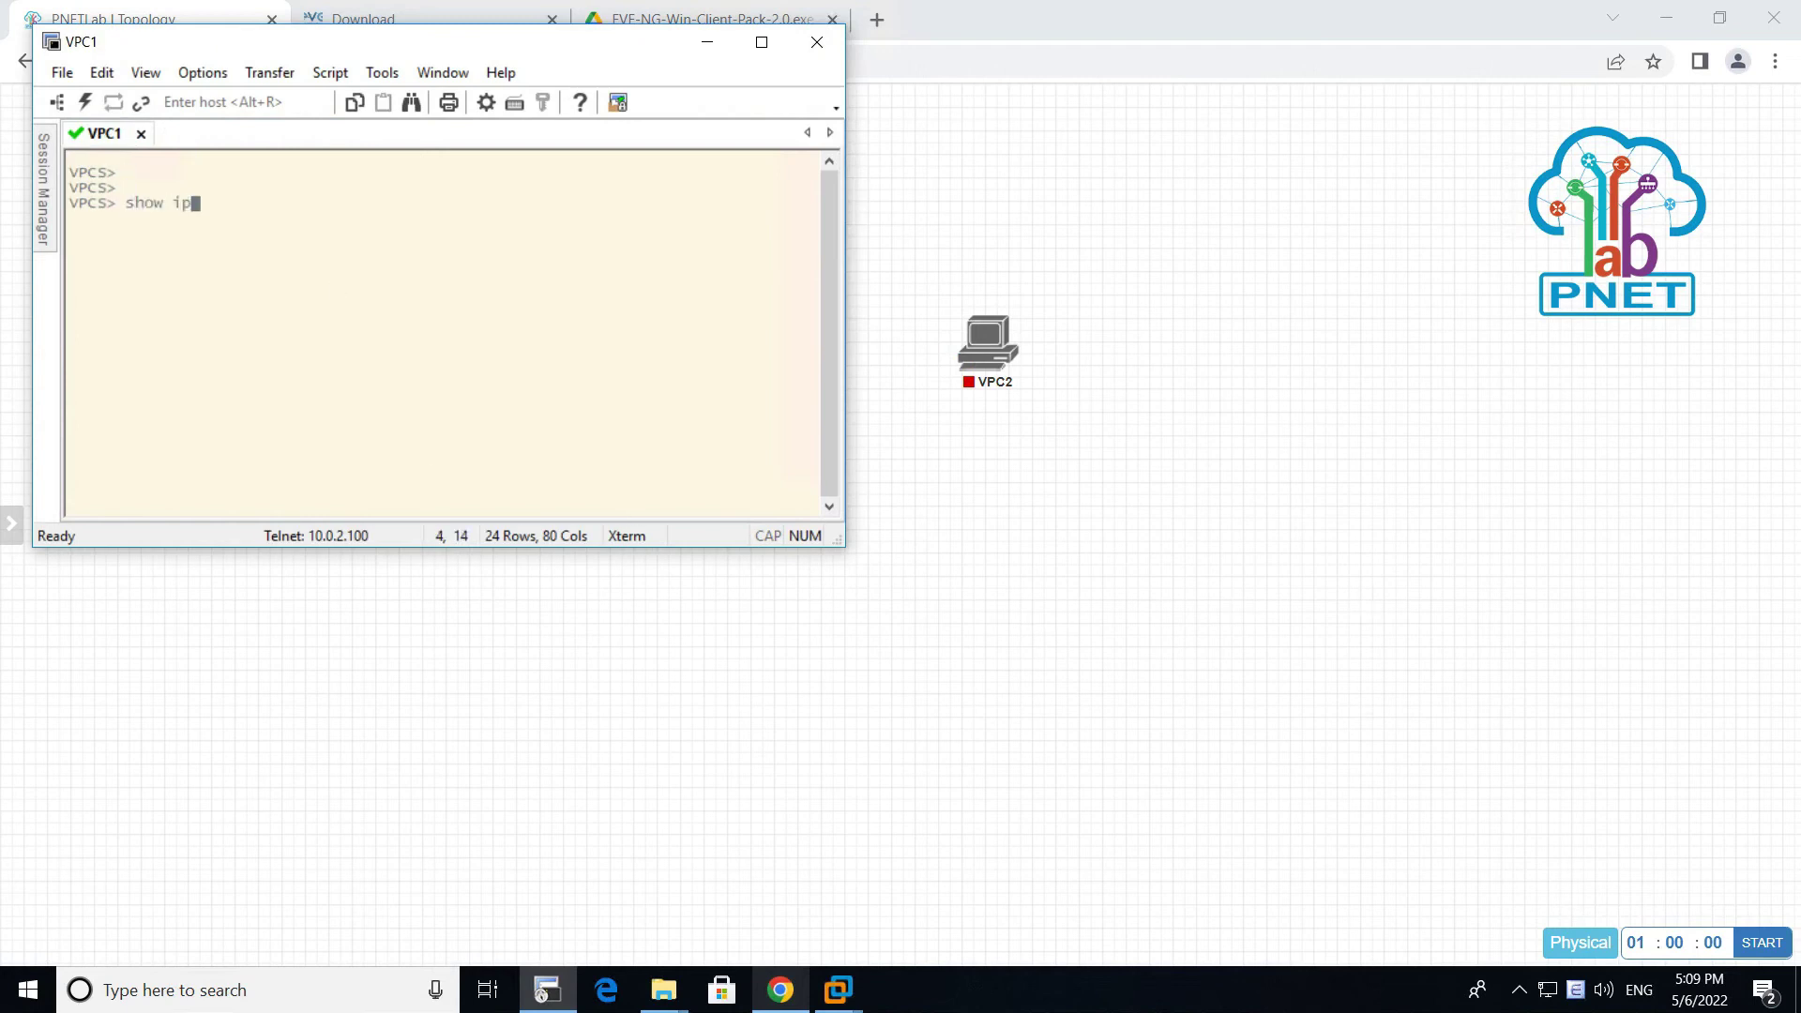
pyautogui.press('Return')
pyautogui.press('Return')
pyautogui.press('Return')
pyautogui.press('Return')
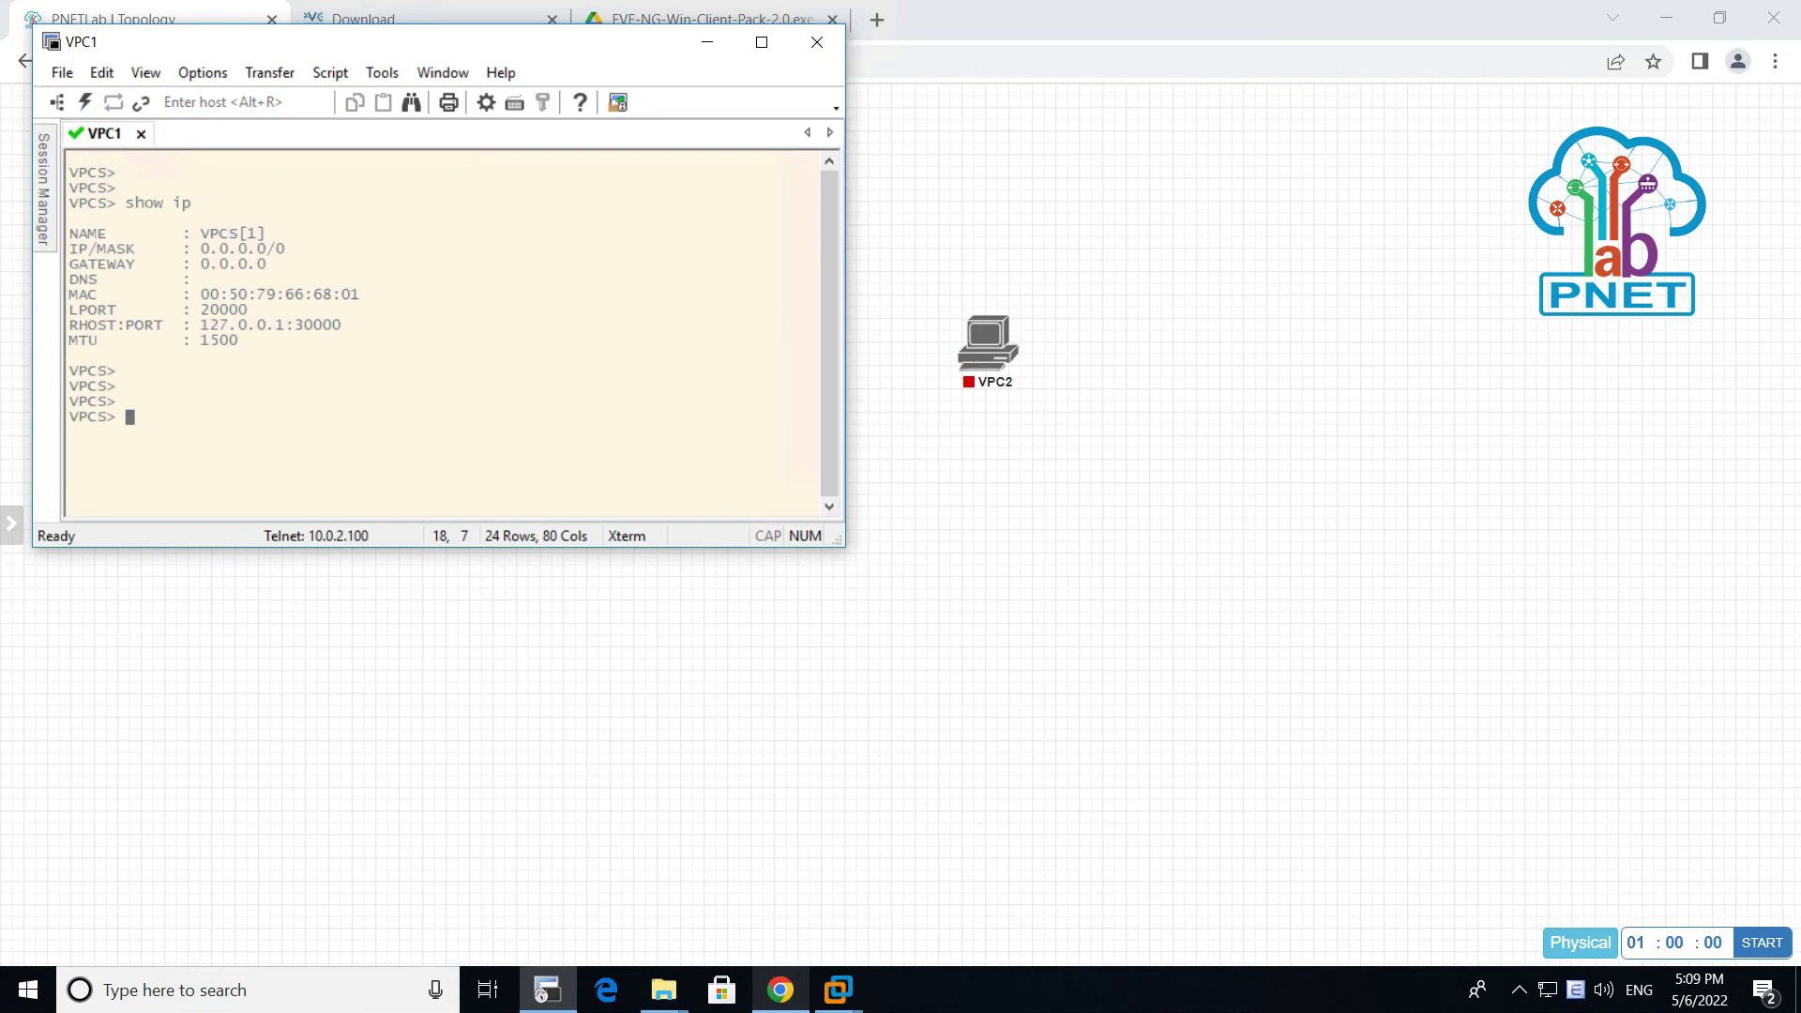
pyautogui.click(817, 41)
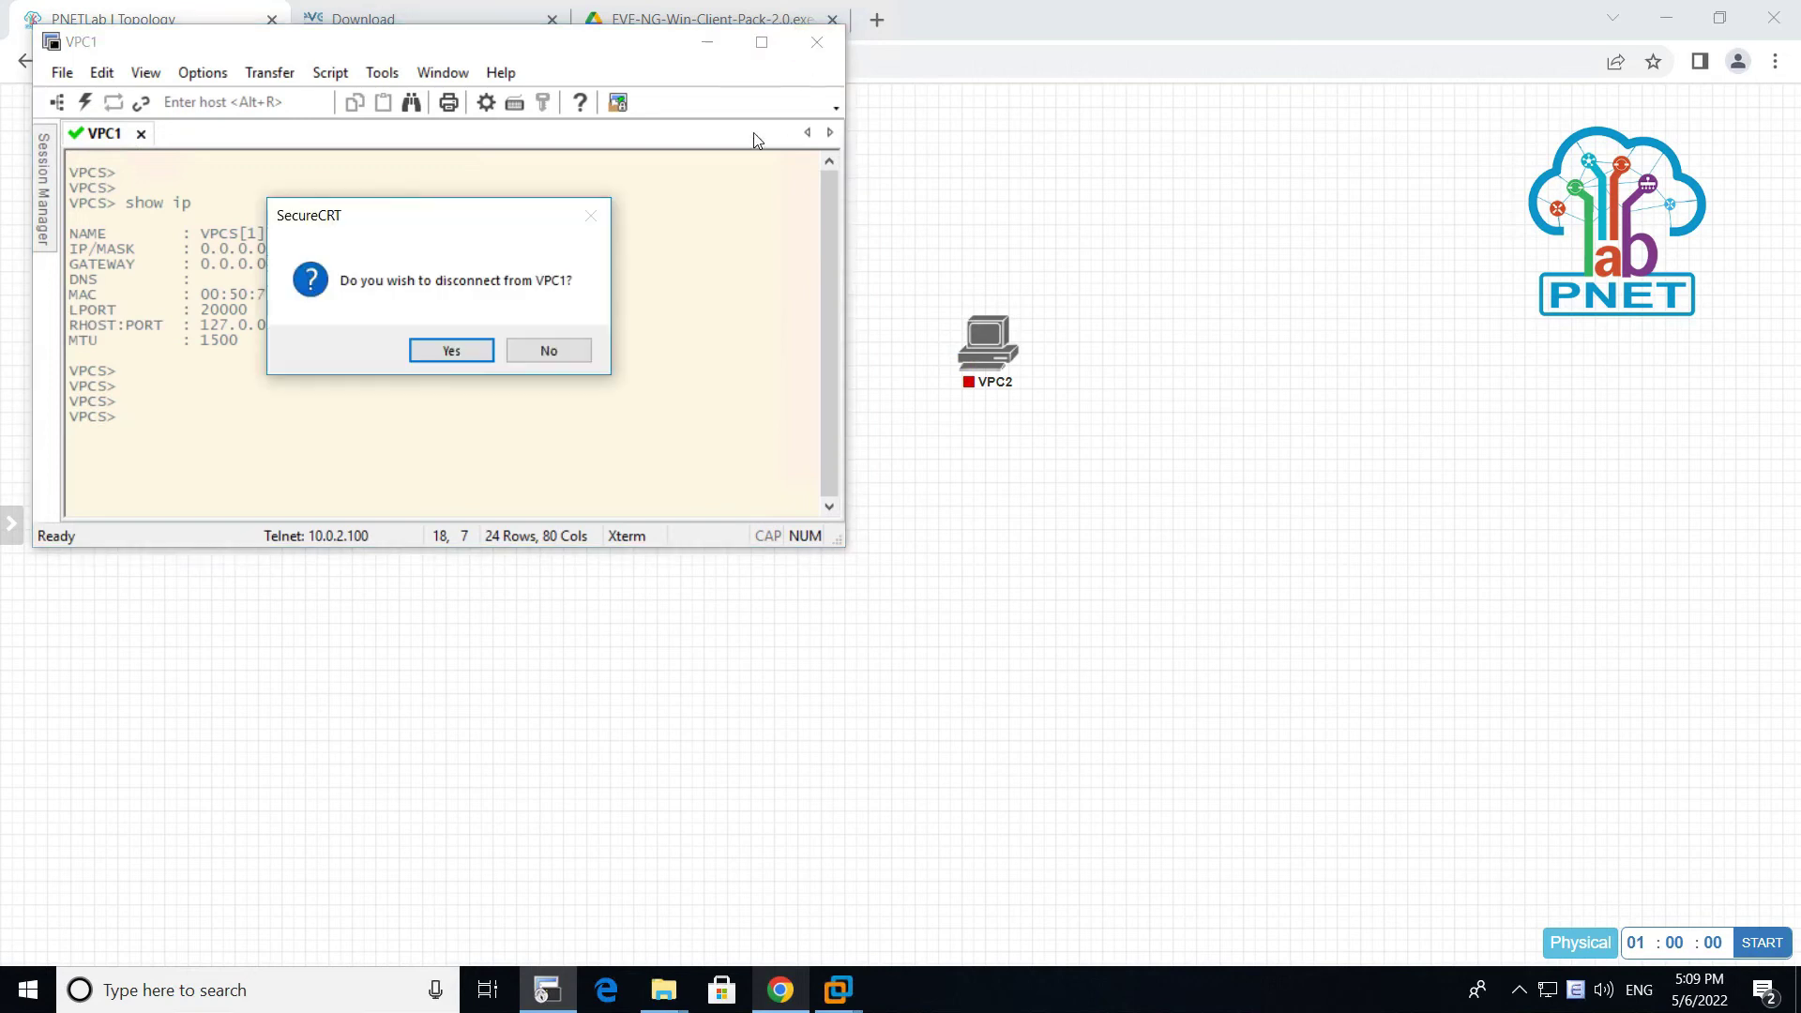
pyautogui.click(451, 351)
# Step: Bring up the PnetLab folder window and turn on the display of file name extensions
pyautogui.moveTo(663, 989)
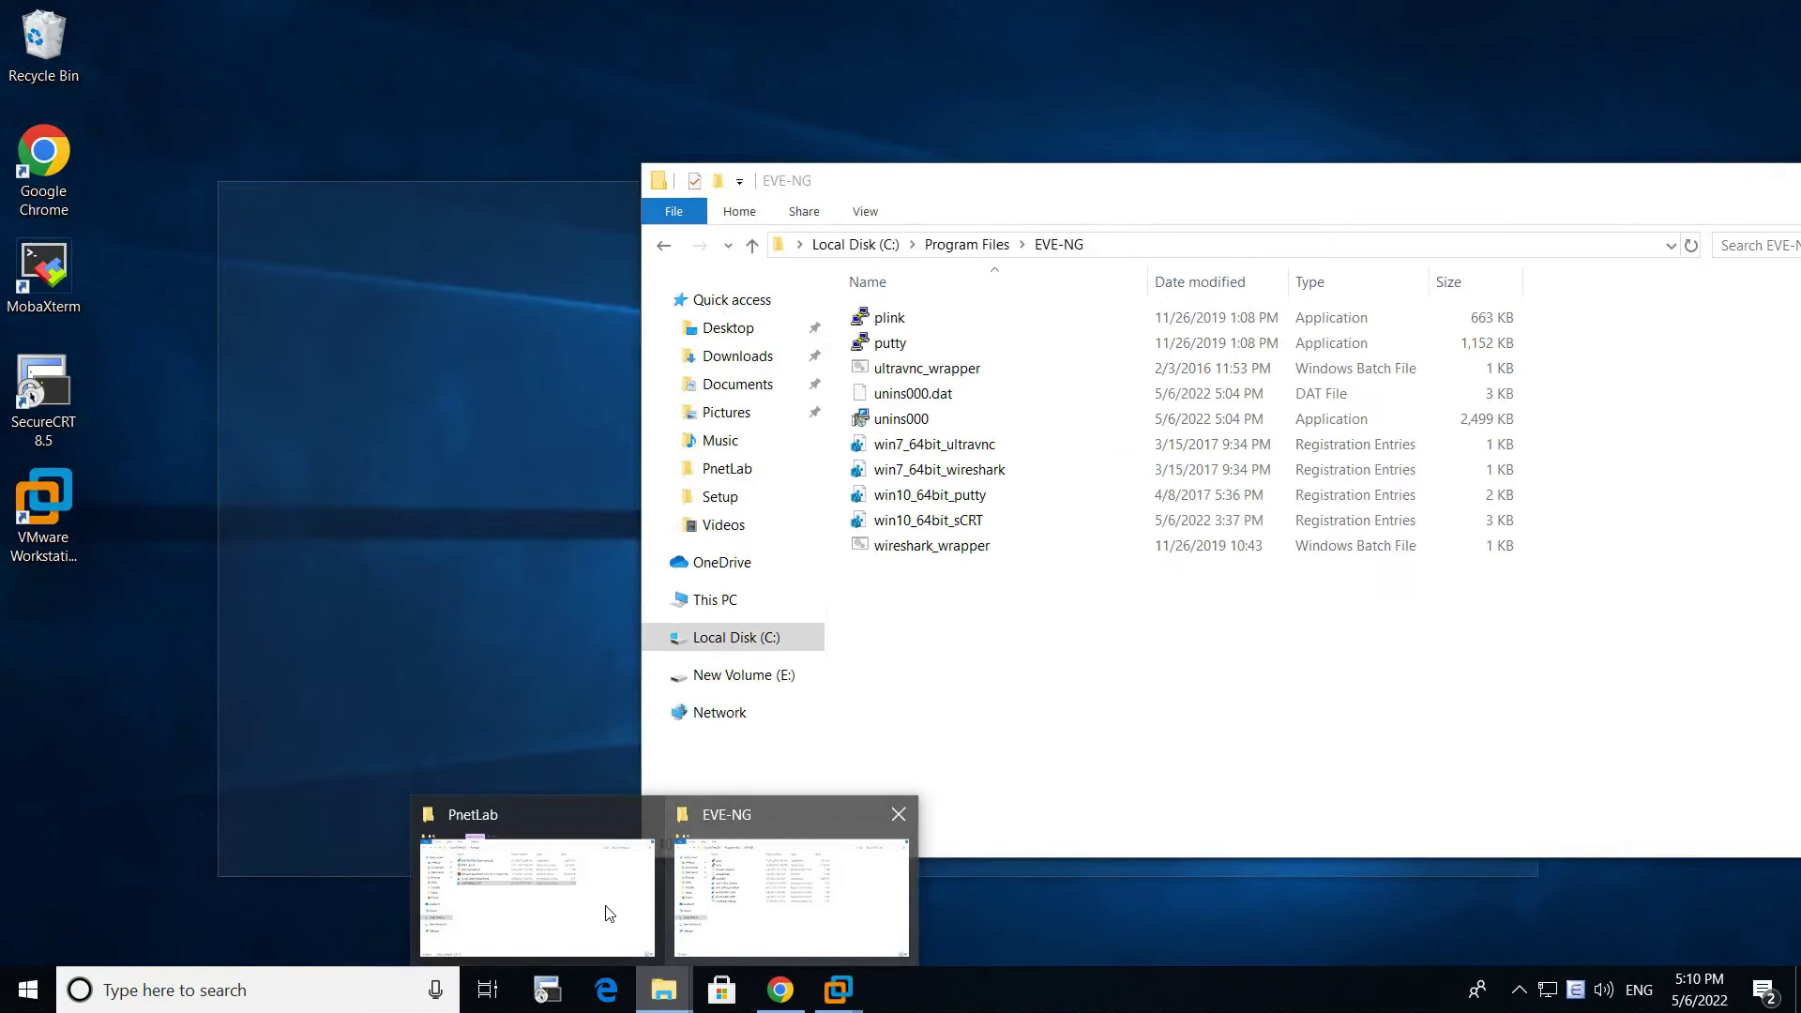
pyautogui.click(603, 916)
pyautogui.click(523, 439)
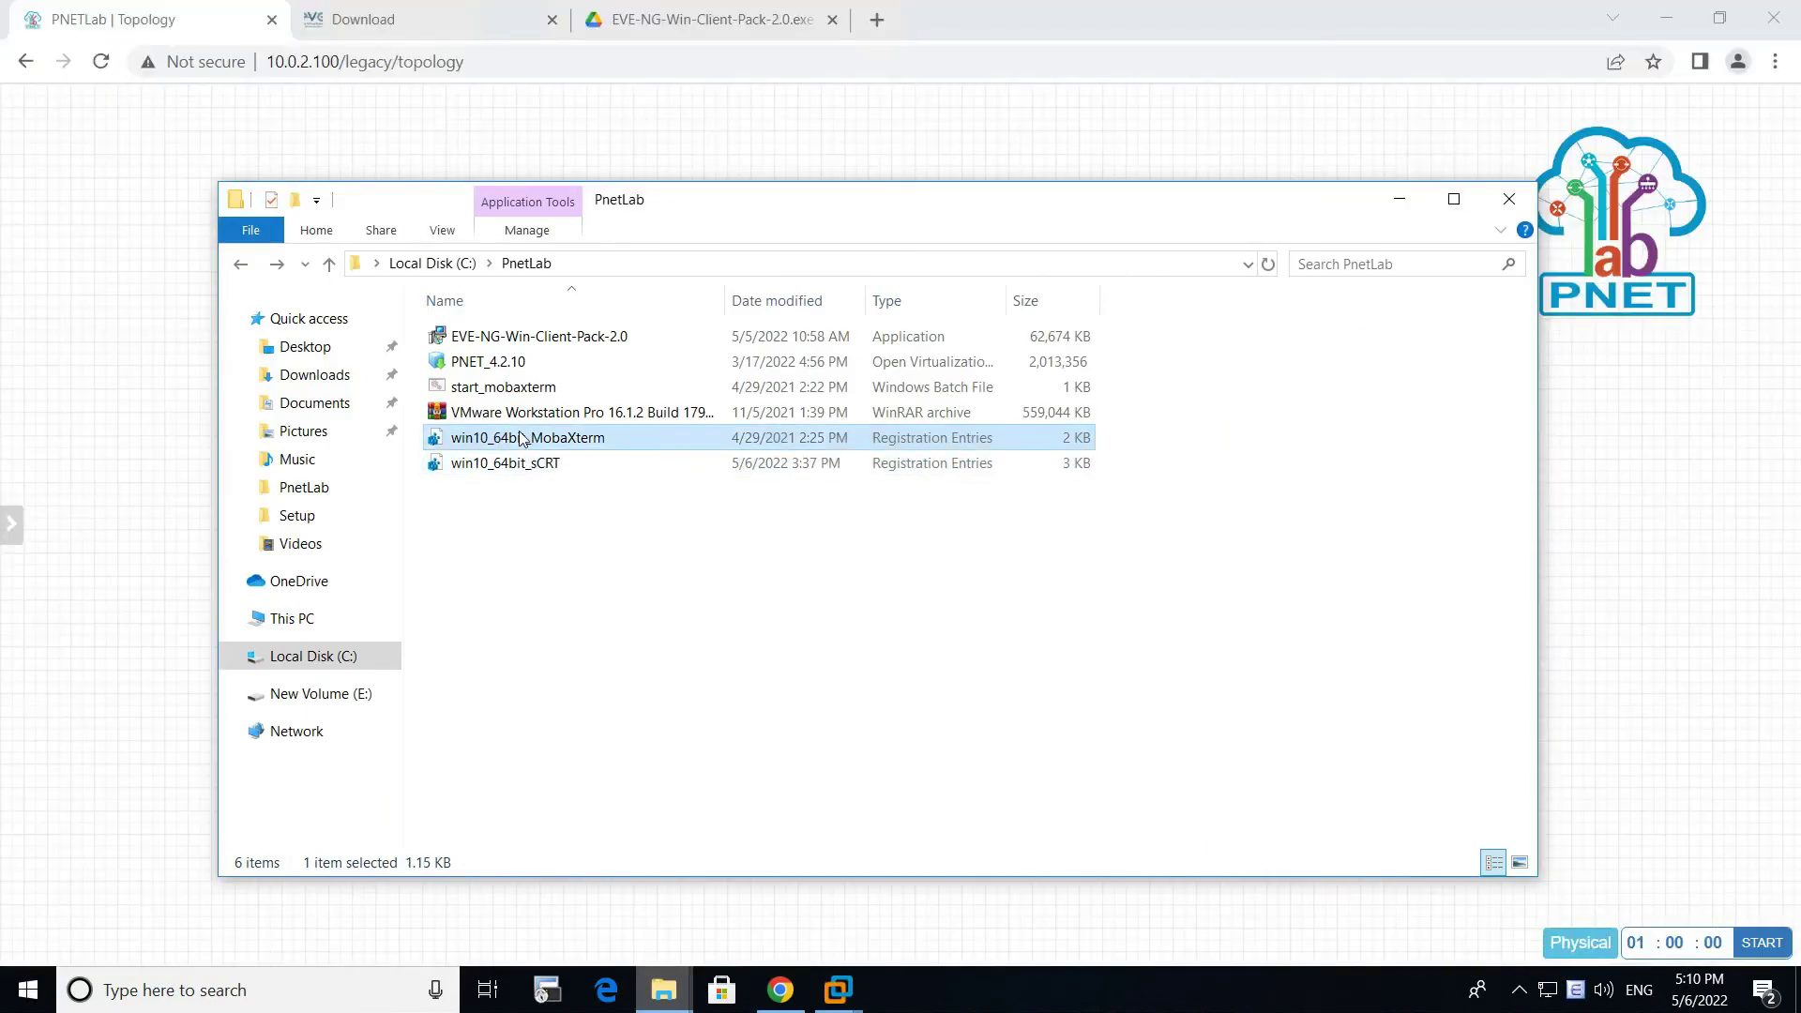
pyautogui.keyDown('ctrl'); pyautogui.click(520, 389); pyautogui.keyUp('ctrl')
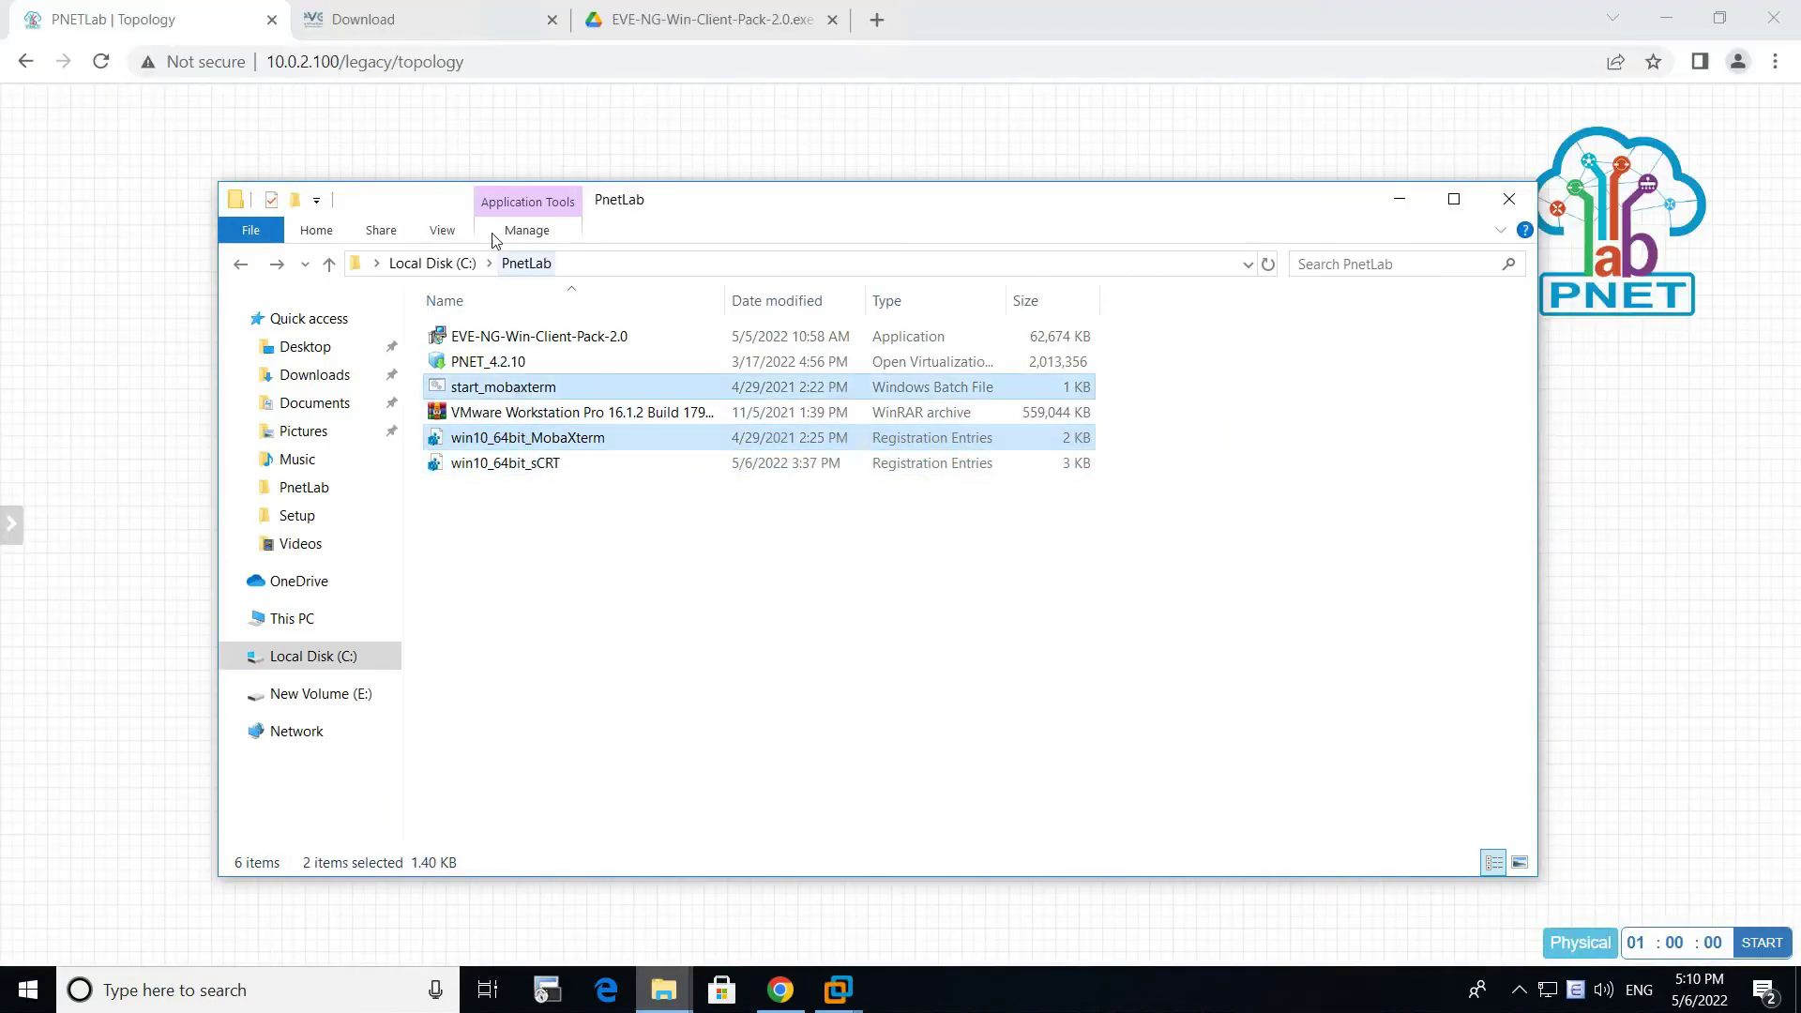
pyautogui.click(442, 229)
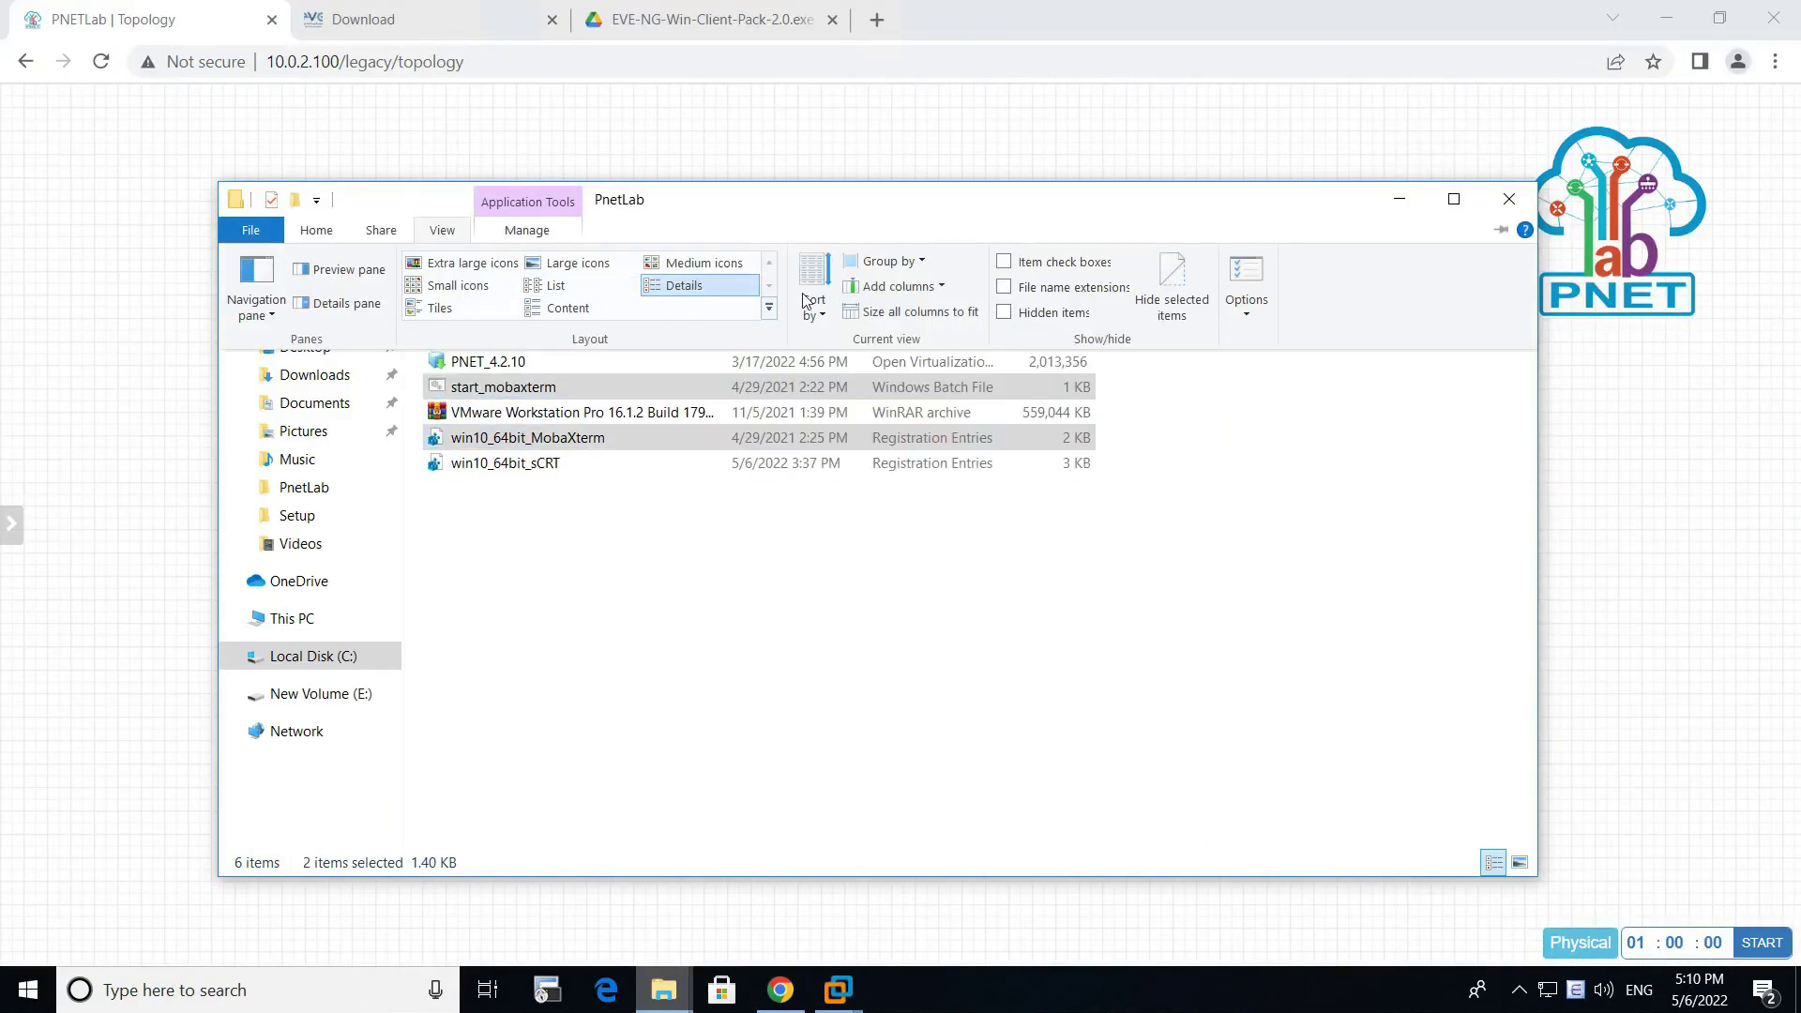
pyautogui.click(1004, 288)
# Step: Copy start_mobaxterm.bat and win10_64bit_MobaXterm.reg from the PnetLab folder into C:\Program Files\EVE-NG
pyautogui.click(567, 387)
pyautogui.keyDown('ctrl'); pyautogui.click(588, 441); pyautogui.keyUp('ctrl')
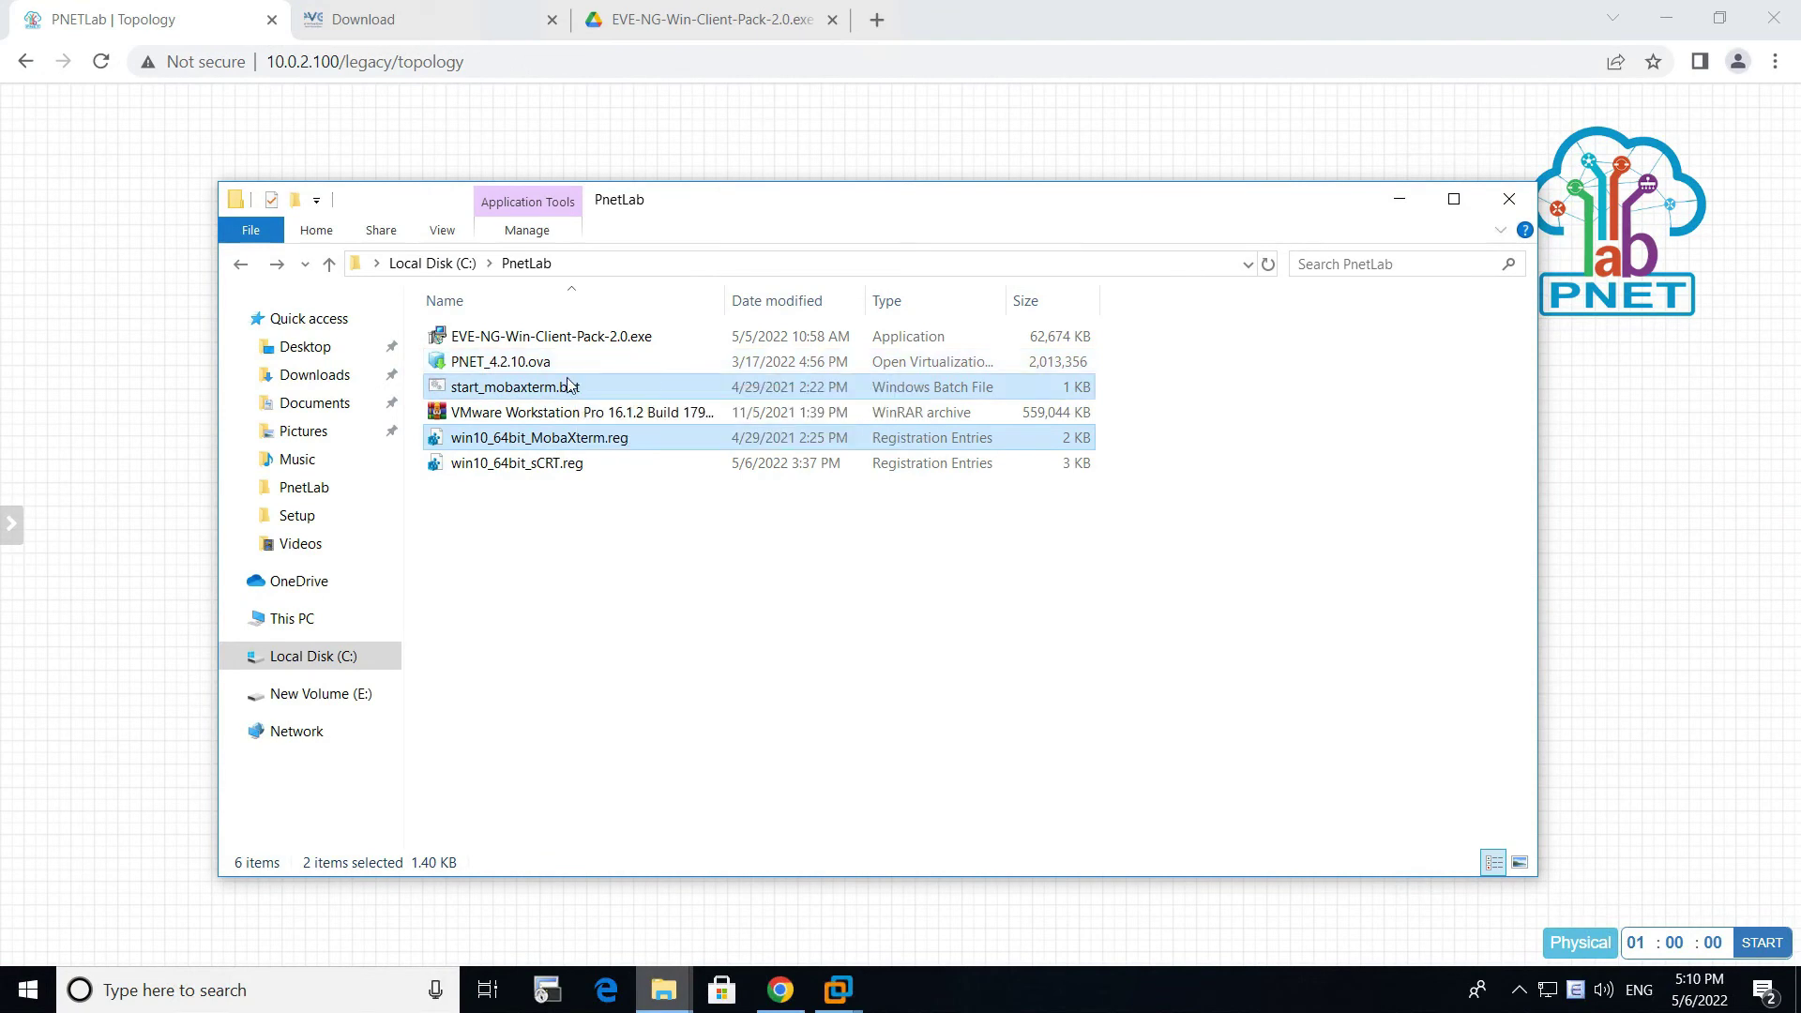
pyautogui.rightClick(607, 435)
pyautogui.click(674, 734)
pyautogui.moveTo(705, 975)
pyautogui.click(826, 844)
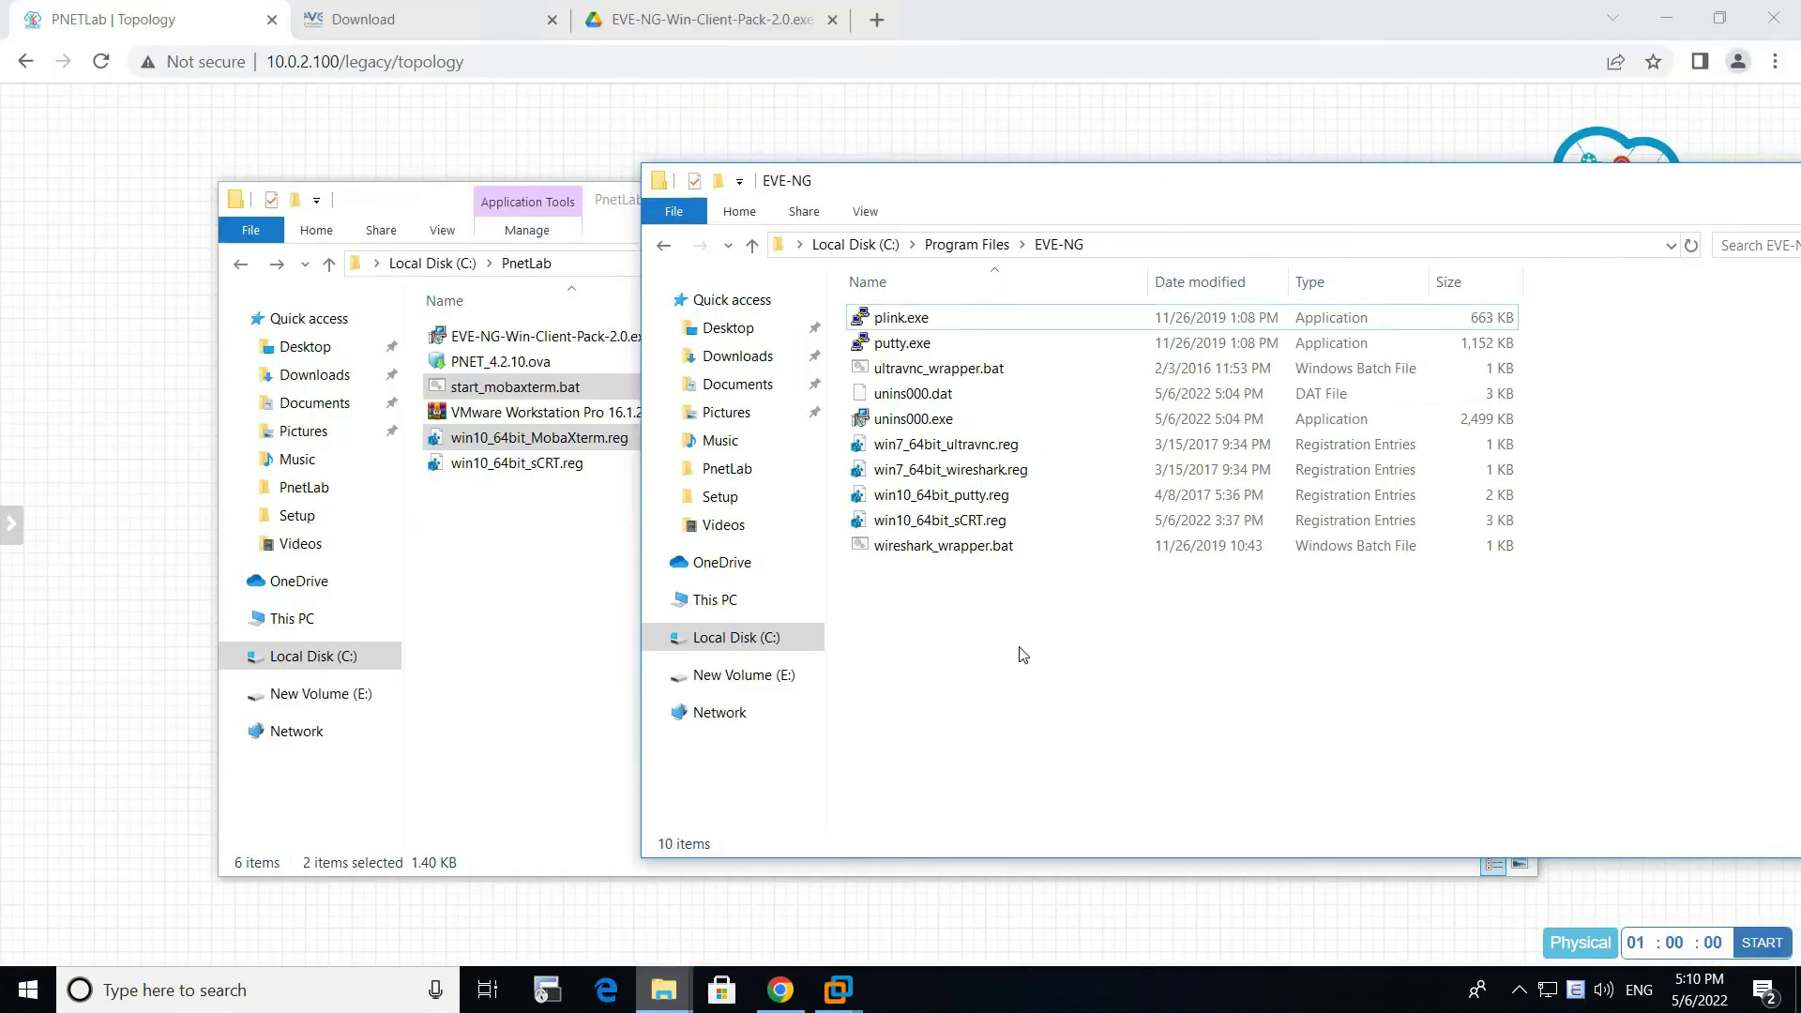
pyautogui.hotkey('ctrl', 'v')
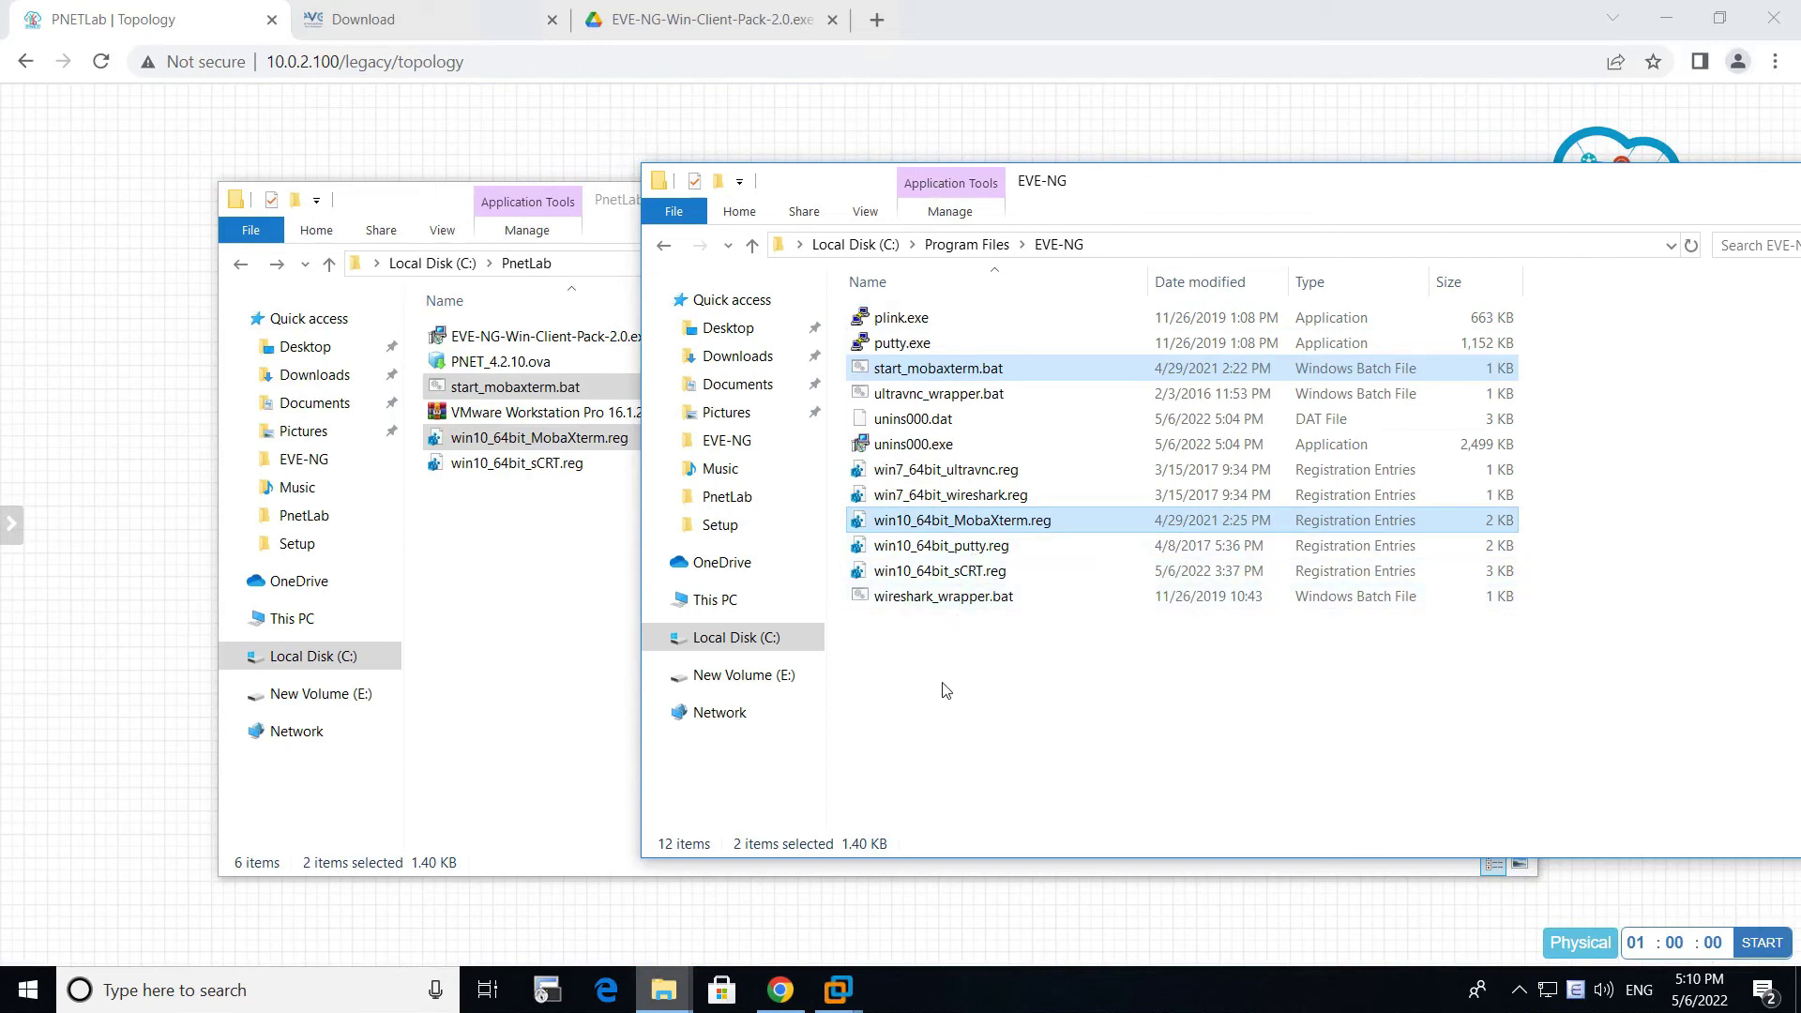
# Step: Open the EVE-NG folder's start_mobaxterm.bat for editing and check the MobaXterm installation path in its cd line
pyautogui.click(939, 368)
pyautogui.rightClick(938, 367)
pyautogui.click(1008, 417)
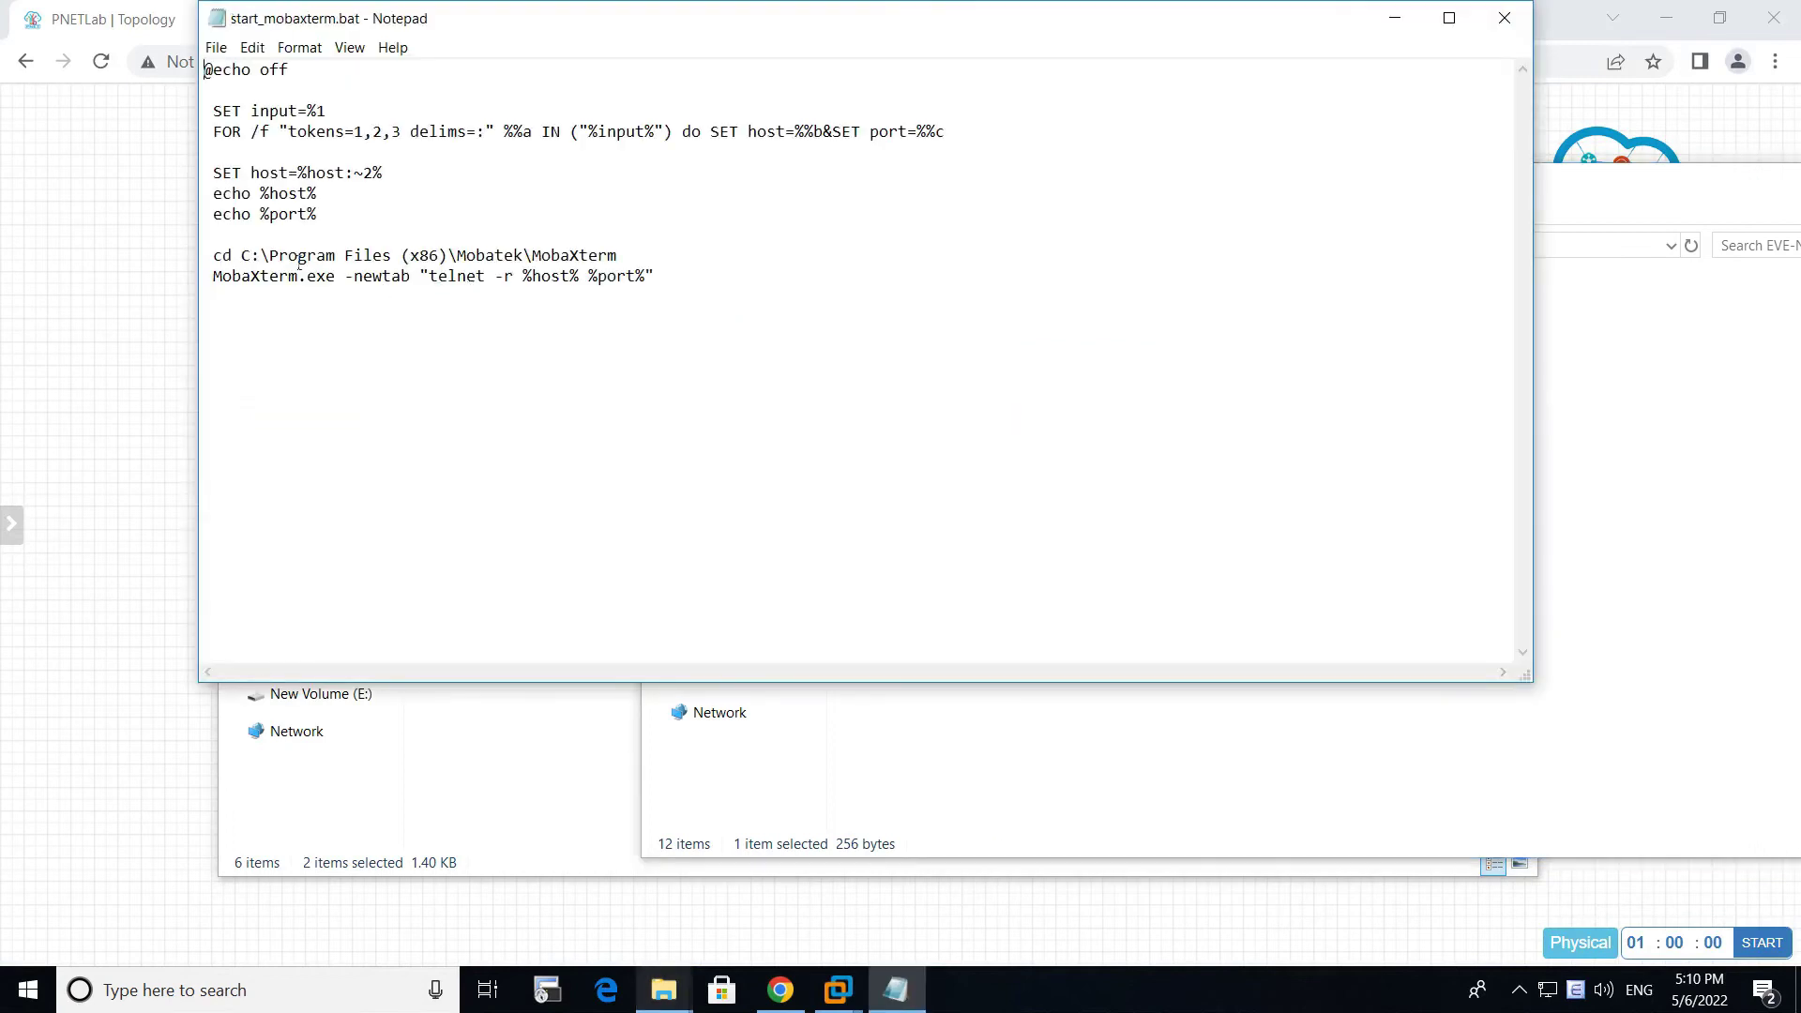
pyautogui.moveTo(249, 262); pyautogui.dragTo(635, 263)
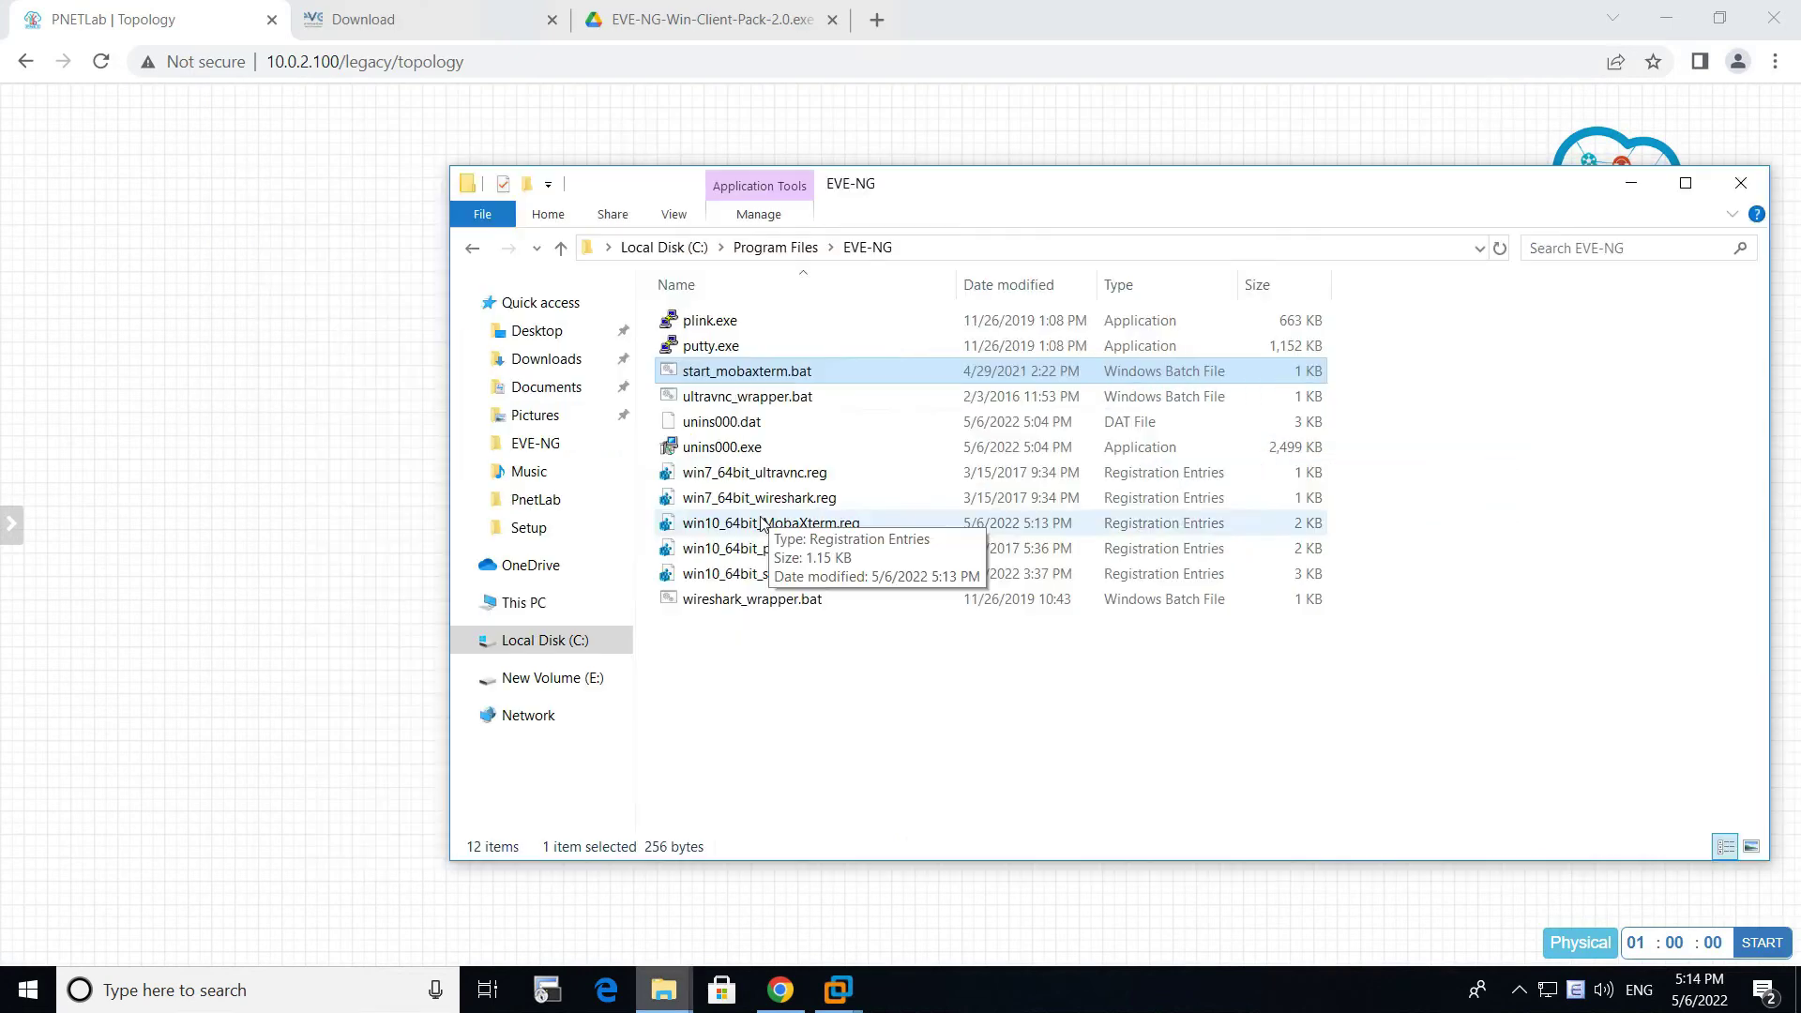
# Step: Open win10_64bit_MobaXterm.reg from the EVE-NG folder for editing and check its MobaXterm.exe and start_mobaxterm.bat paths
pyautogui.rightClick(761, 523)
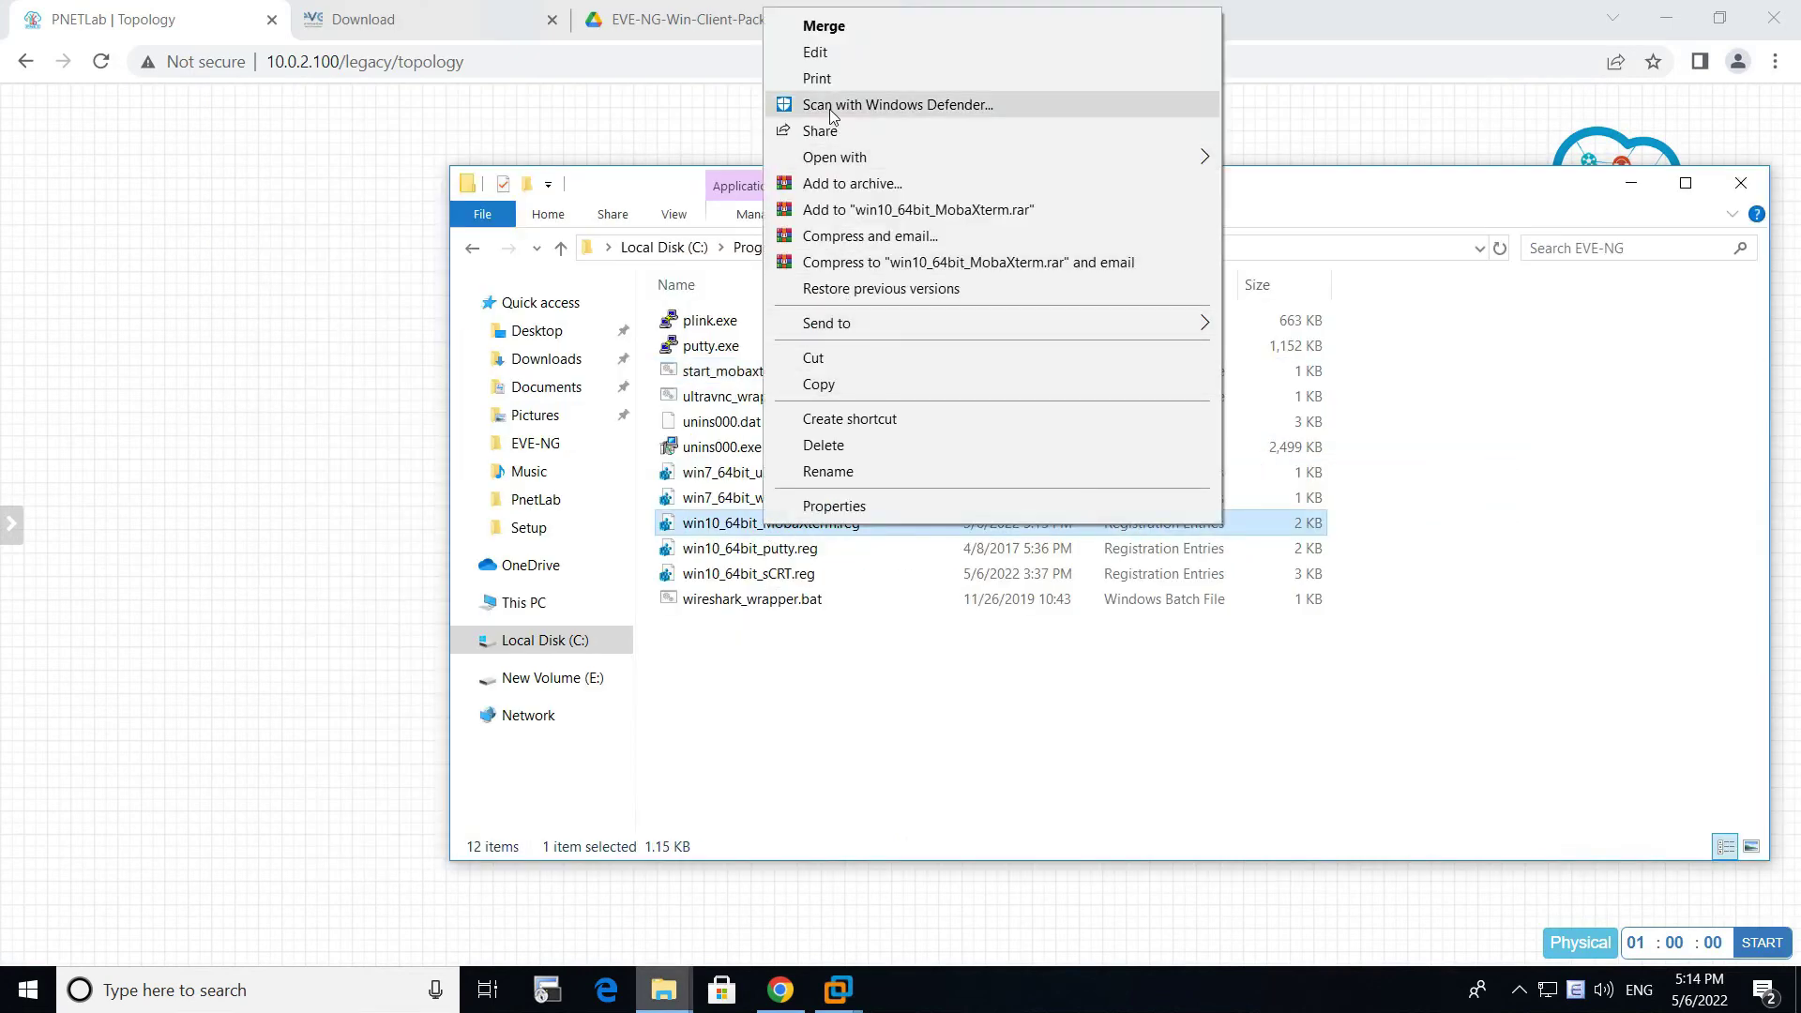
pyautogui.click(826, 53)
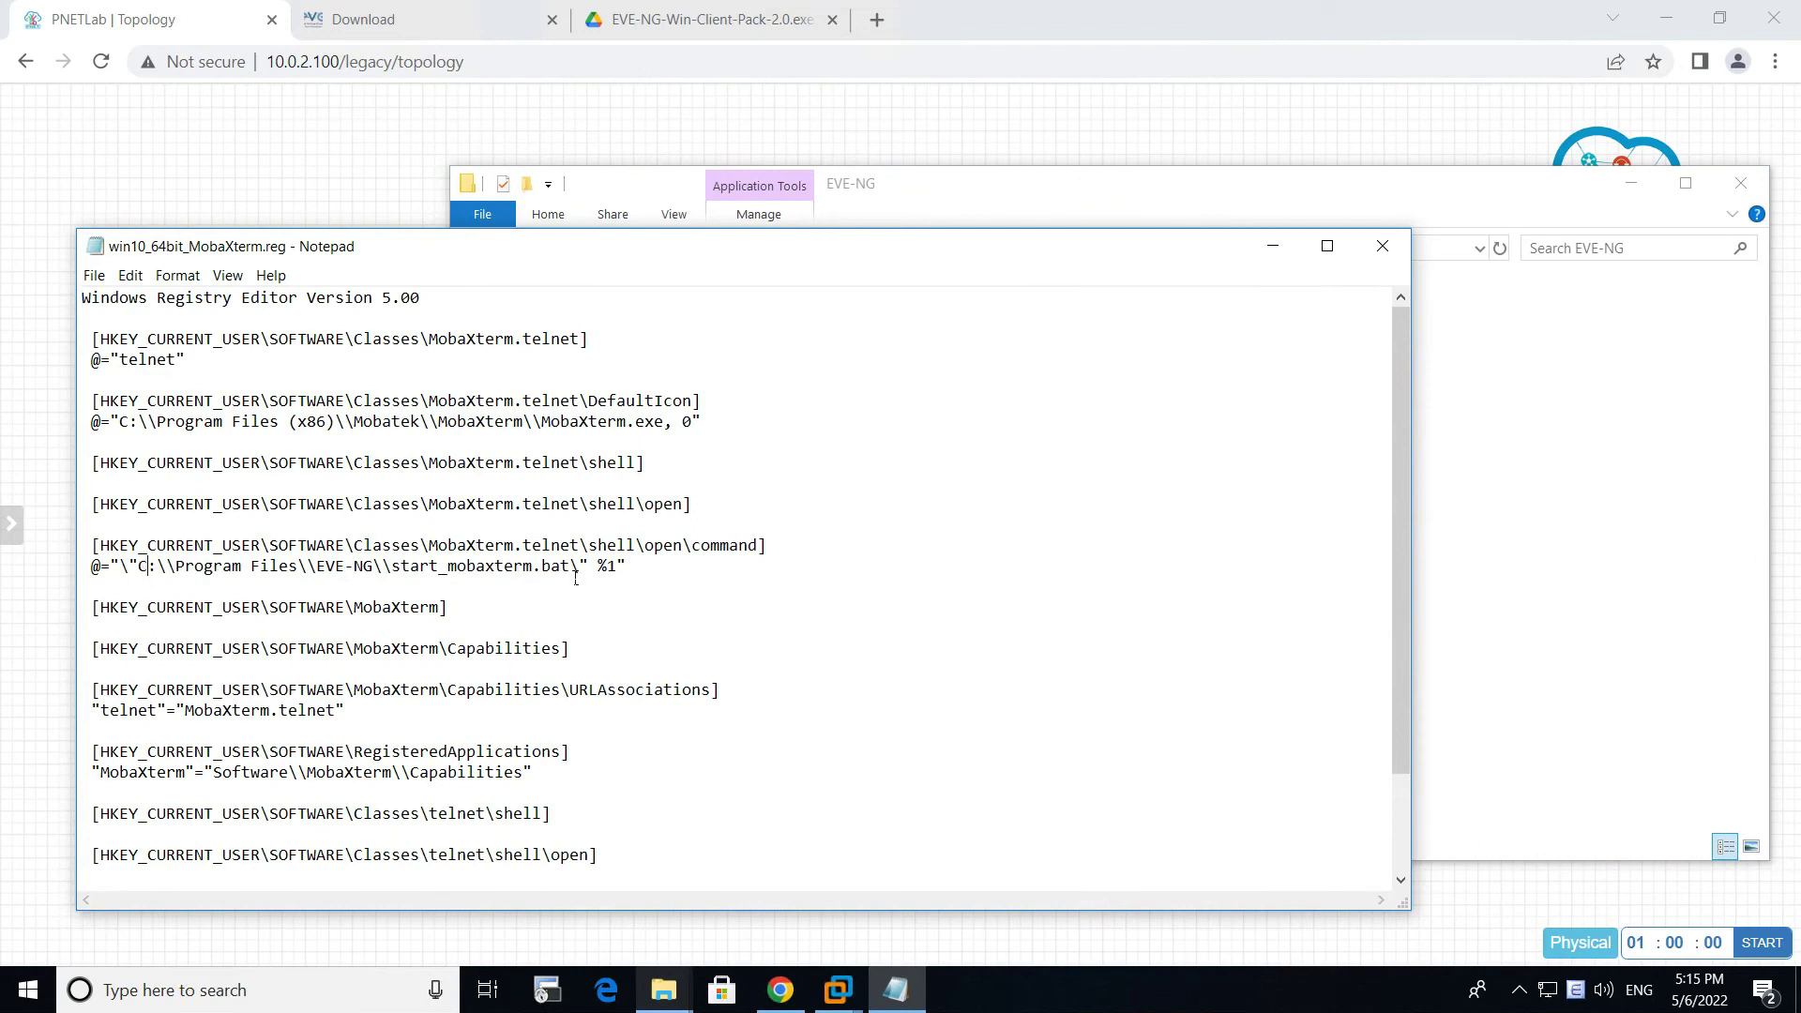
pyautogui.moveTo(552, 580); pyautogui.dragTo(205, 582)
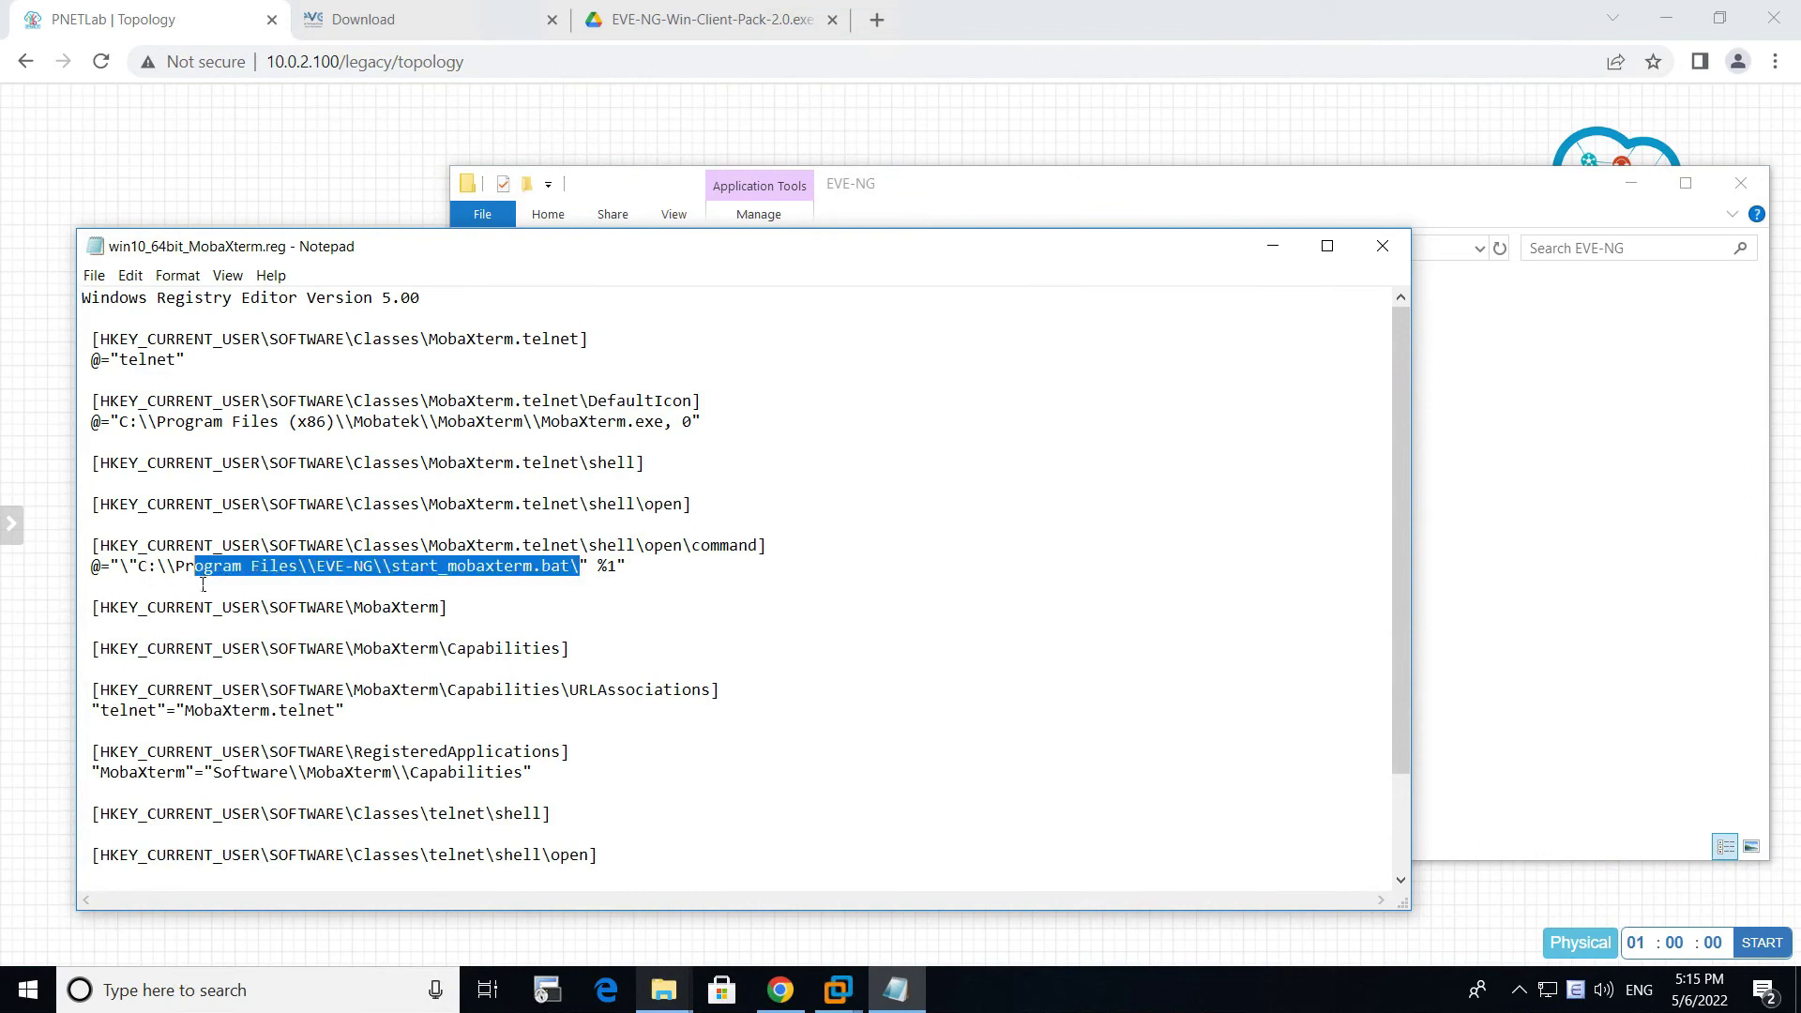
pyautogui.moveTo(663, 427); pyautogui.dragTo(131, 433)
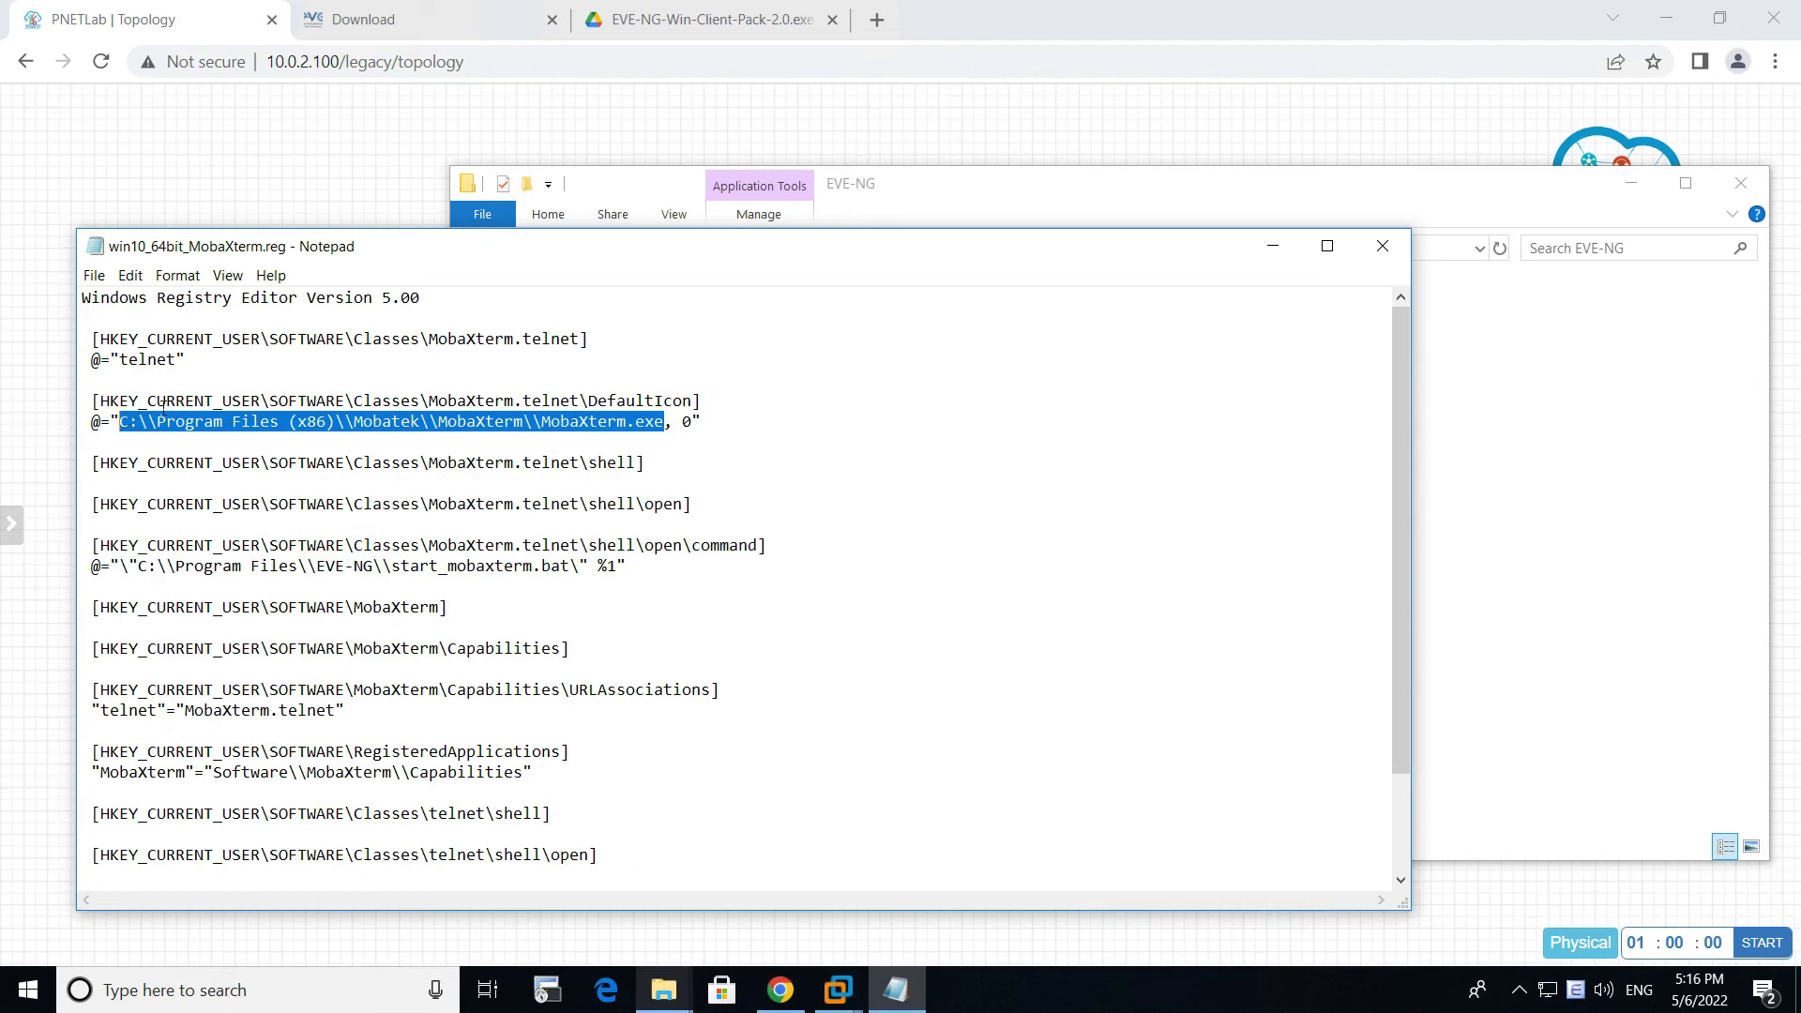
pyautogui.scroll(-2, 171, 668)
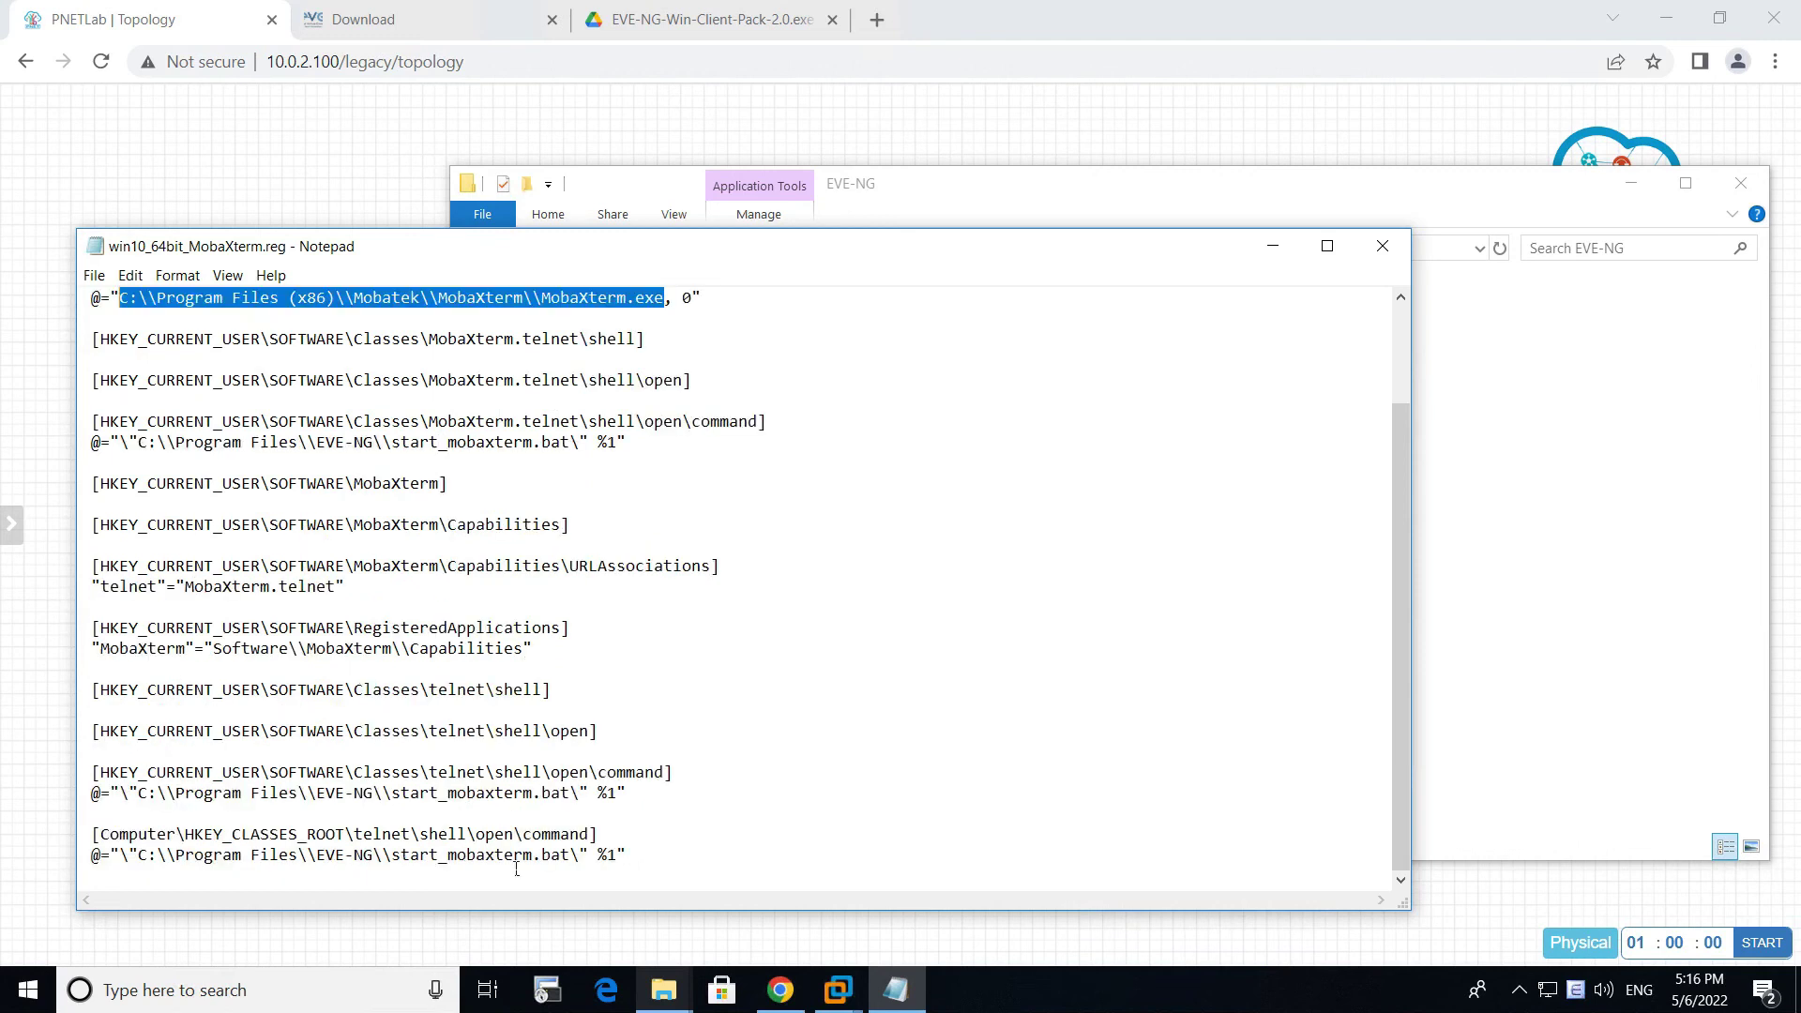
pyautogui.moveTo(573, 872); pyautogui.dragTo(134, 868)
pyautogui.moveTo(571, 793); pyautogui.dragTo(142, 795)
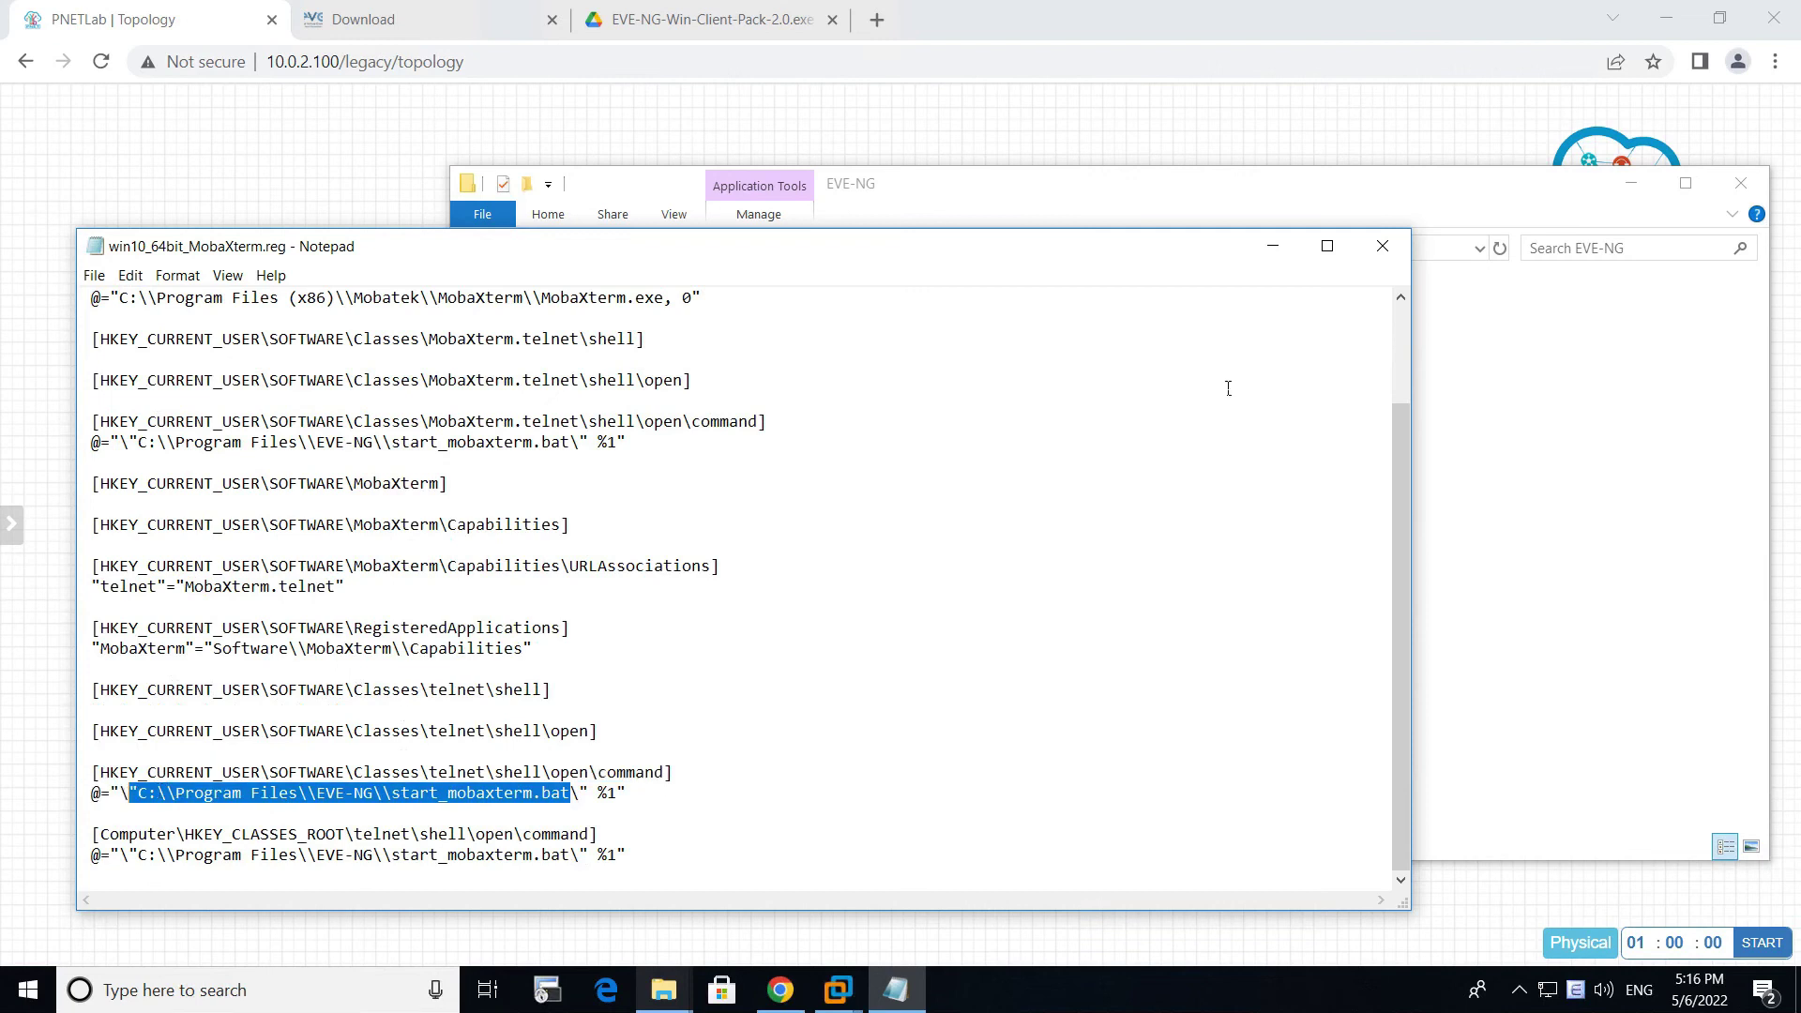
# Step: Close the registry file's text view and merge win10_64bit_MobaXterm.reg from the EVE-NG folder into the Windows registry
pyautogui.click(1381, 246)
pyautogui.click(1259, 688)
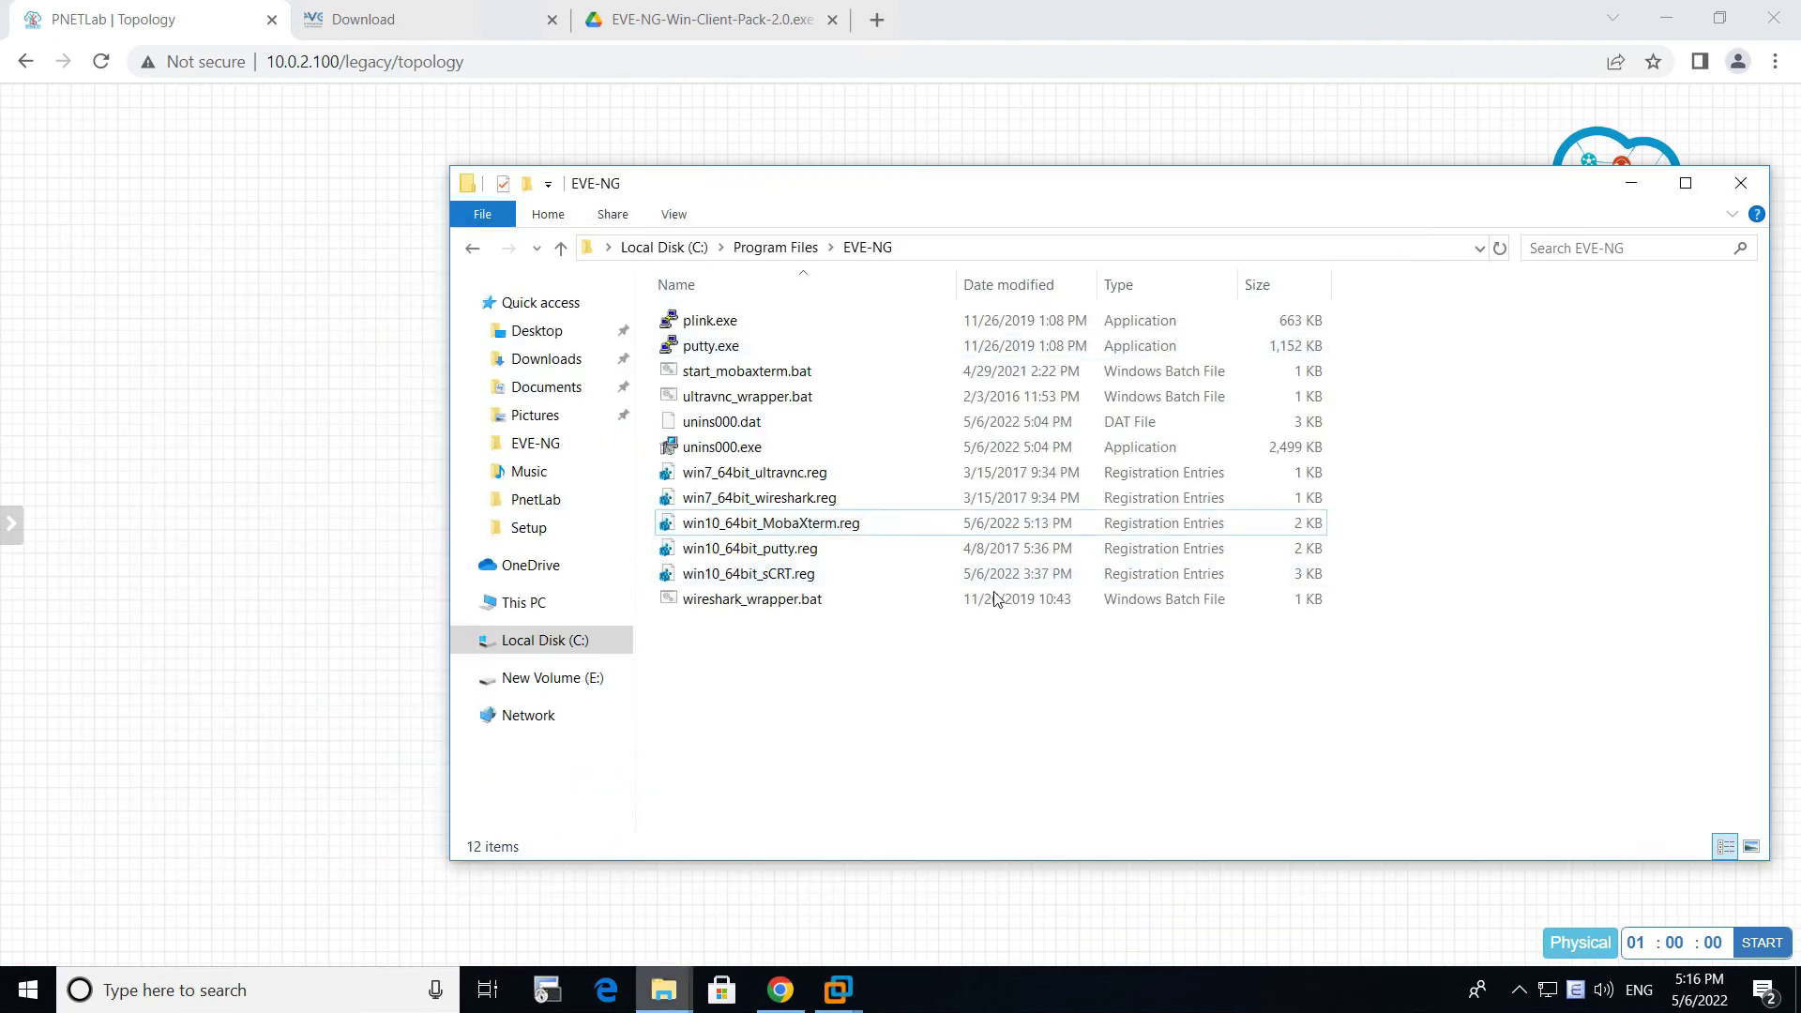
pyautogui.doubleClick(837, 525)
pyautogui.click(1070, 521)
pyautogui.press('Return')
# Step: In the Windows default apps by protocol settings, set start_mobaxterm.bat as the default app for TELNET
pyautogui.click(24, 994)
pyautogui.write('default')
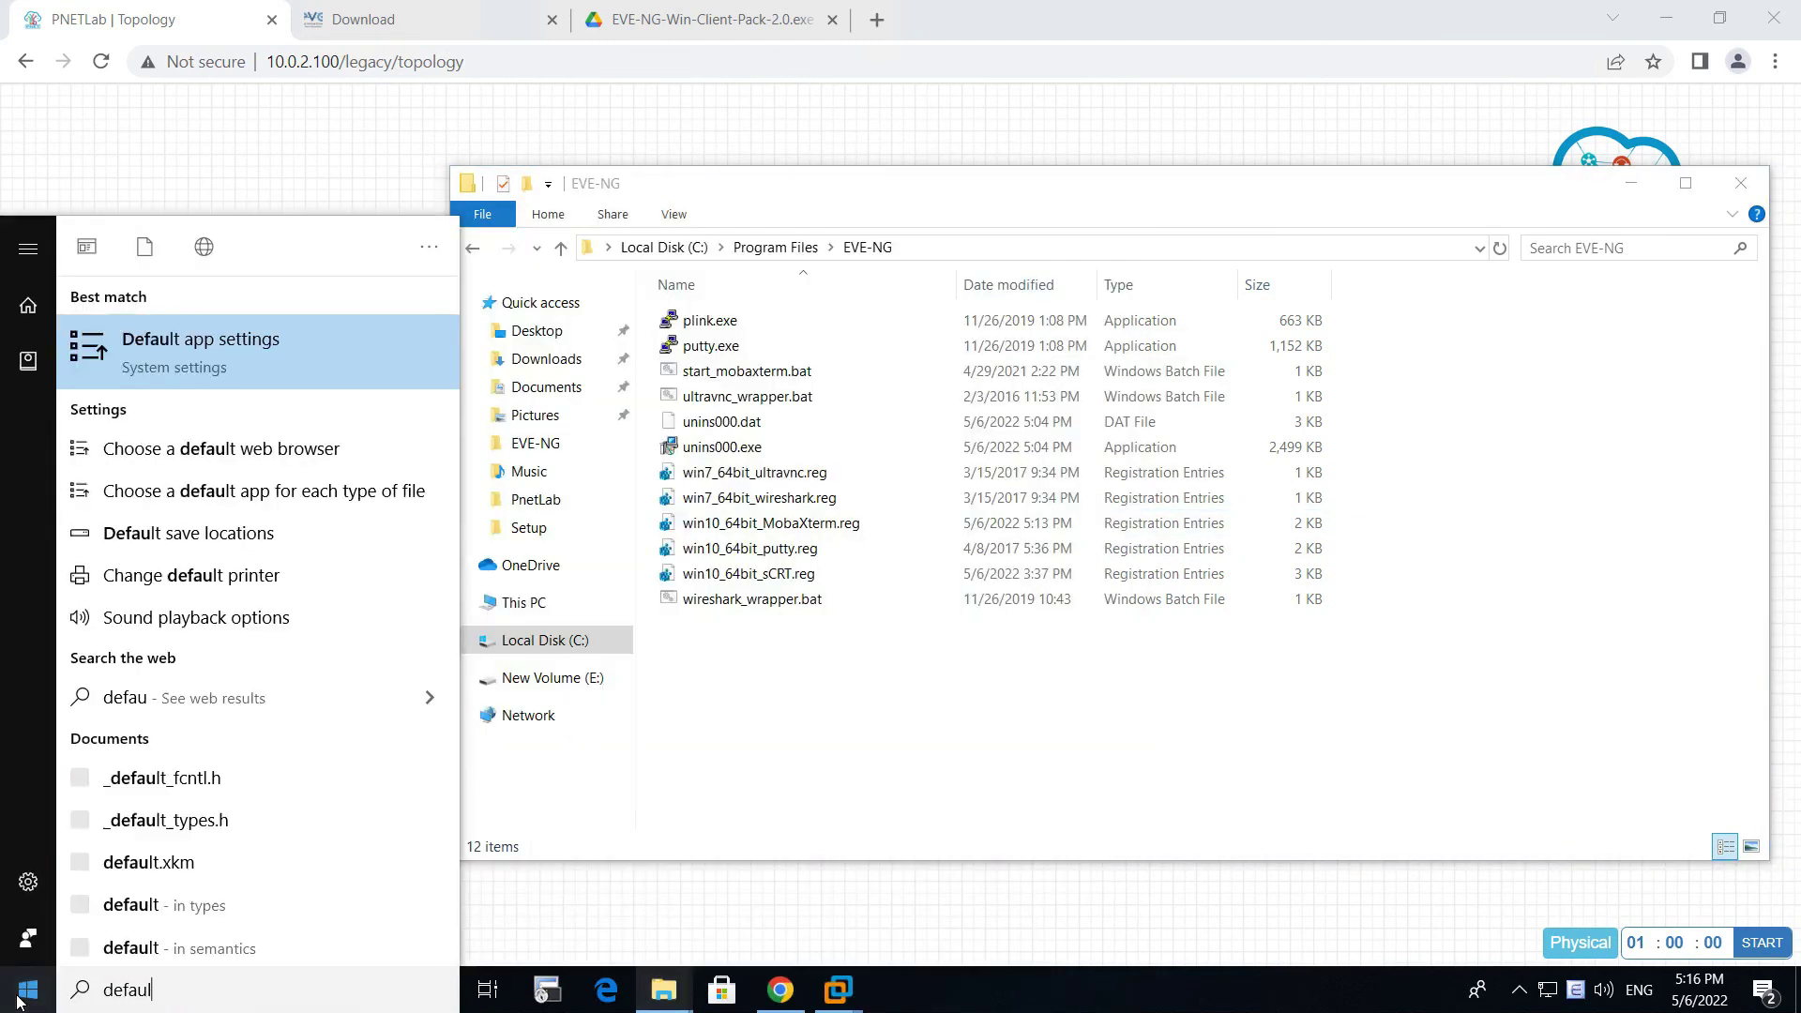
pyautogui.press('Return')
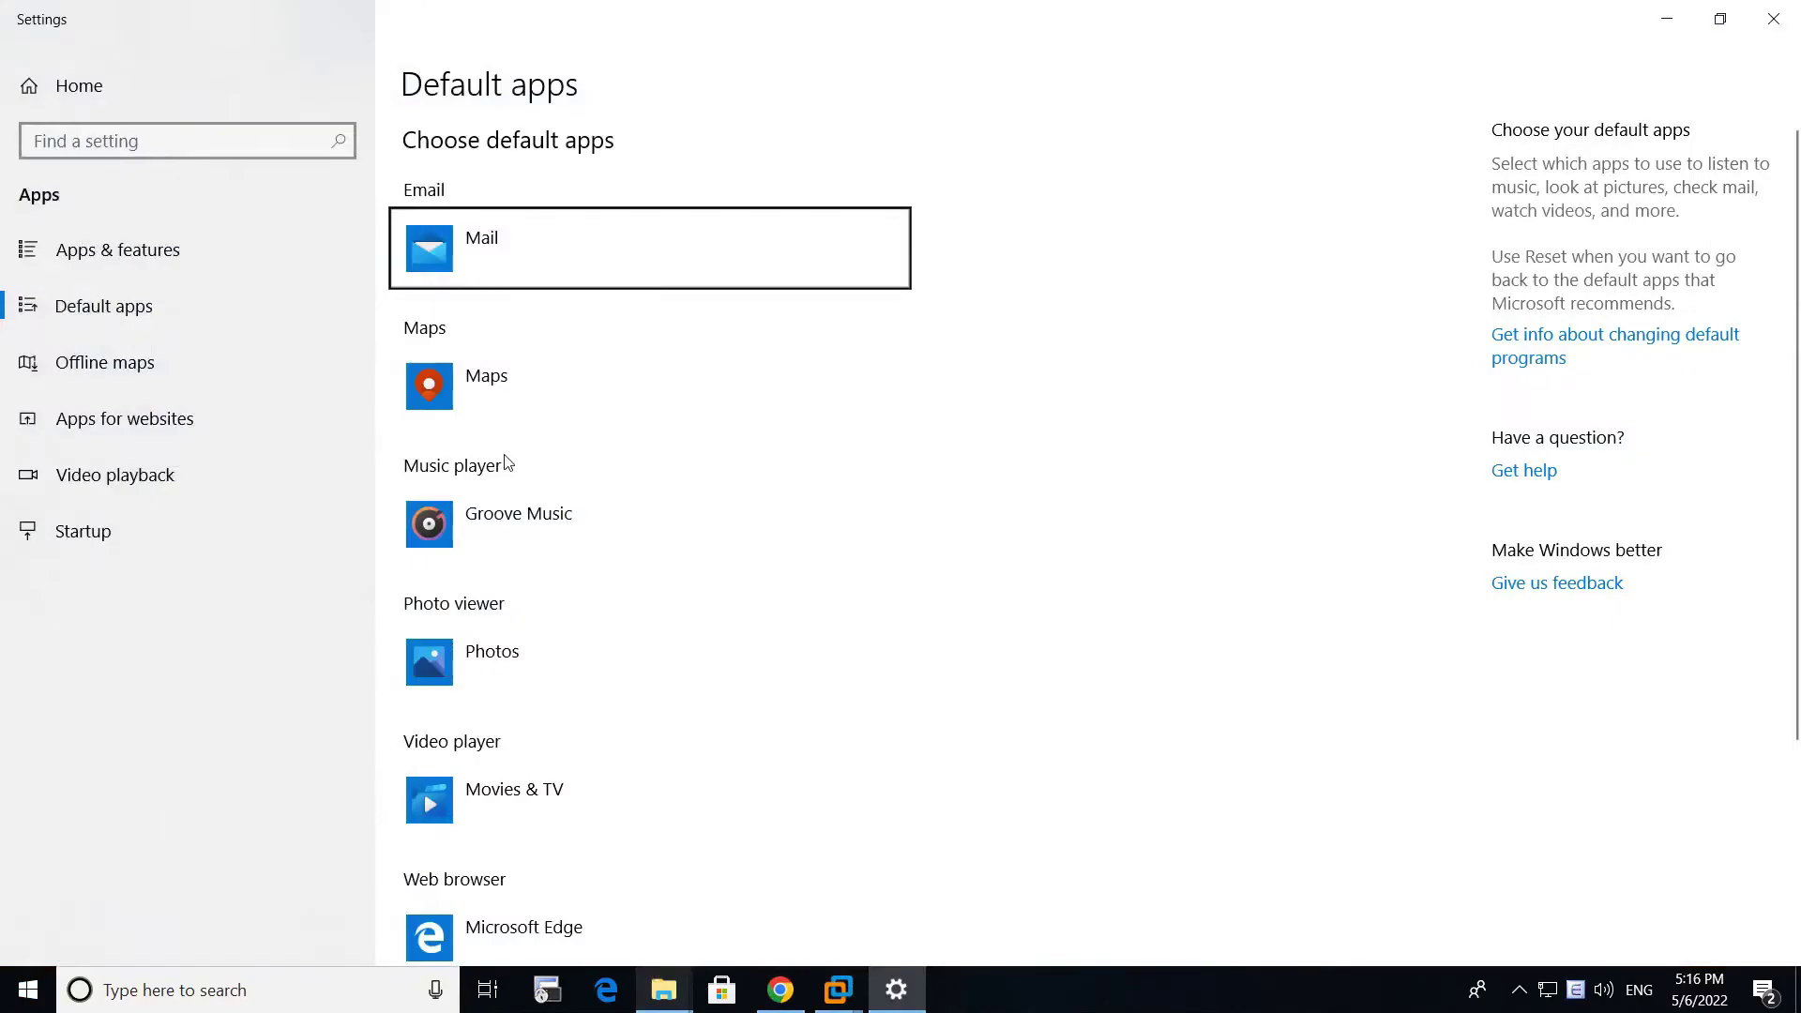
pyautogui.scroll(-3, 610, 535)
pyautogui.click(609, 838)
pyautogui.scroll(-15, 329, 492)
pyautogui.scroll(-18, 319, 495)
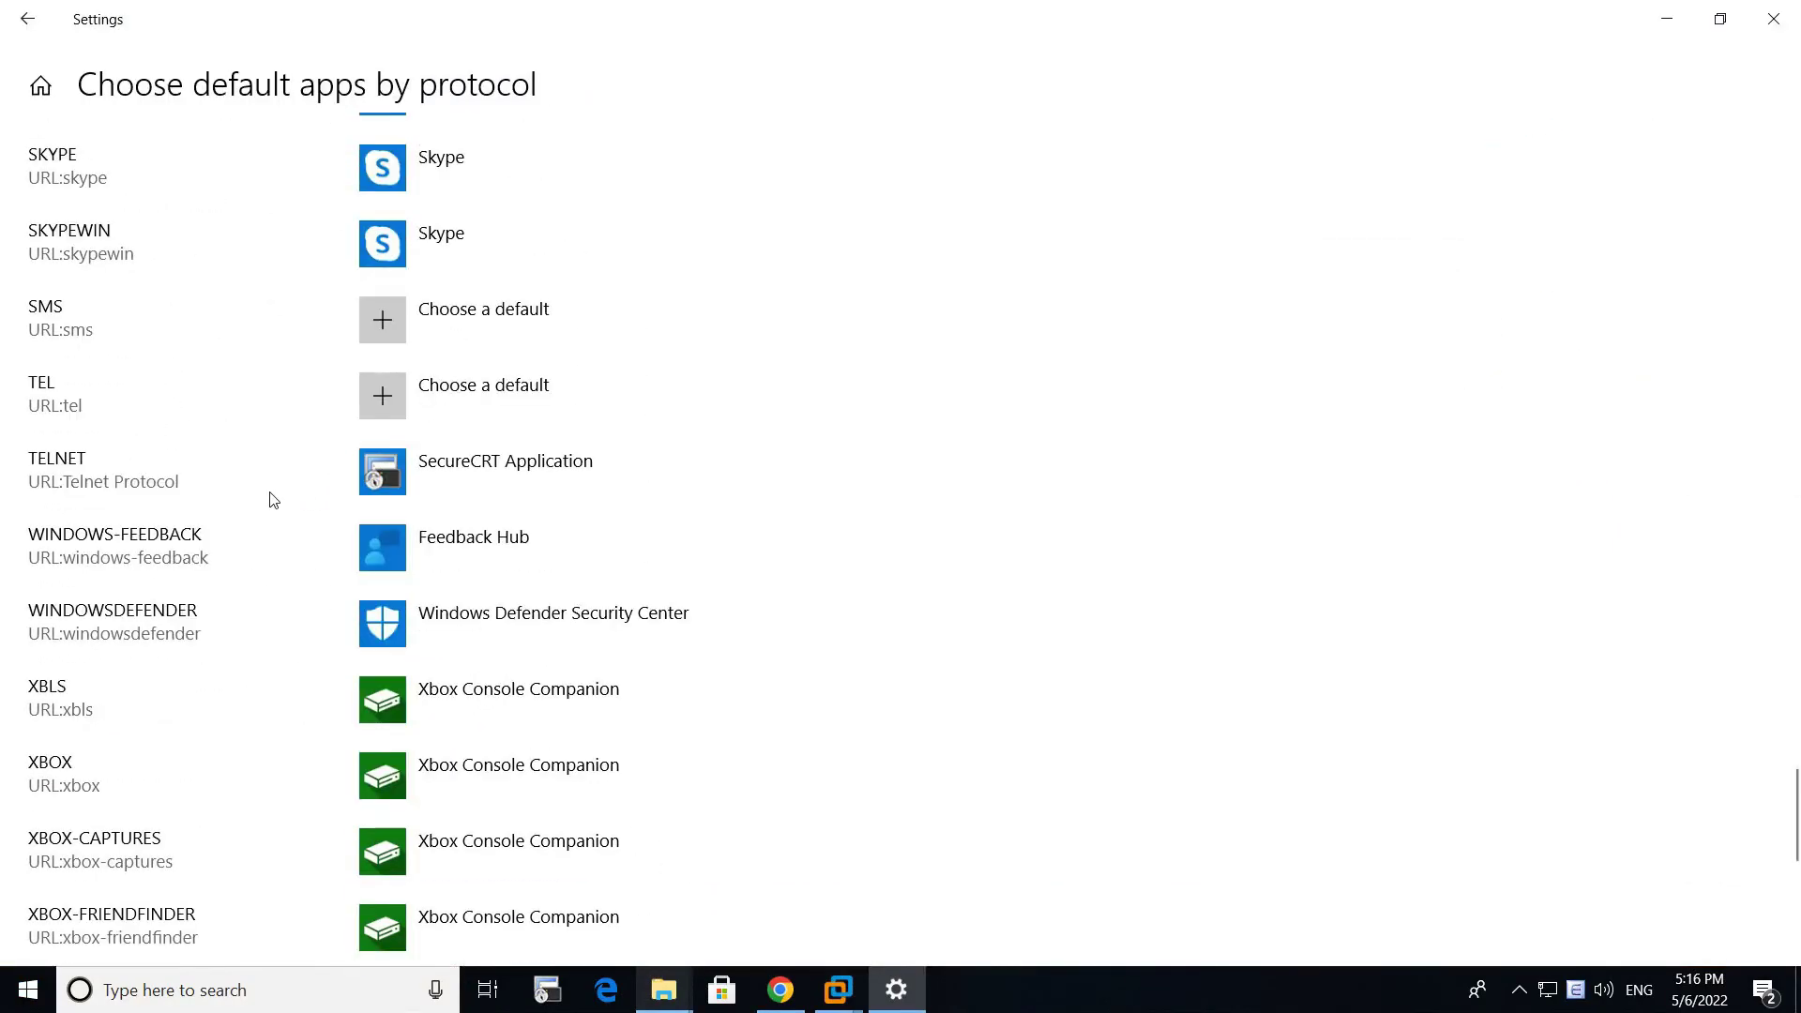
pyautogui.click(460, 463)
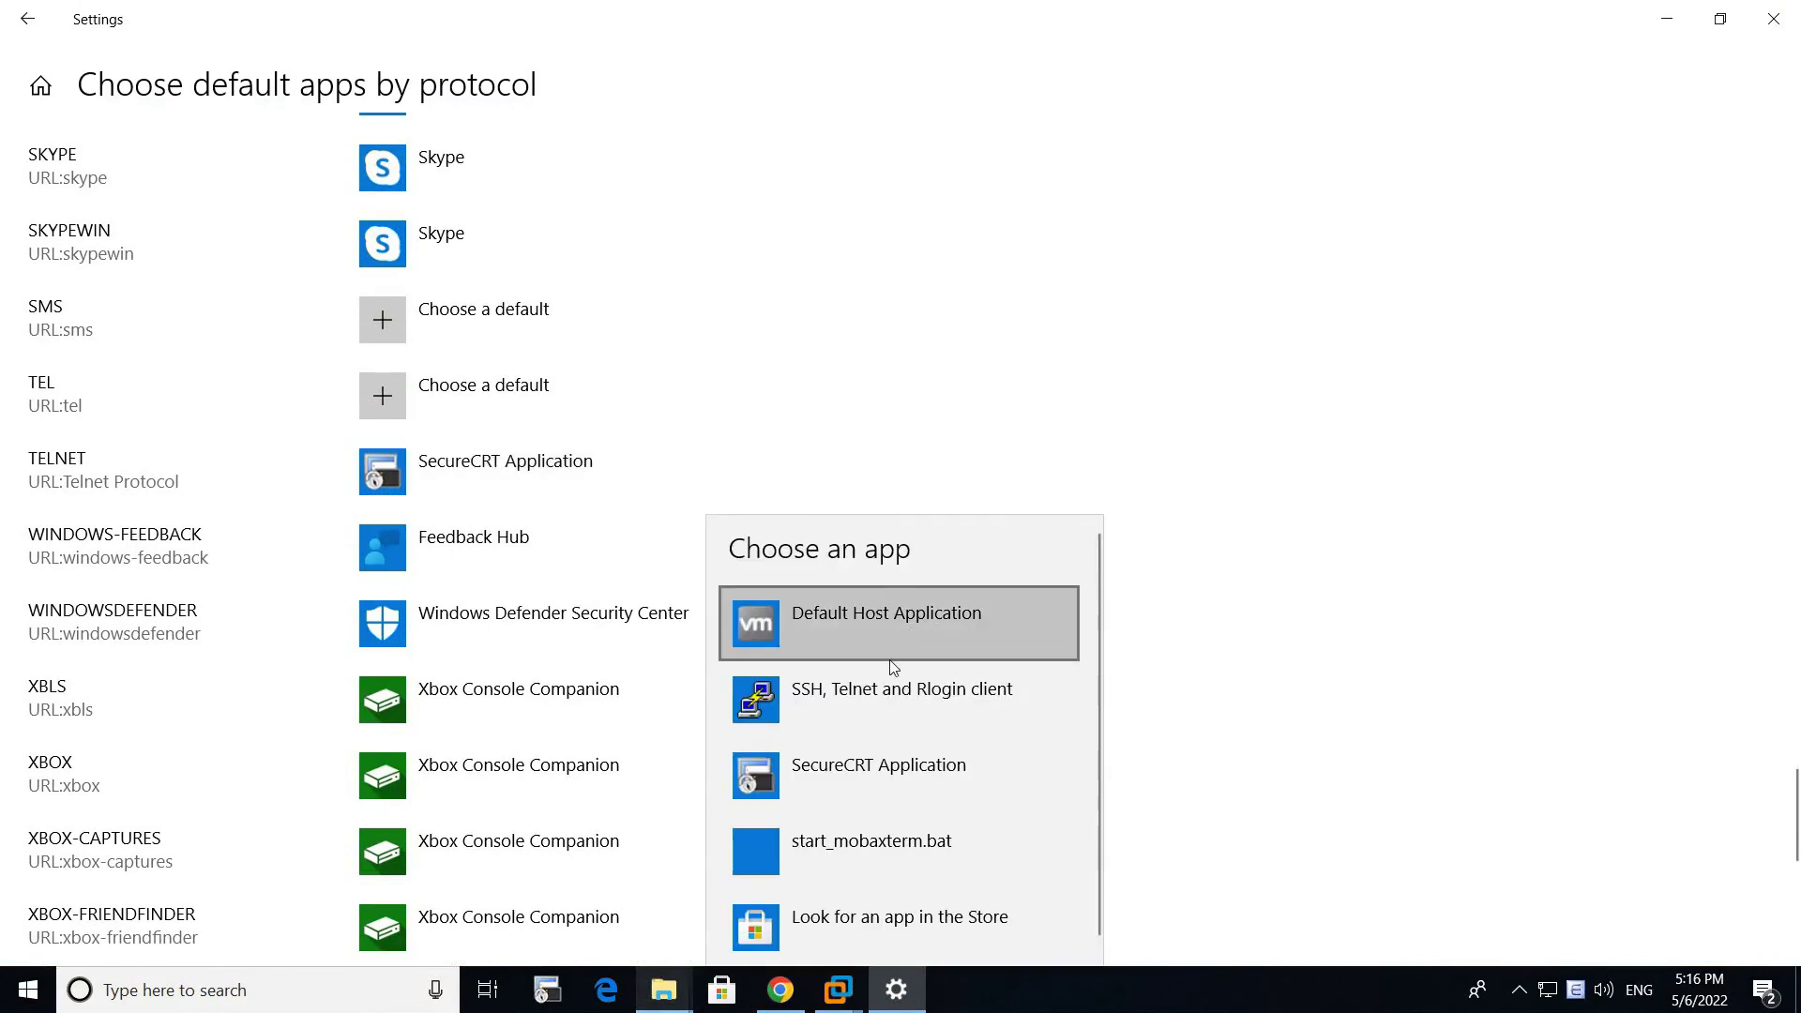
pyautogui.click(885, 854)
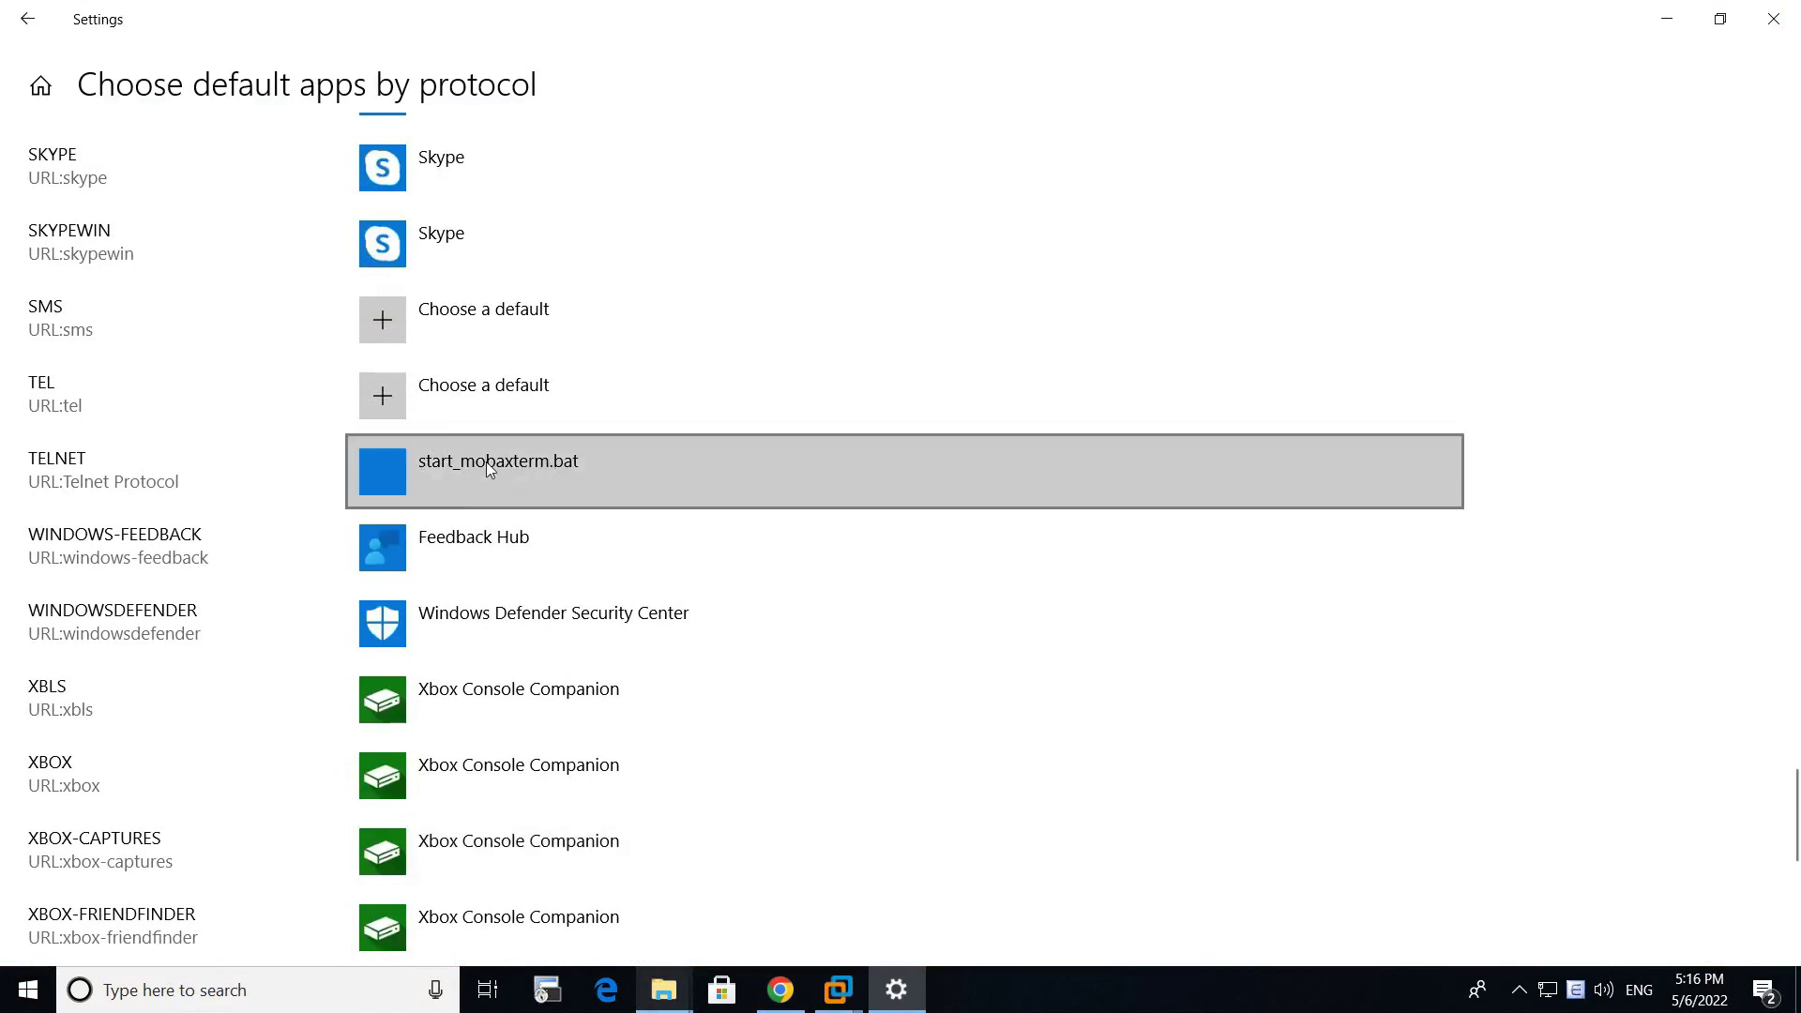
# Step: Return to the PNETLab topology in the browser, reload it, and open VPC1's console with start_mobaxterm.bat
pyautogui.click(1663, 27)
pyautogui.click(292, 267)
pyautogui.click(99, 61)
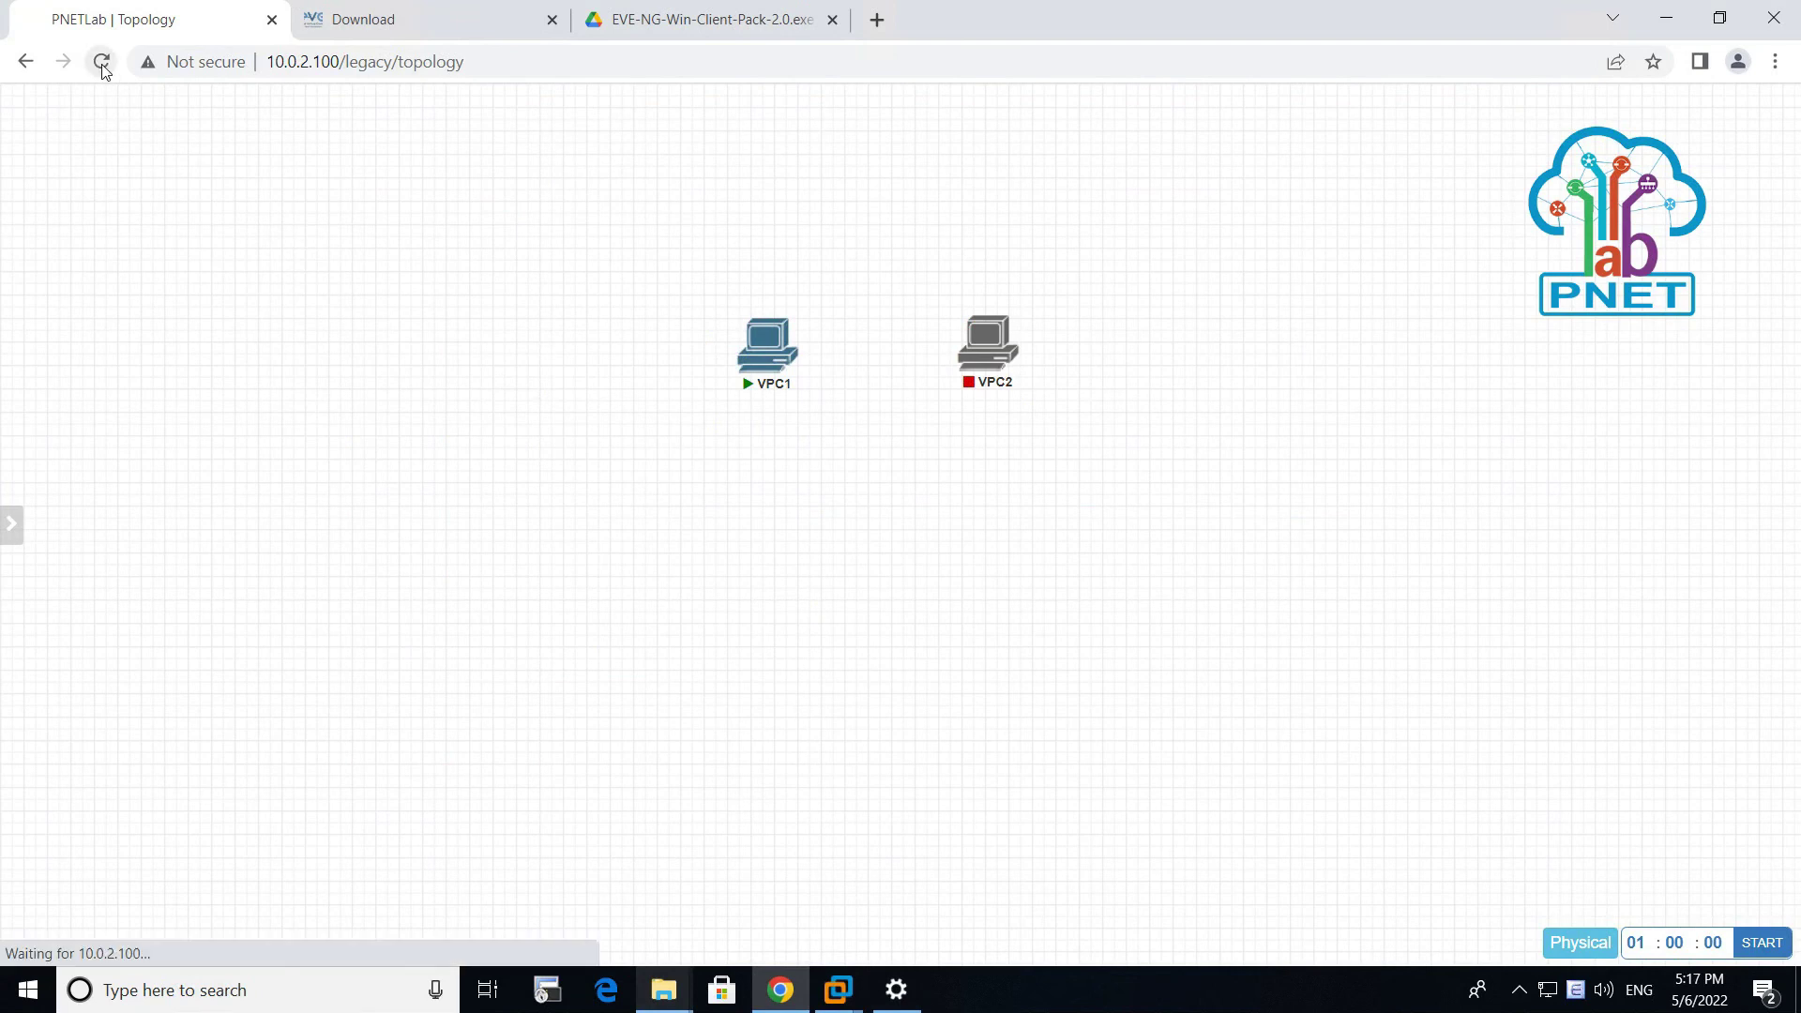
pyautogui.click(771, 350)
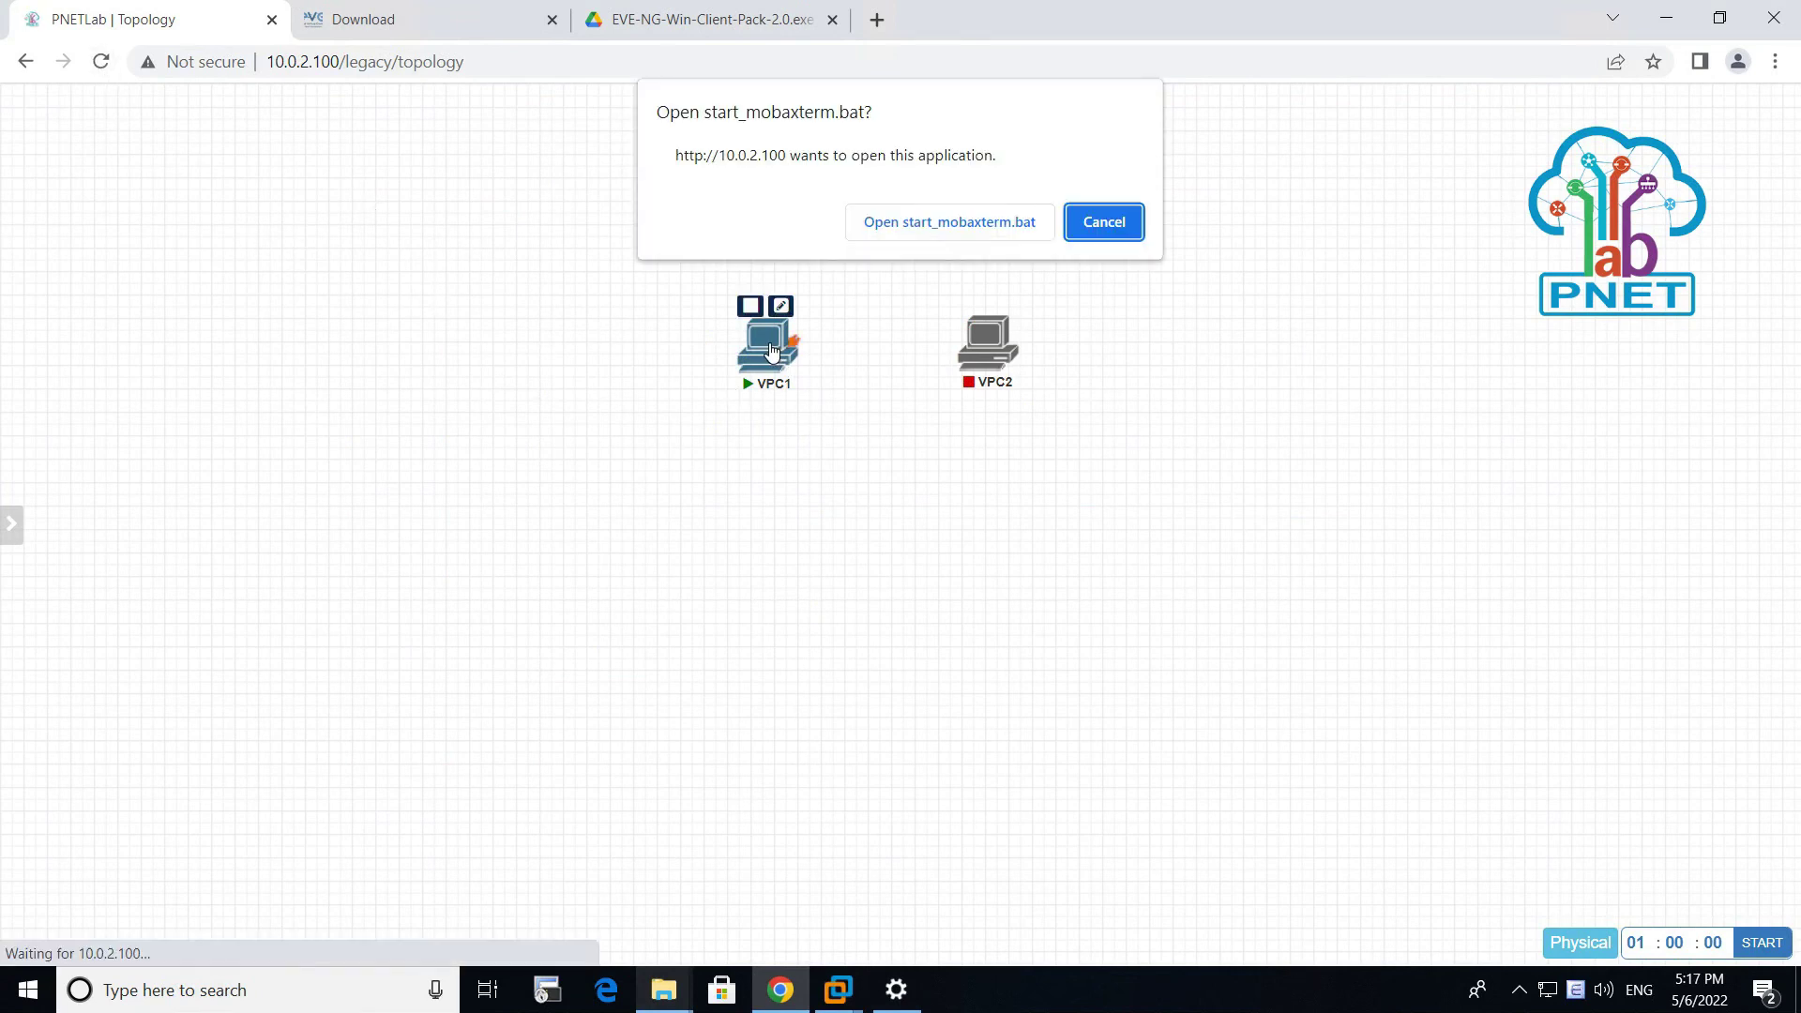
pyautogui.click(968, 223)
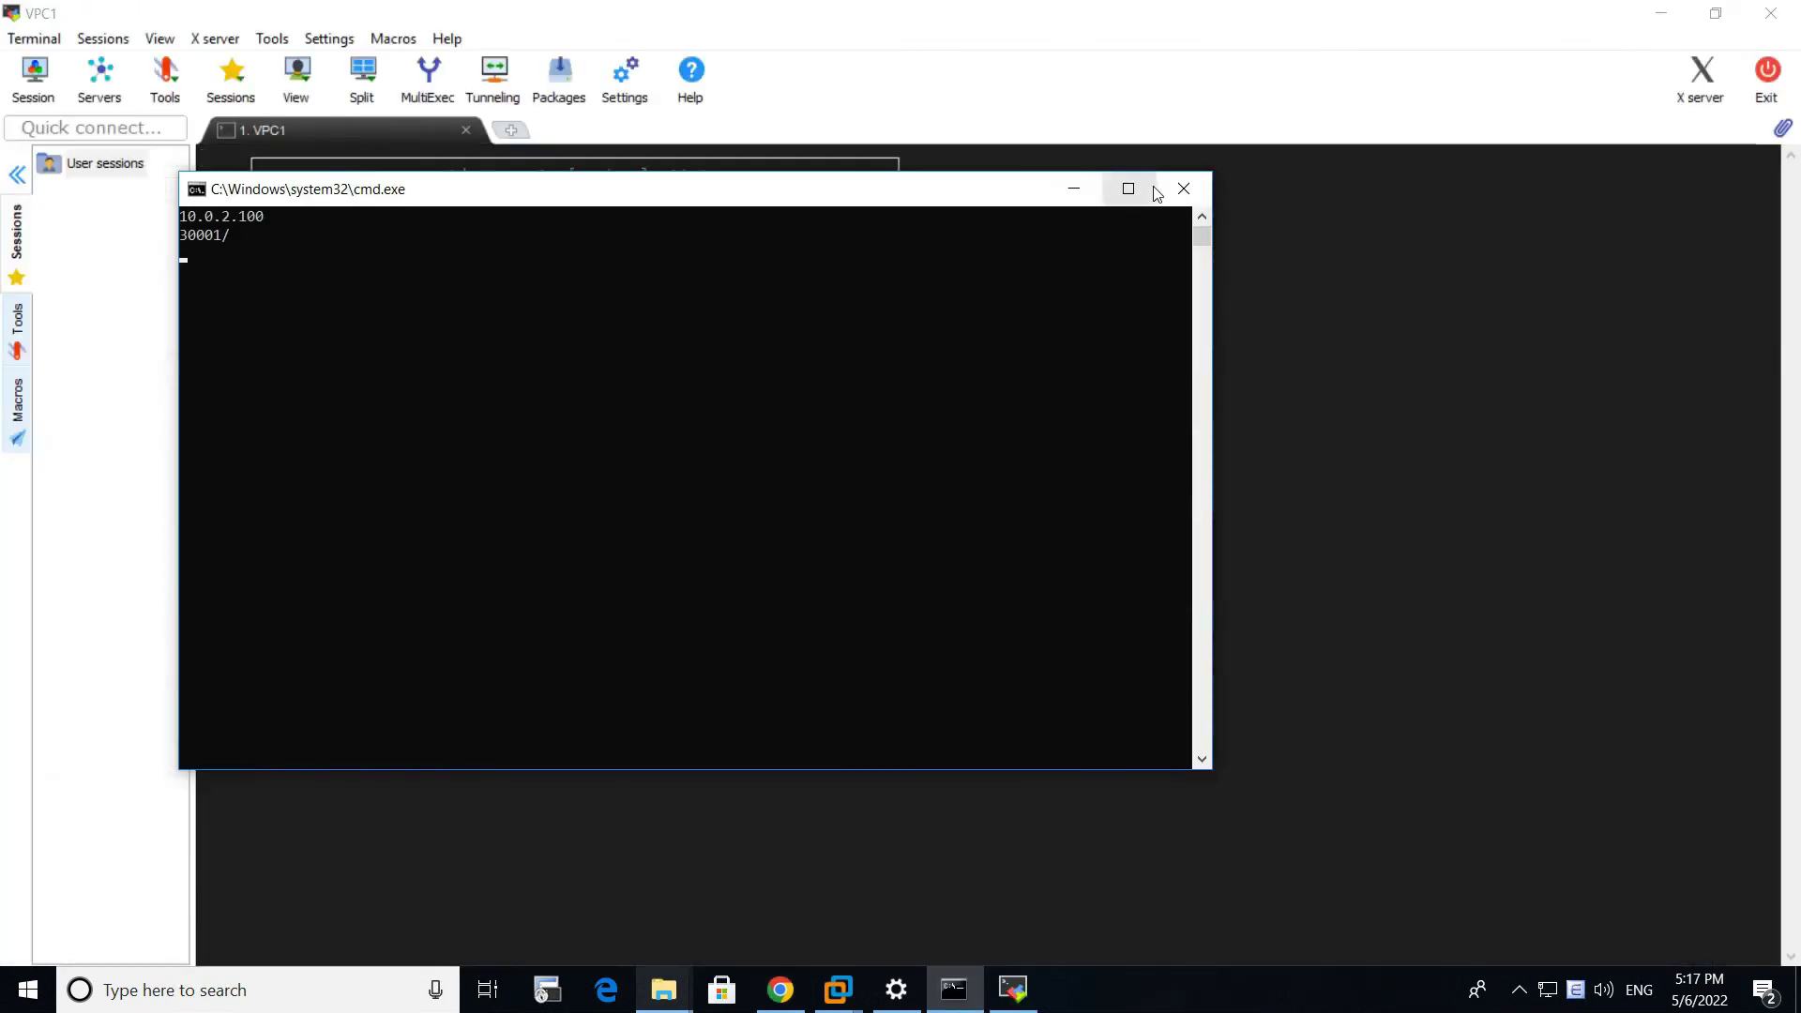
# Step: Close the leftover command prompt window and run show ip in VPC1's MobaXterm console
pyautogui.click(1183, 189)
pyautogui.press('Return')
pyautogui.press('Return')
pyautogui.press('Return')
pyautogui.write('show ip')
pyautogui.press('Return')
pyautogui.press('Return')
pyautogui.press('Return')
pyautogui.press('Return')
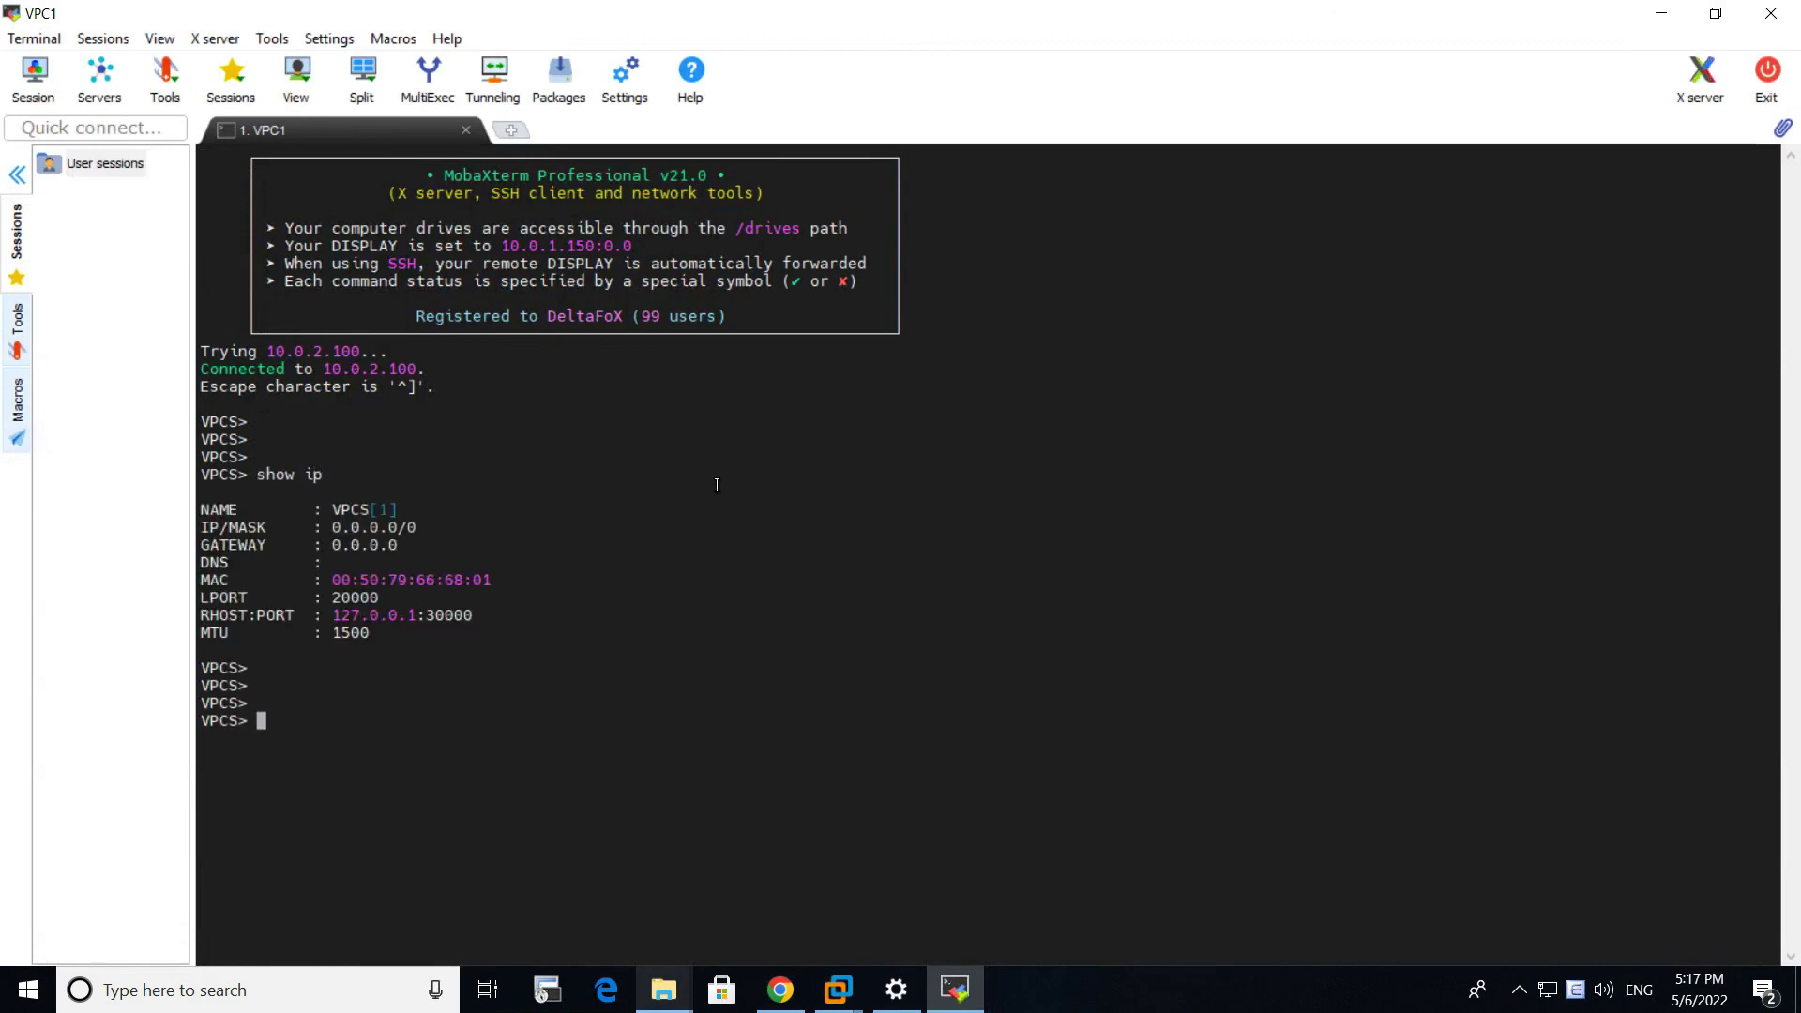